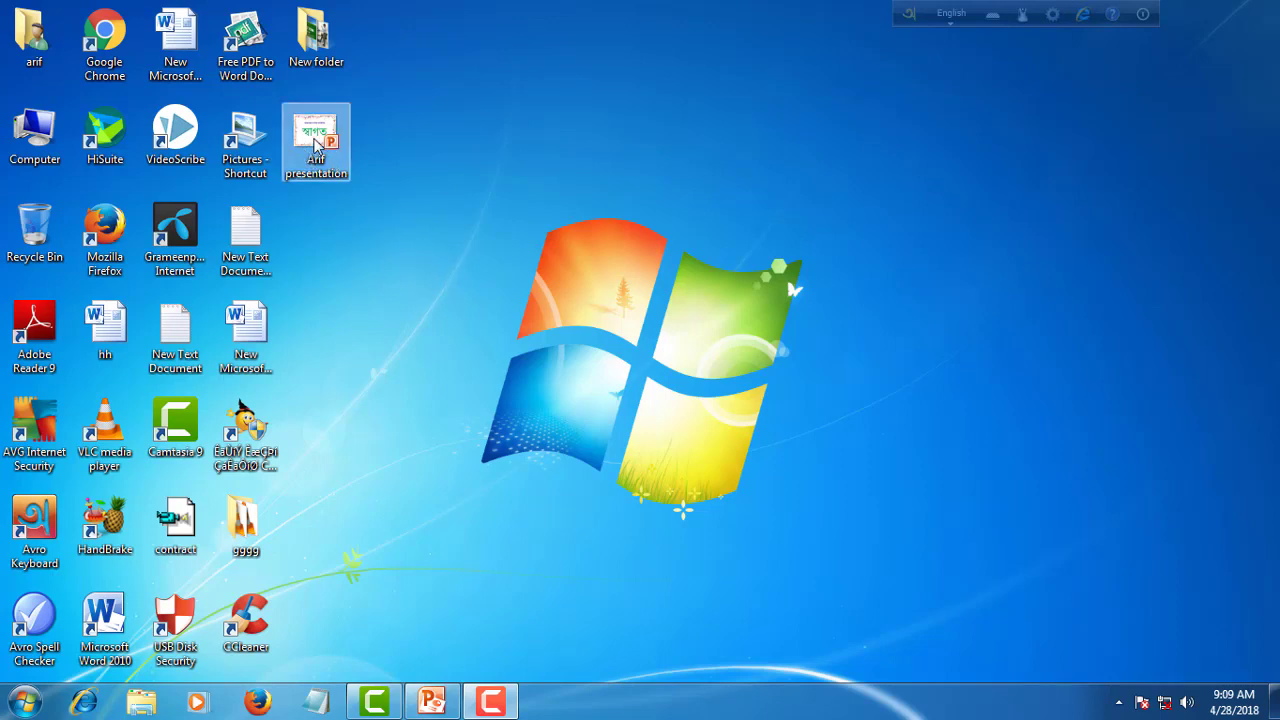
# Step: Bring the blank Presentation1 PowerPoint window back up from the taskbar
pyautogui.click(314, 142)
pyautogui.click(379, 219)
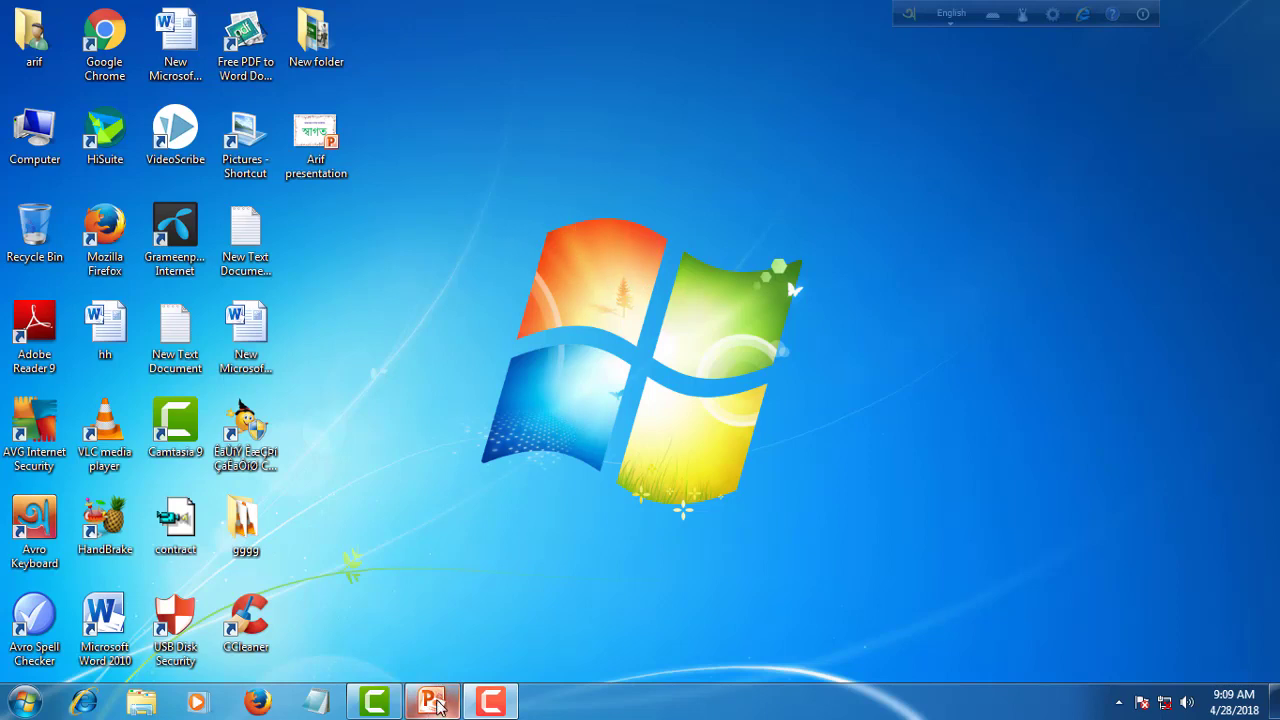
pyautogui.moveTo(437, 706)
pyautogui.click(434, 575)
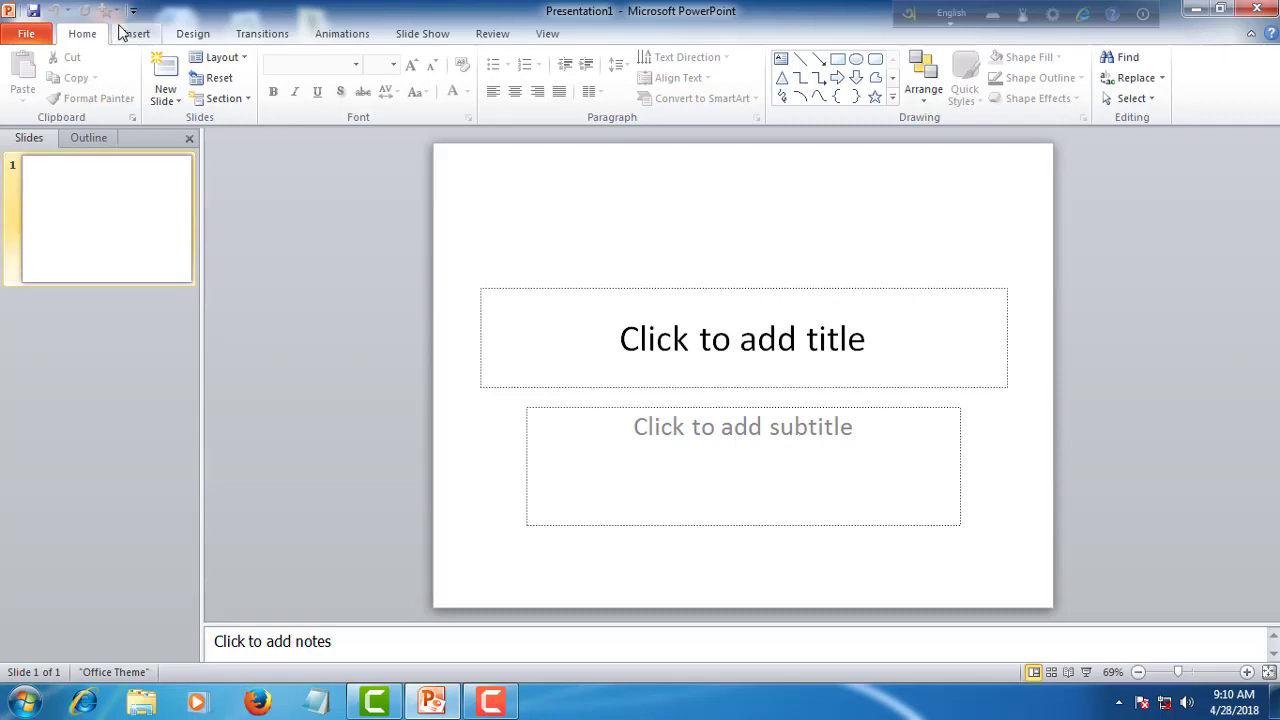
pyautogui.rightClick(150, 222)
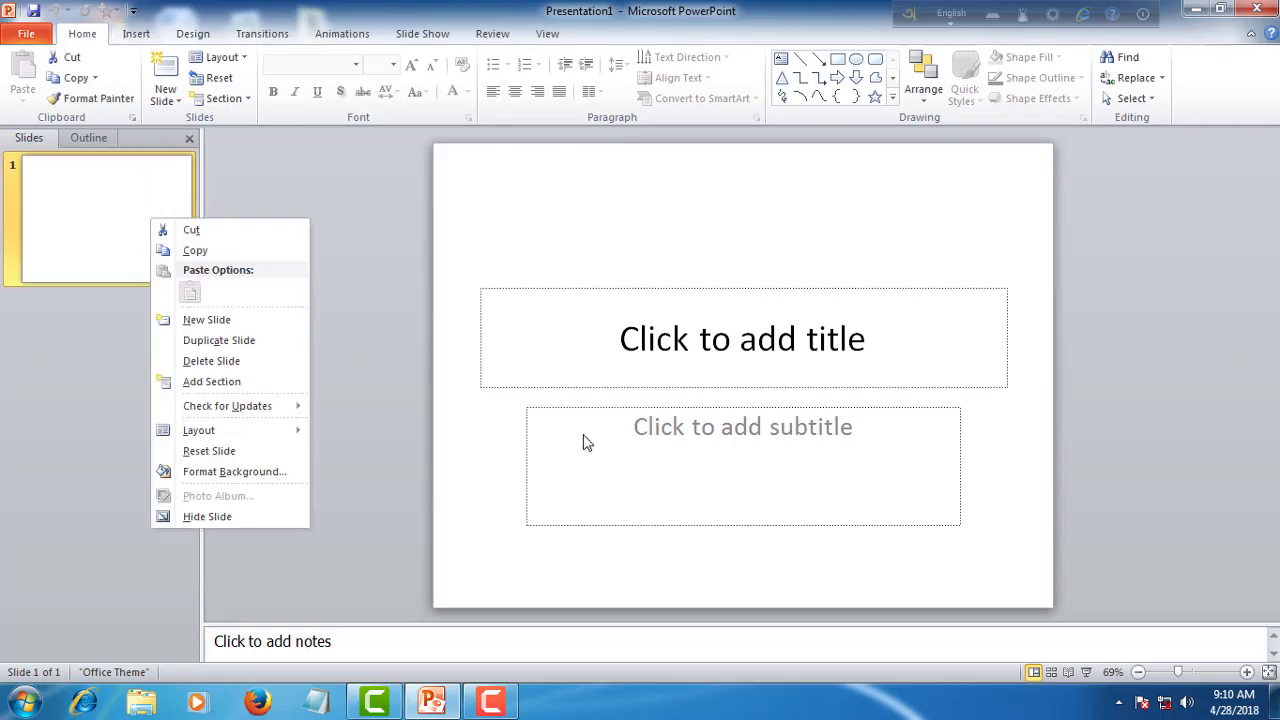
pyautogui.click(539, 228)
pyautogui.click(677, 346)
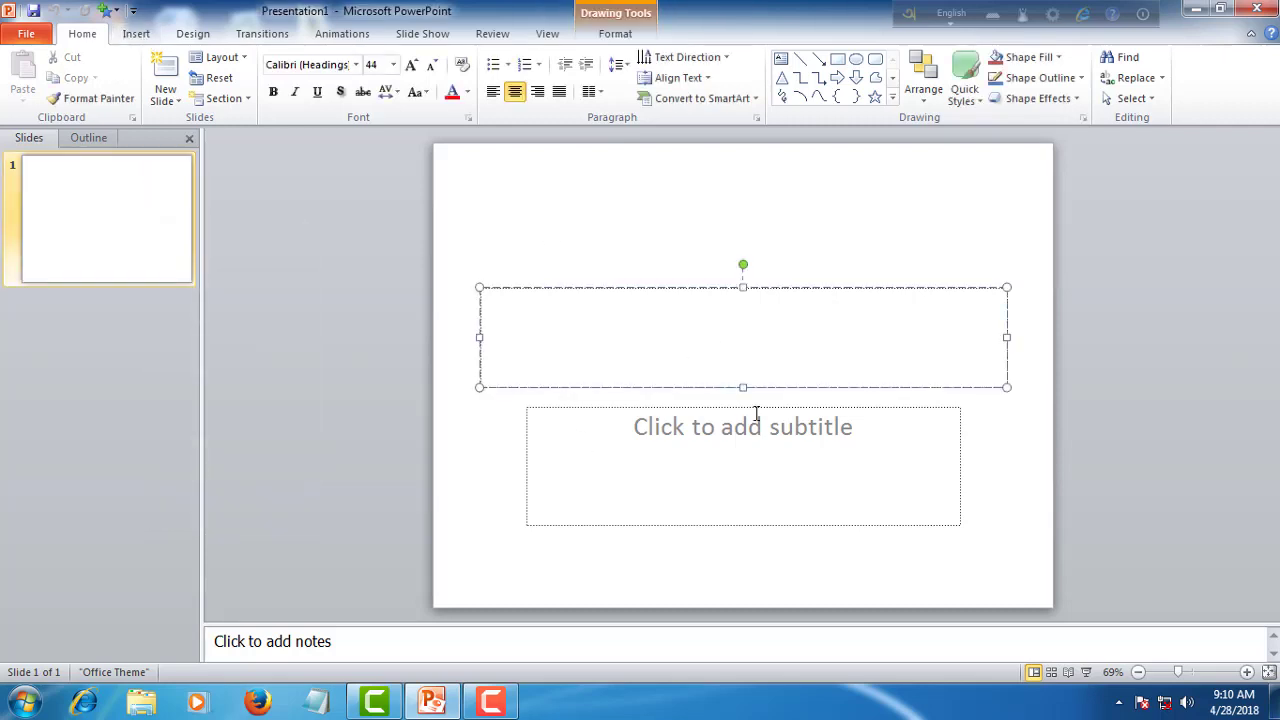
pyautogui.click(761, 430)
pyautogui.click(674, 346)
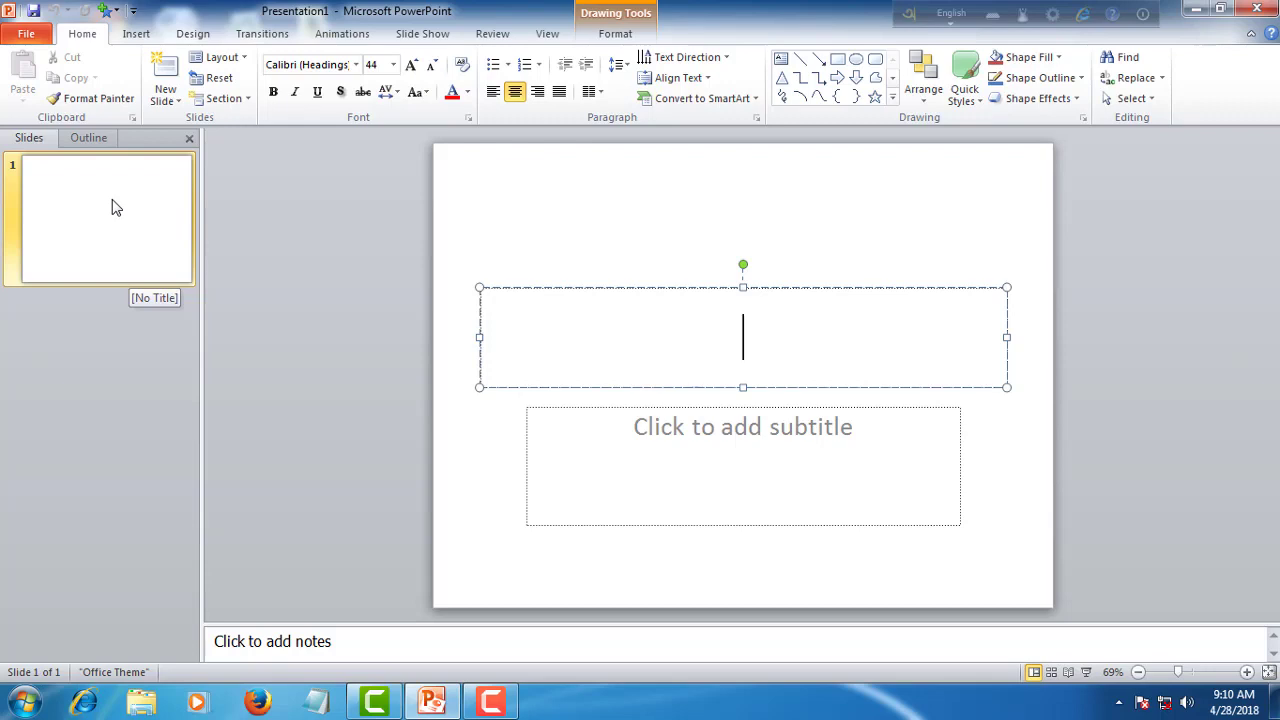
# Step: Switch slide 1 to the Blank layout, removing its title and subtitle placeholders
pyautogui.rightClick(114, 206)
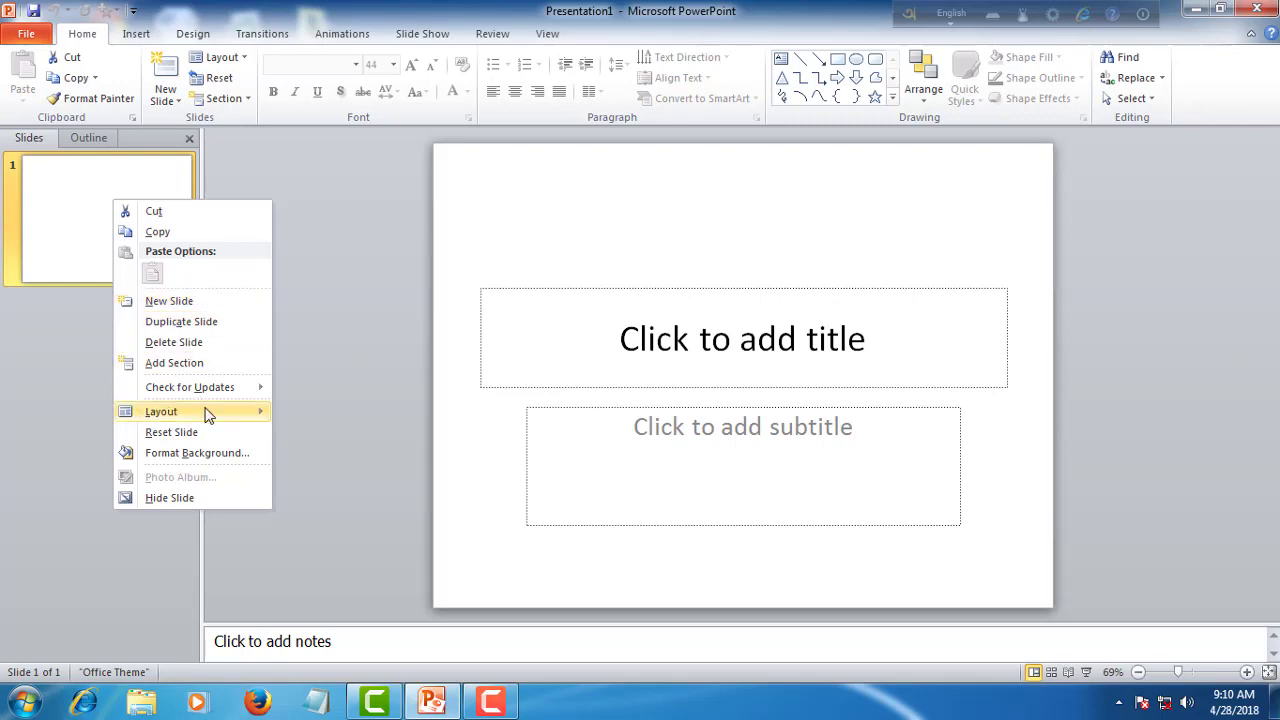
pyautogui.moveTo(210, 415)
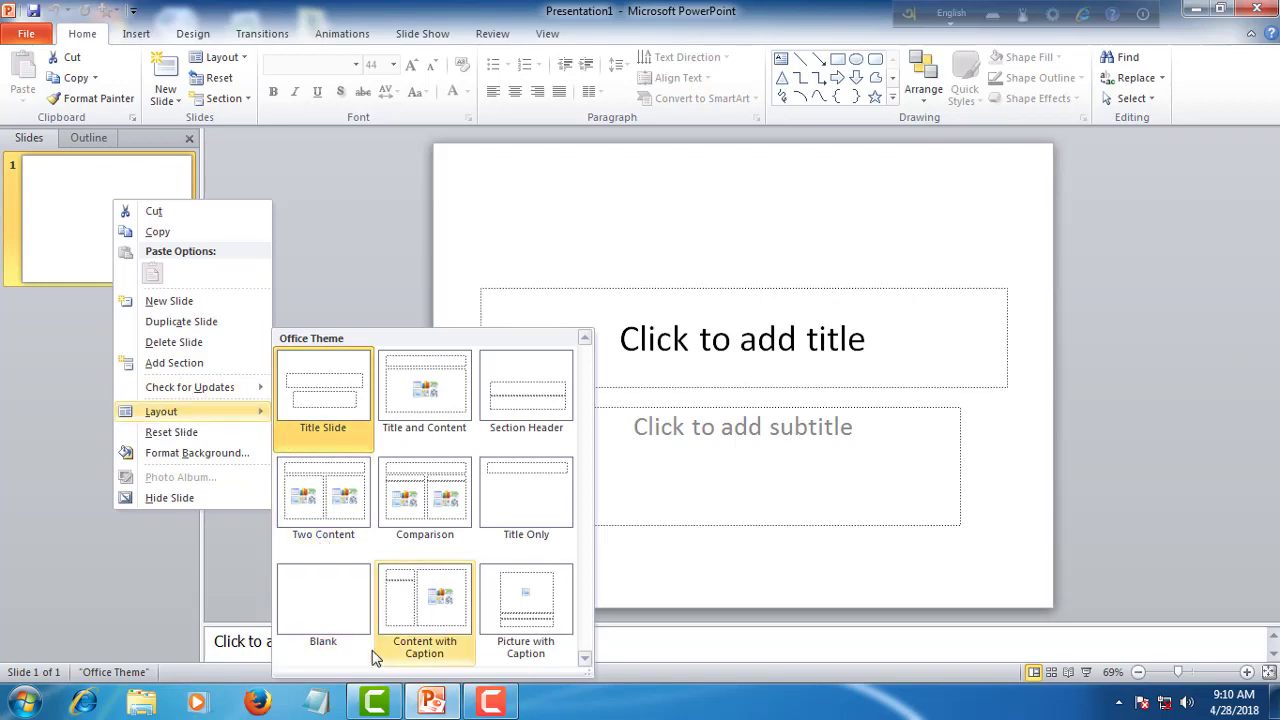
pyautogui.click(333, 610)
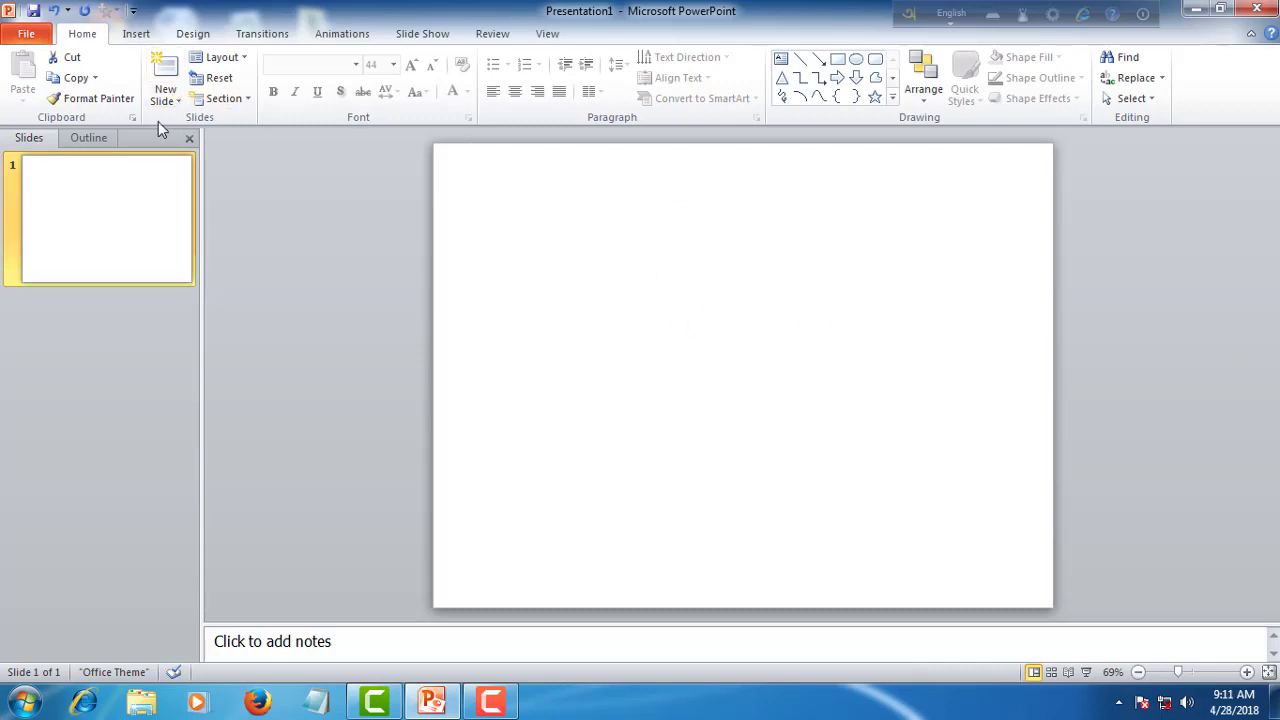
# Step: Browse the design themes, try Mylar, and apply the green butterfly Spring theme
pyautogui.click(610, 392)
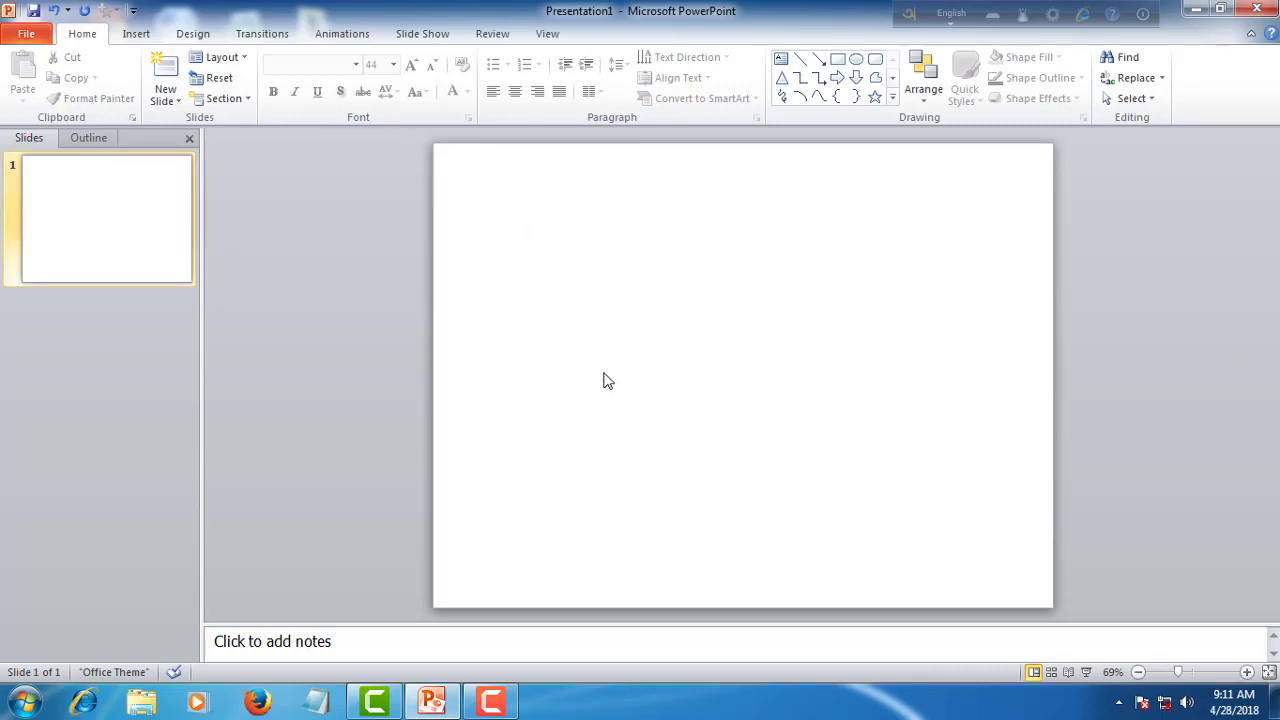
pyautogui.click(204, 42)
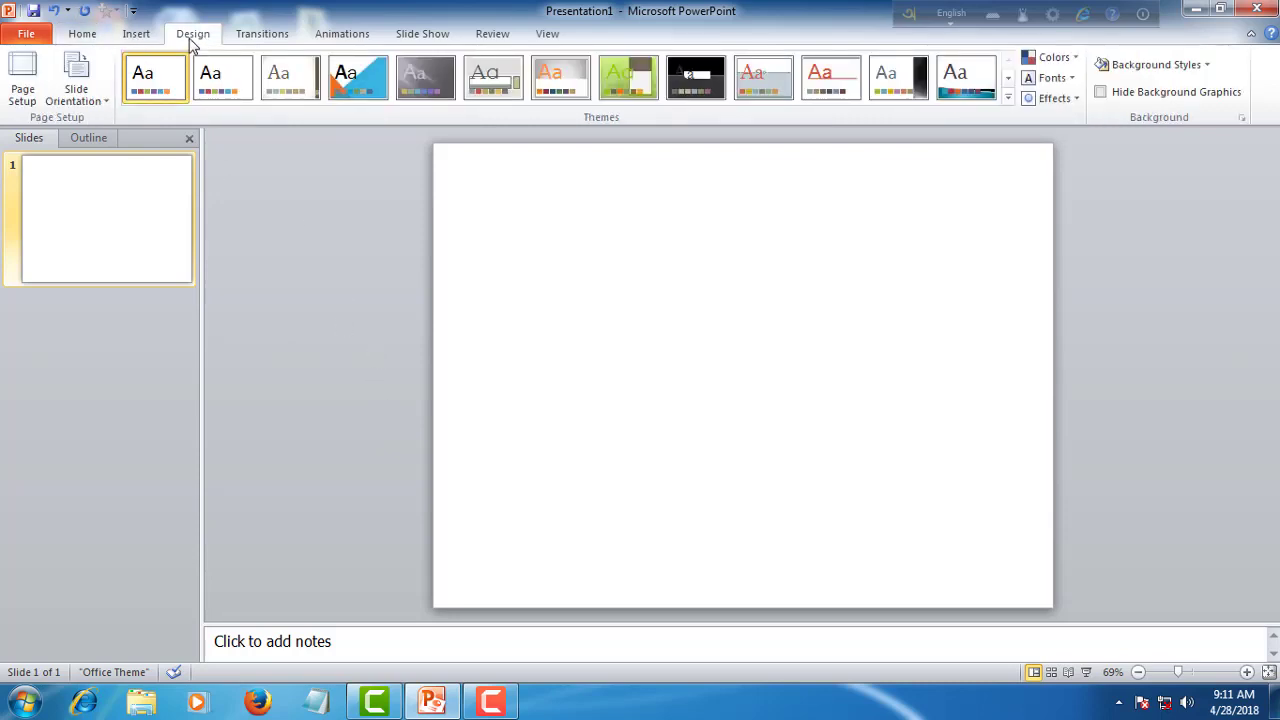
pyautogui.click(92, 36)
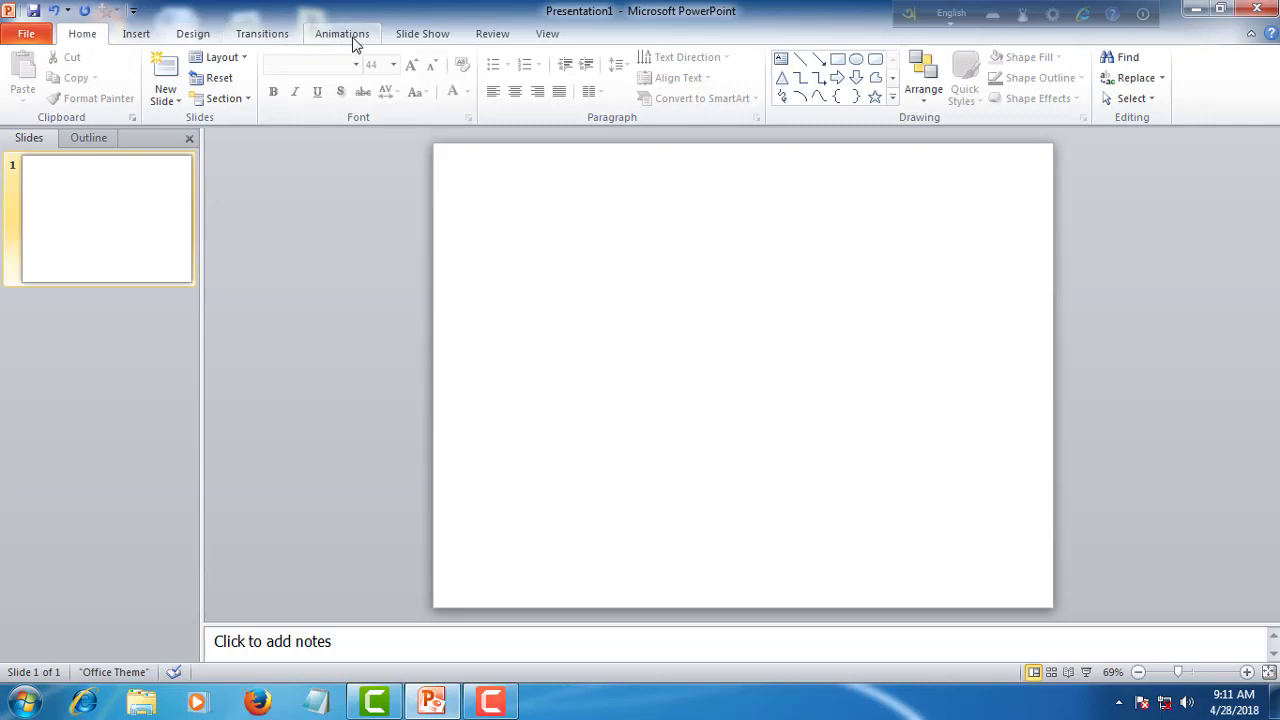
pyautogui.click(192, 36)
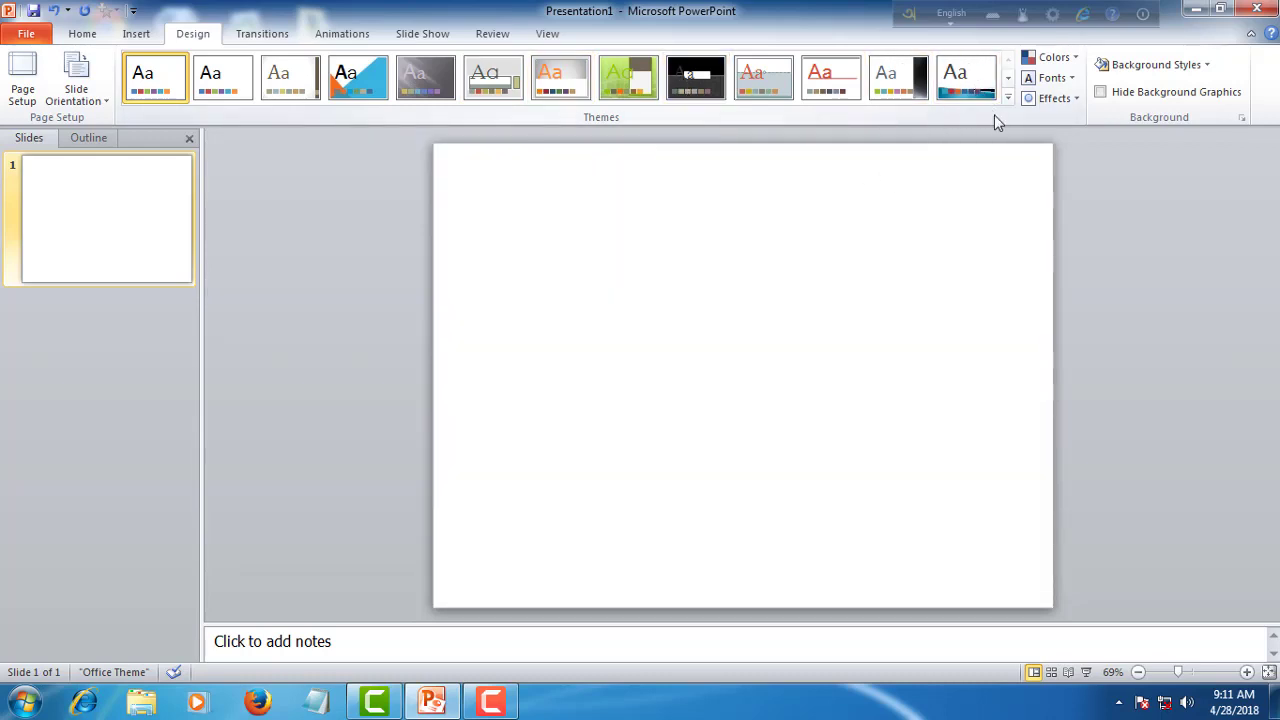
pyautogui.click(1008, 80)
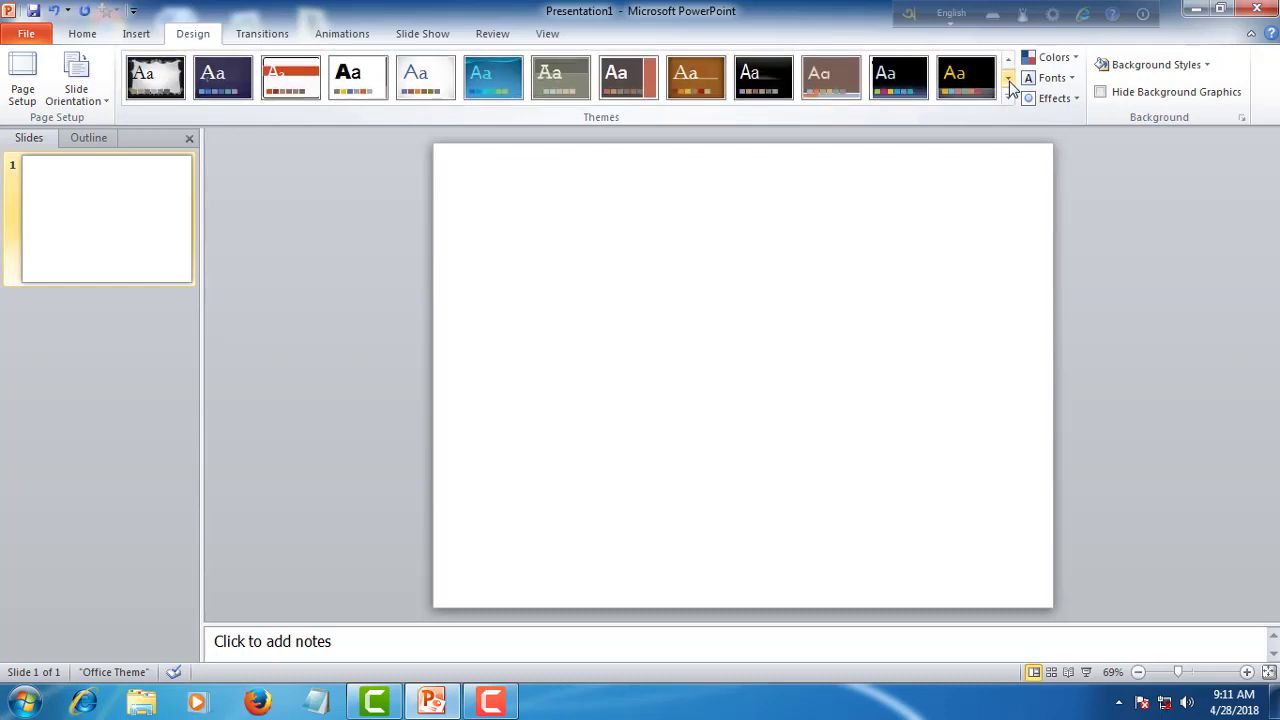
pyautogui.click(1008, 80)
pyautogui.click(1008, 80)
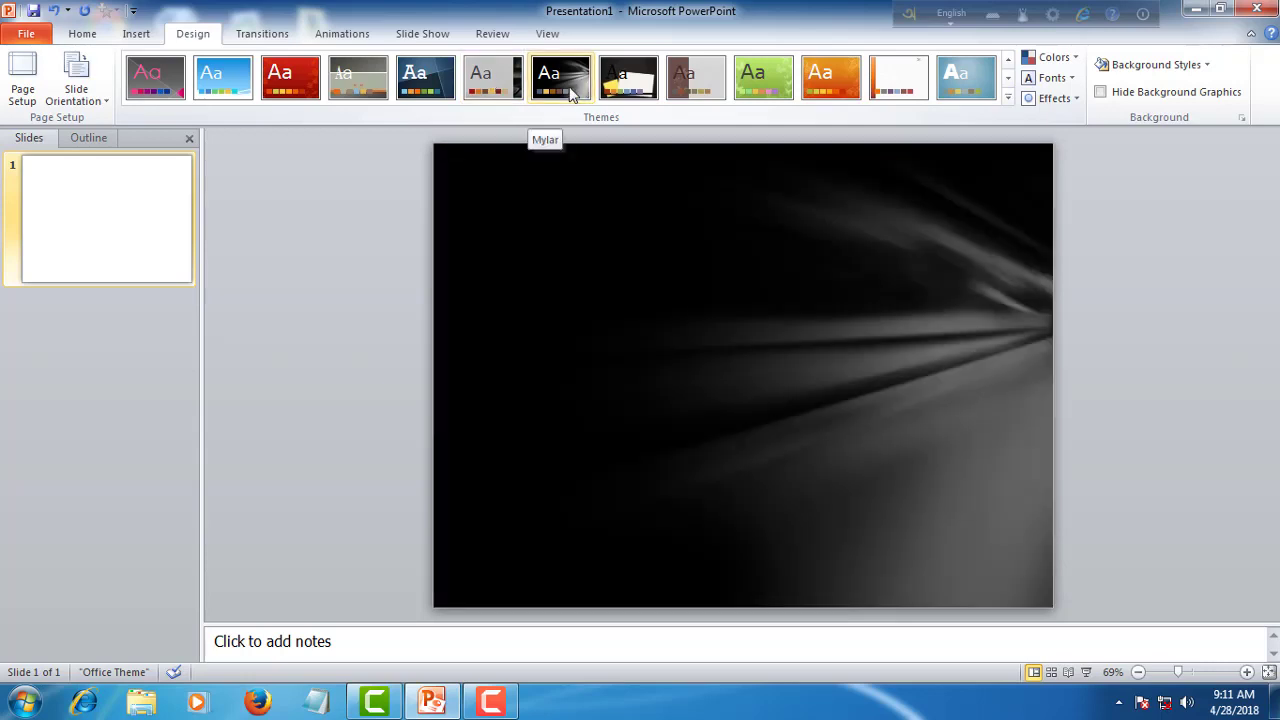
pyautogui.click(571, 92)
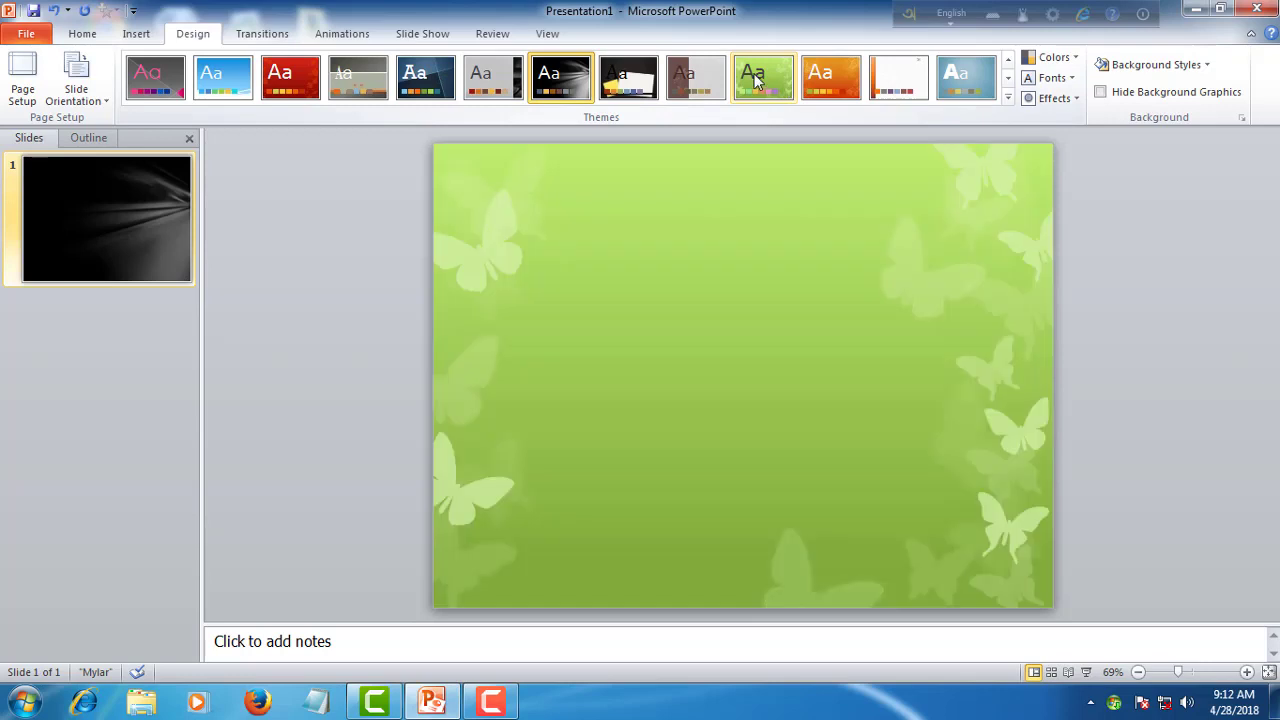
pyautogui.click(757, 84)
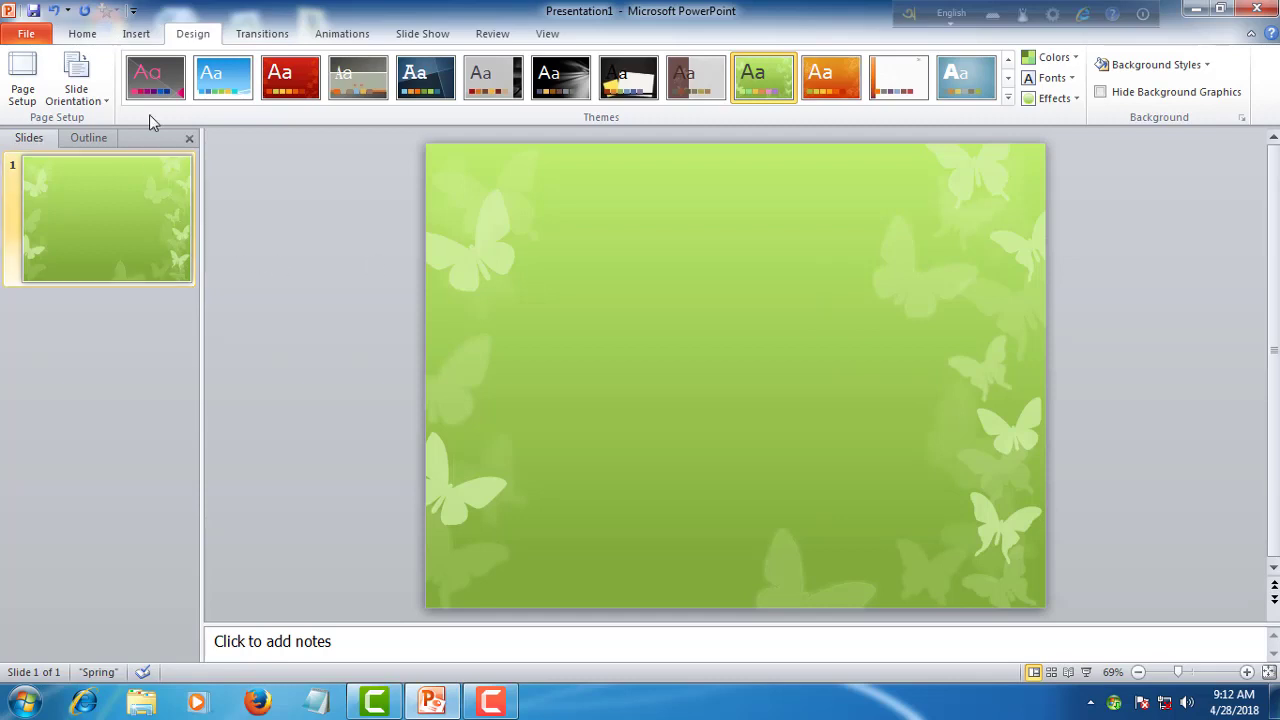
# Step: Insert the banner2 photo from the Desktop's New folder onto slide 1
pyautogui.click(139, 38)
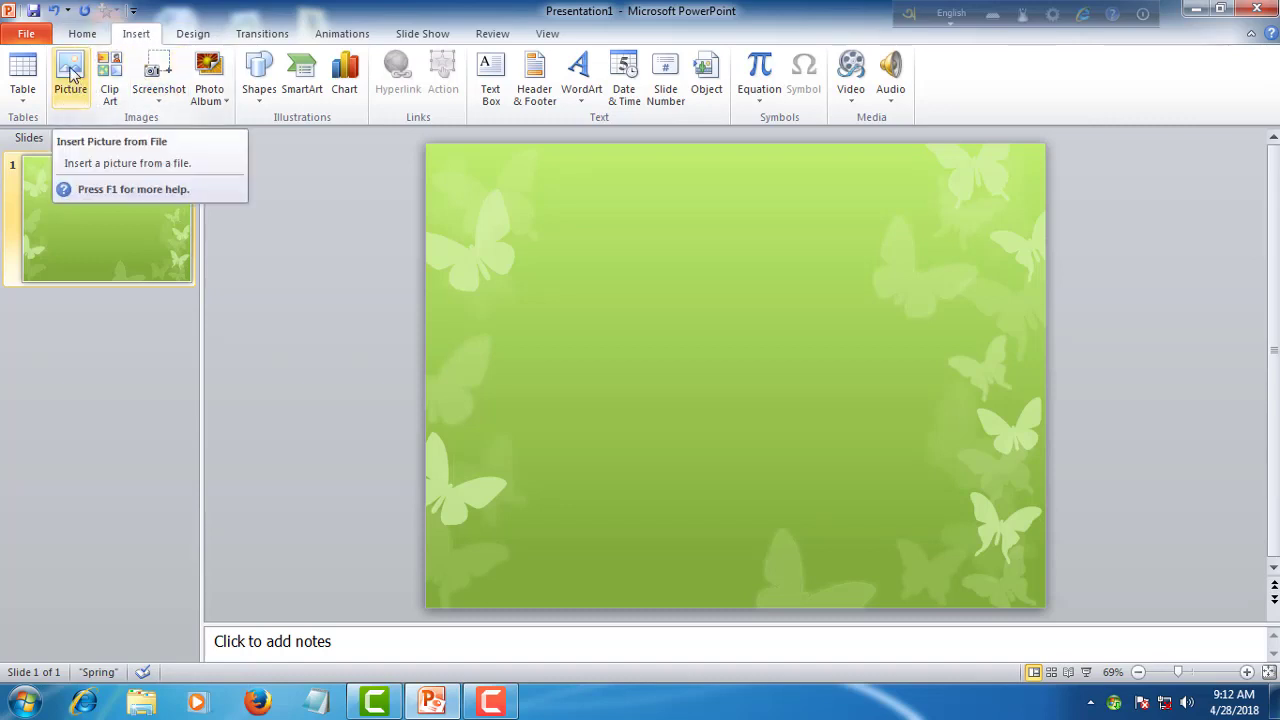
pyautogui.click(72, 74)
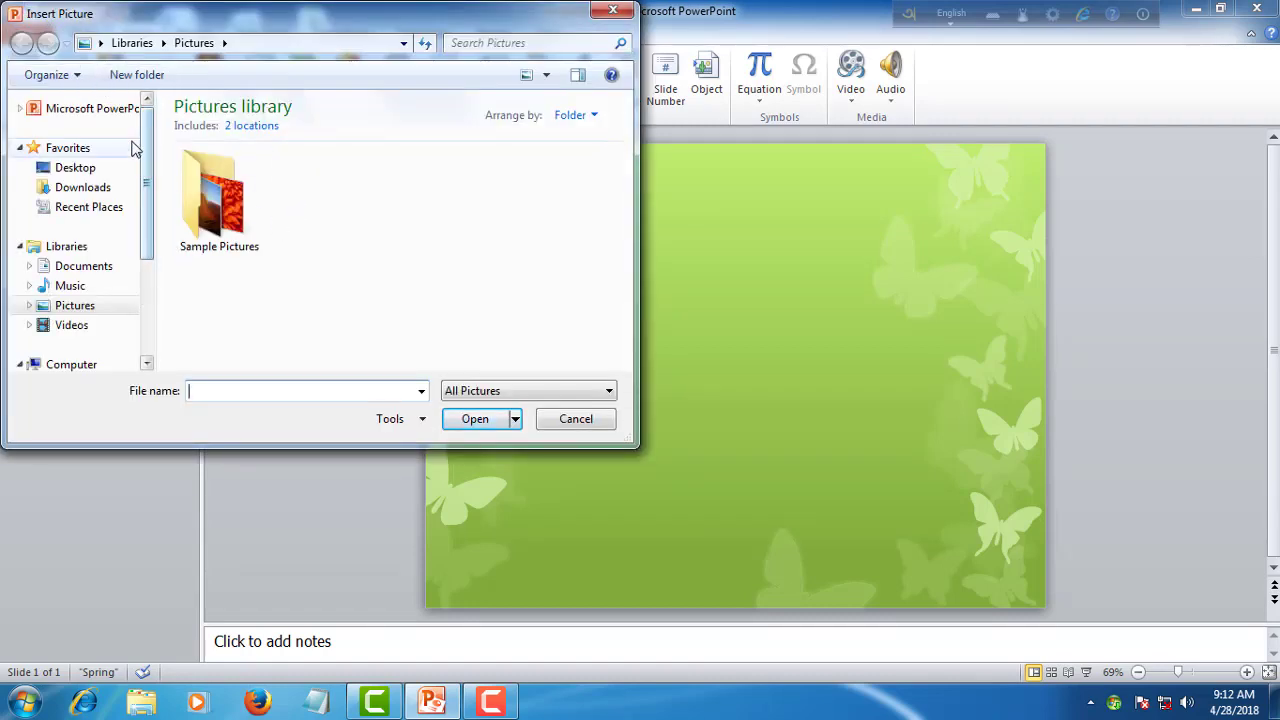
pyautogui.scroll(-1, 144, 186)
pyautogui.scroll(1, 144, 186)
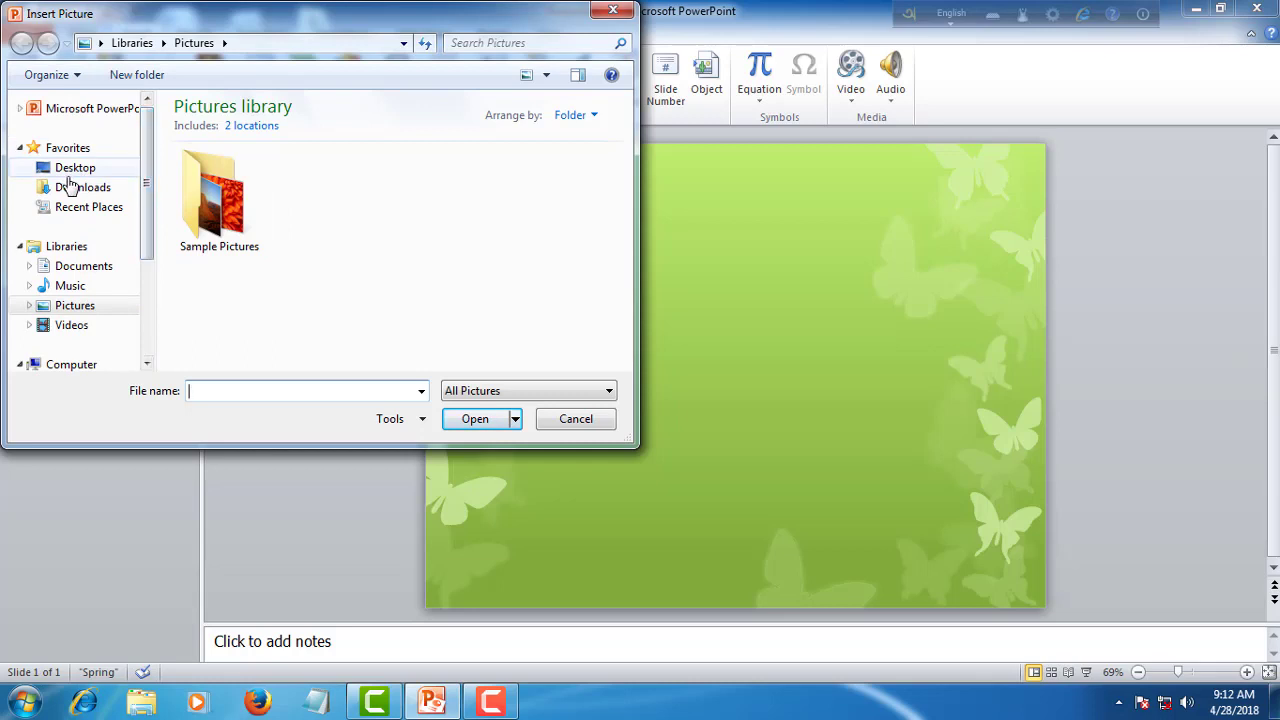
pyautogui.click(70, 169)
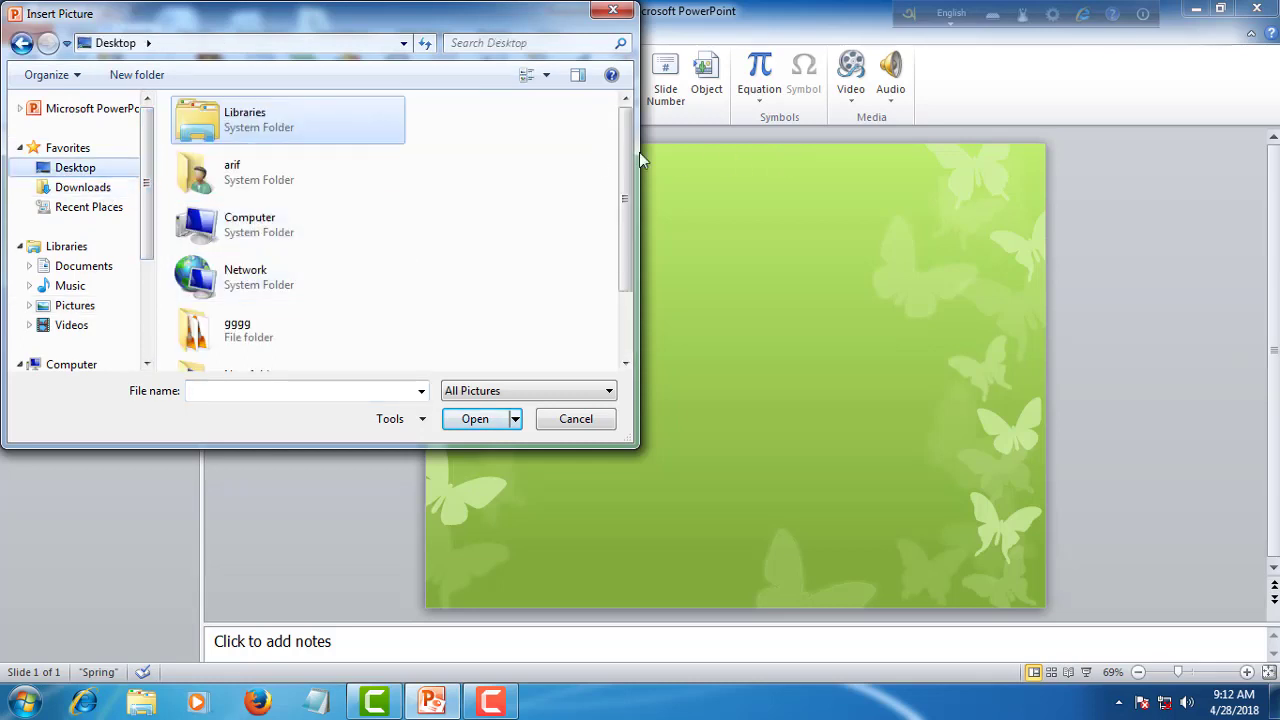
pyautogui.moveTo(625, 200); pyautogui.dragTo(648, 350)
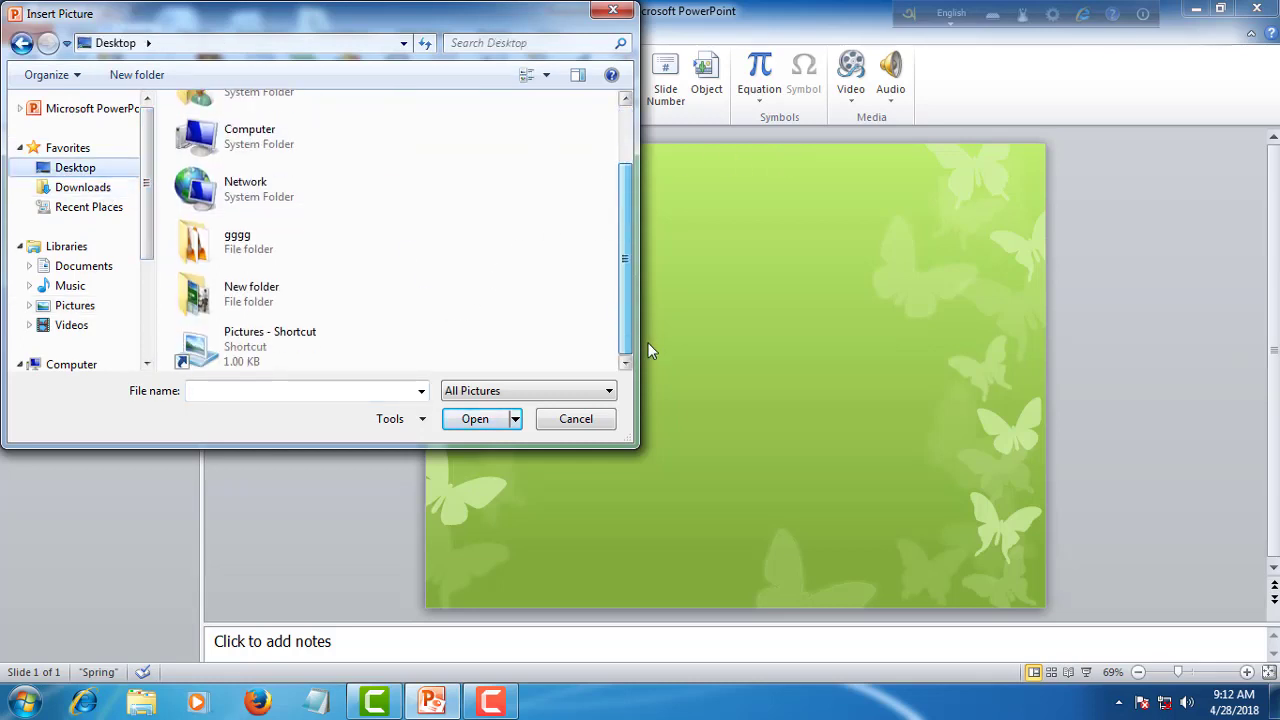
pyautogui.doubleClick(300, 290)
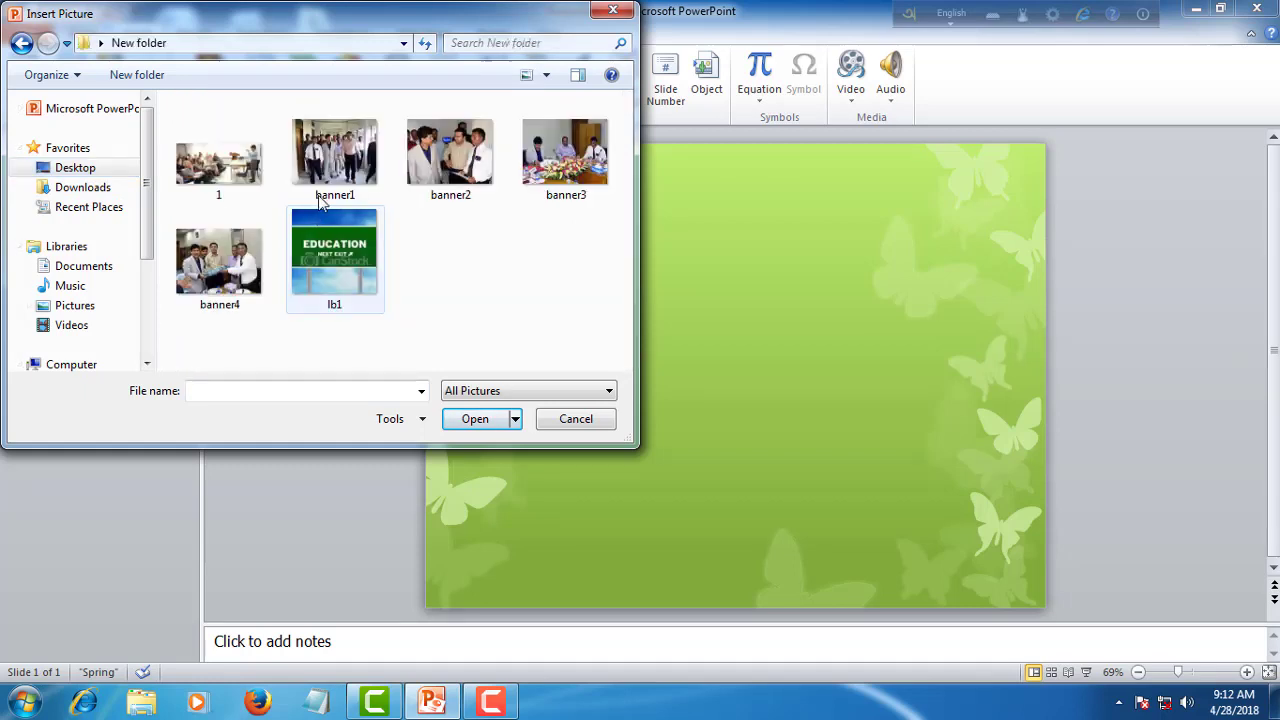
pyautogui.click(455, 165)
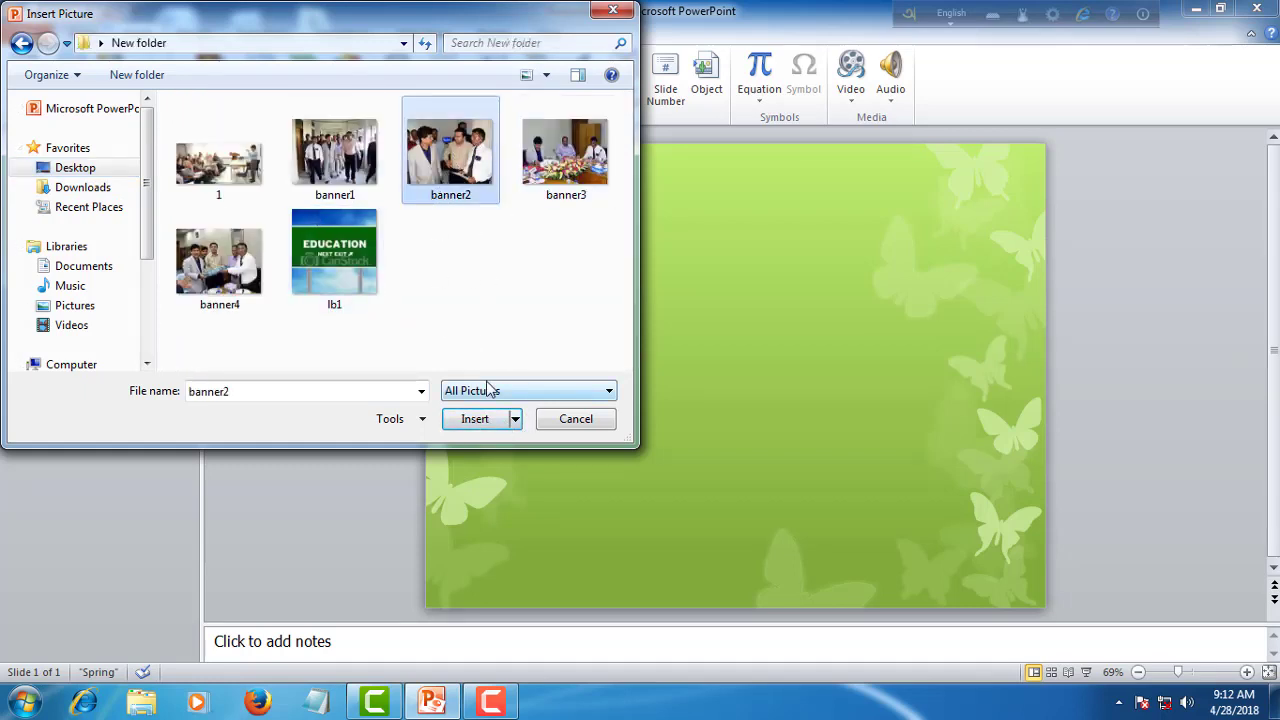
pyautogui.click(490, 422)
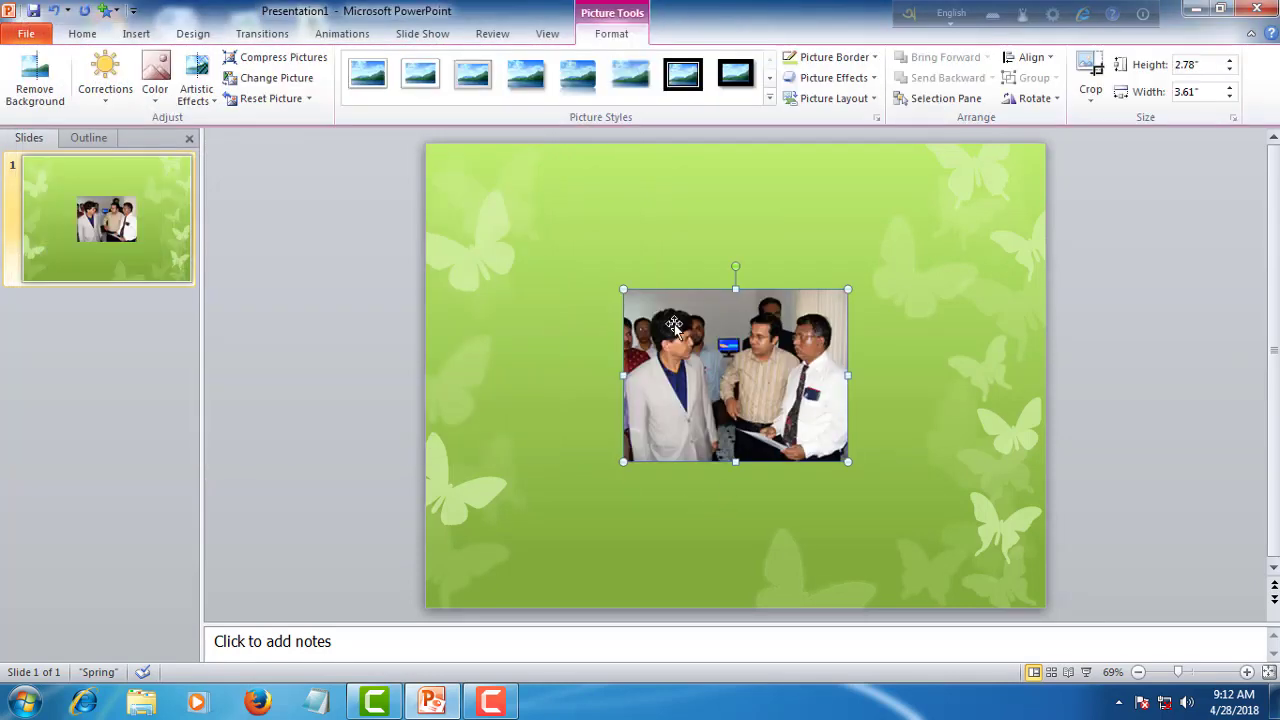
# Step: Reposition the photo and give it the rotated rounded-corner picture style
pyautogui.moveTo(740, 368); pyautogui.dragTo(651, 274)
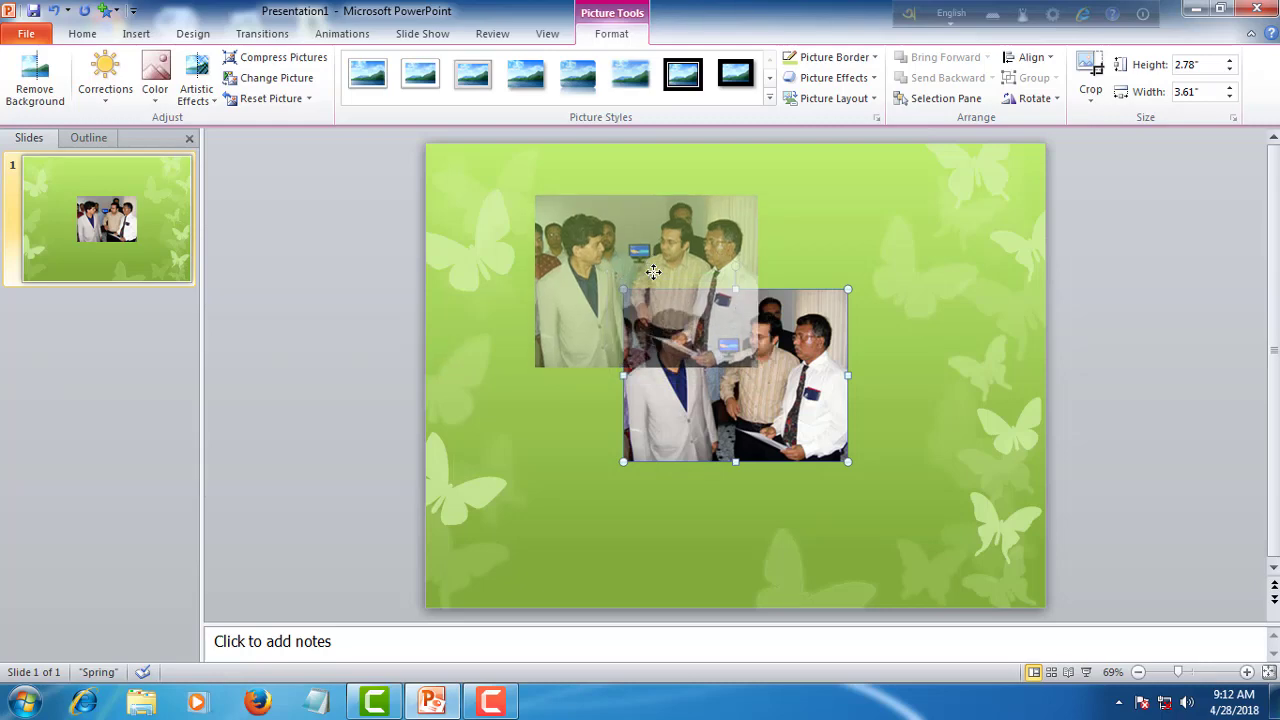
pyautogui.moveTo(757, 368)
pyautogui.mouseDown()
pyautogui.moveTo(841, 490)
pyautogui.moveTo(813, 409)
pyautogui.mouseUp()
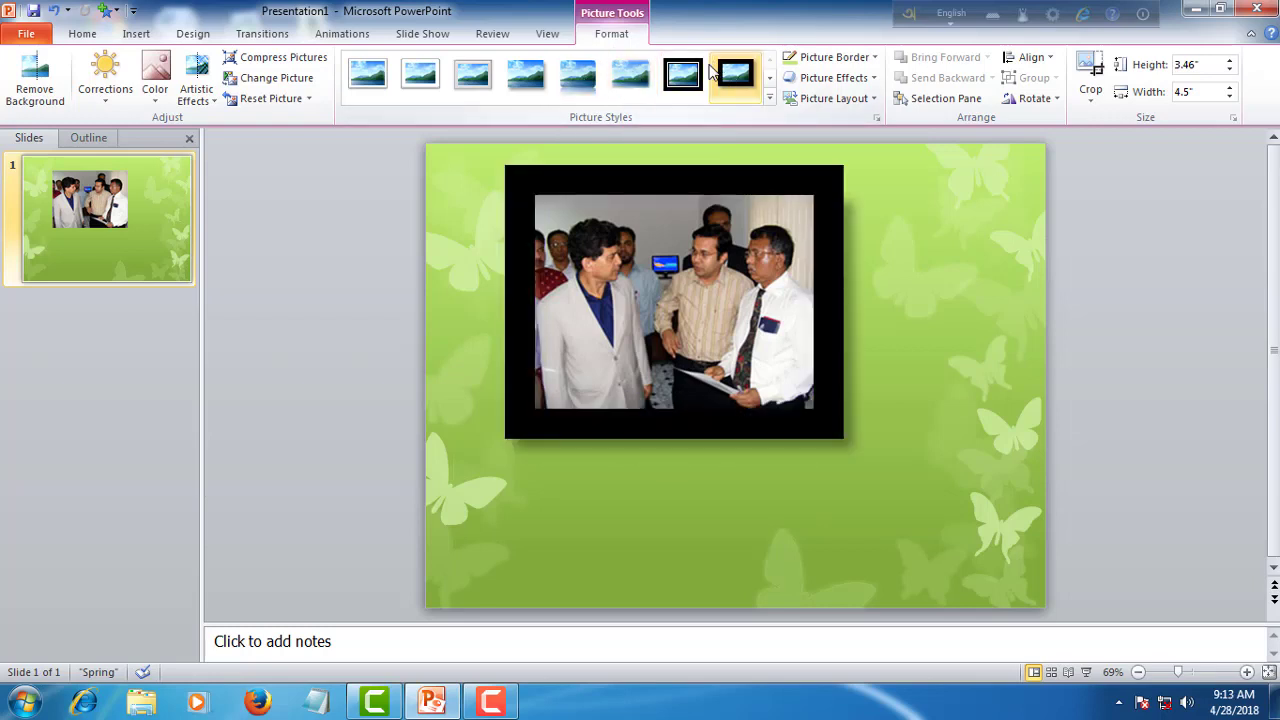
pyautogui.click(769, 77)
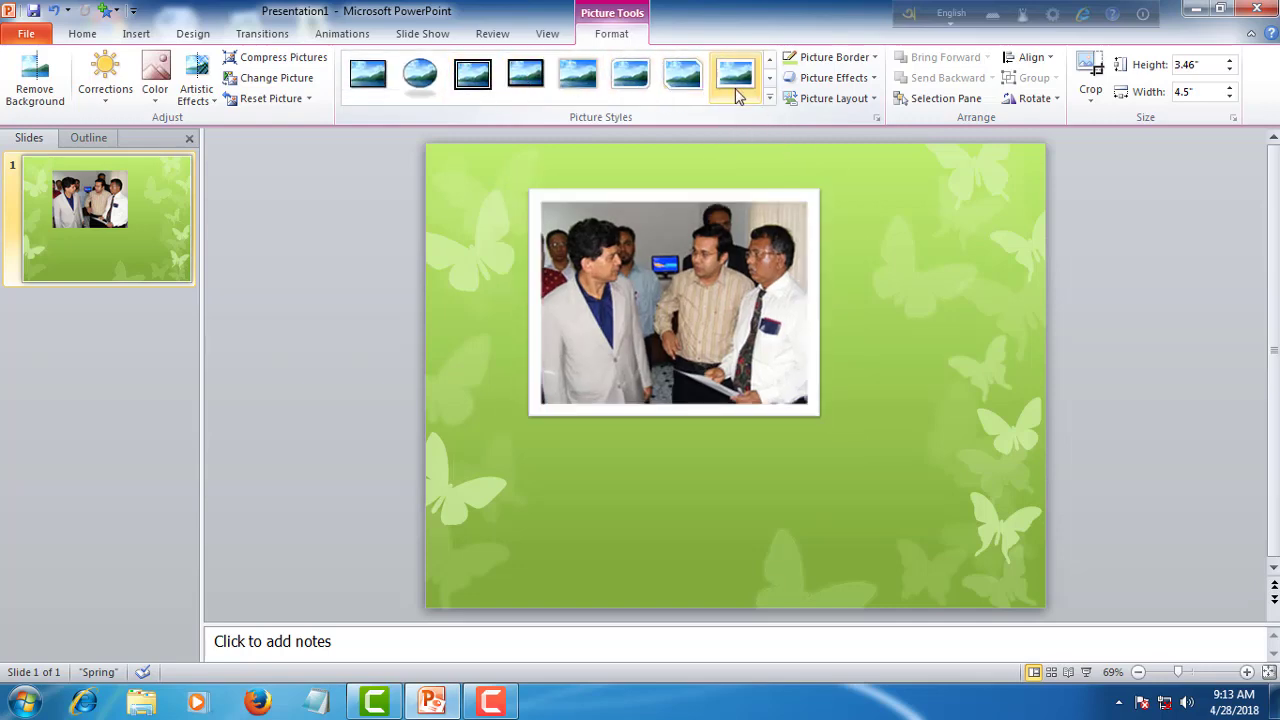
pyautogui.click(769, 78)
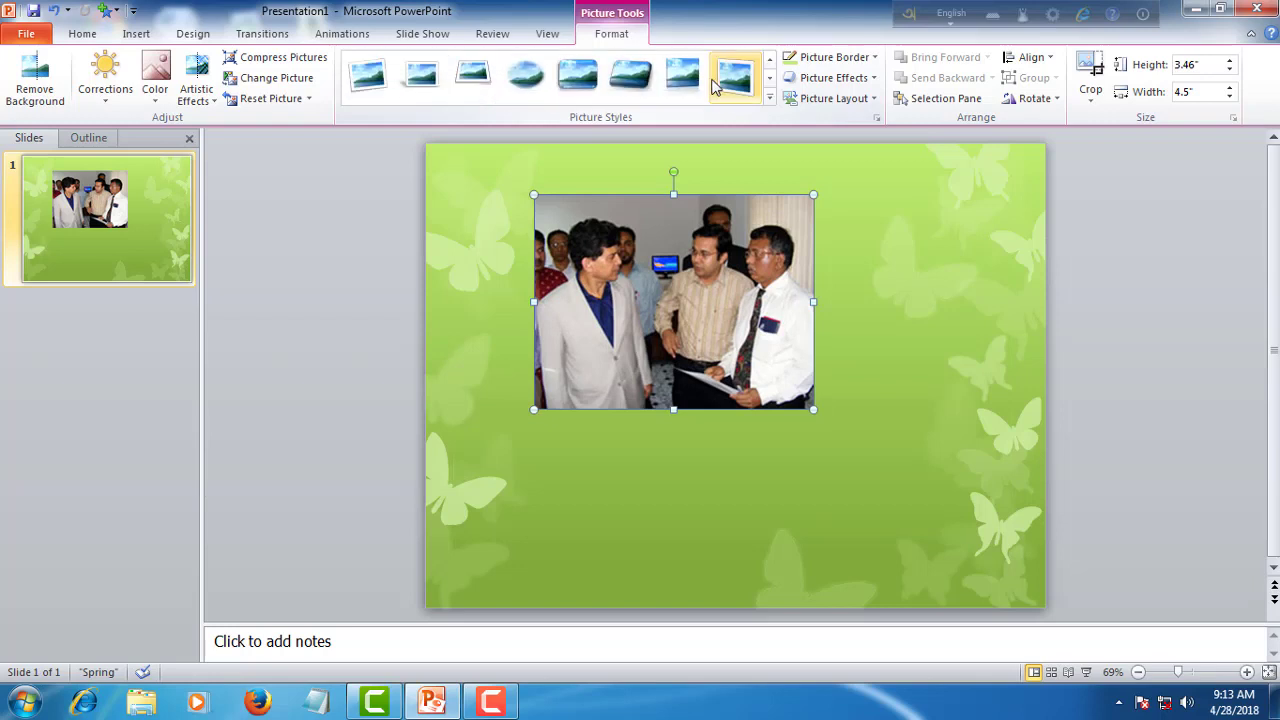
pyautogui.click(636, 86)
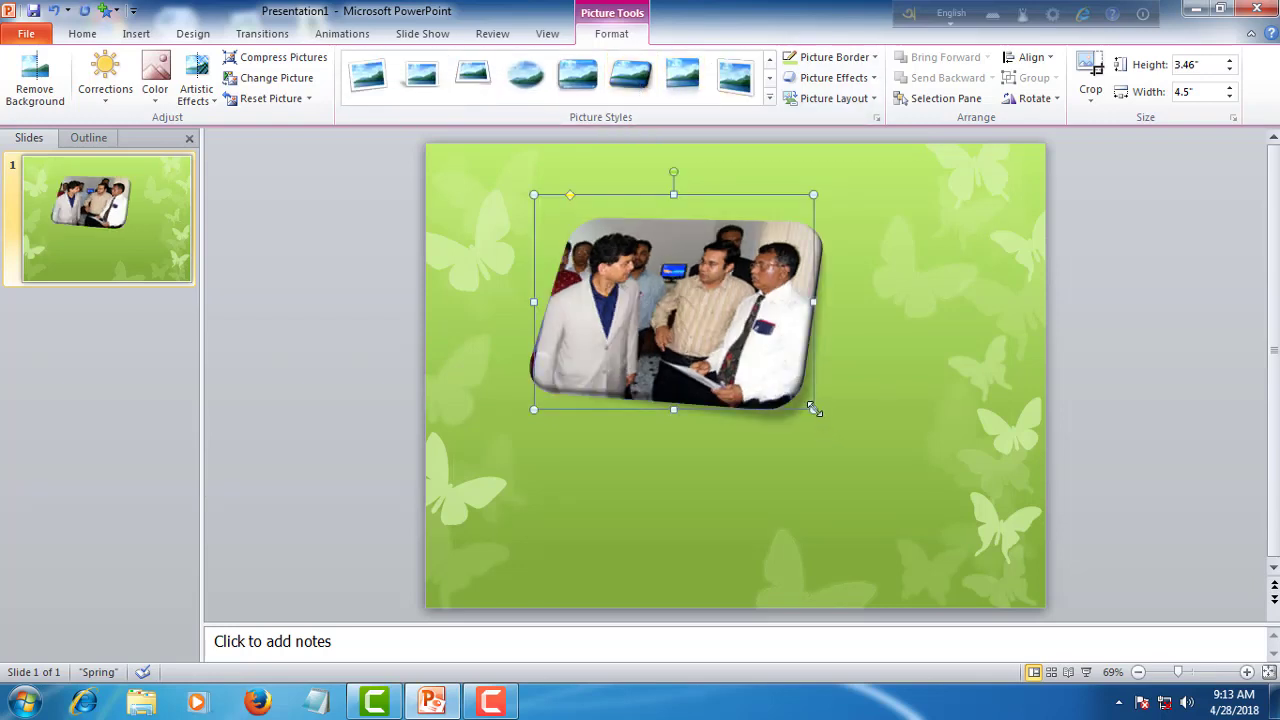
# Step: Enlarge the styled photo to about 5.06 by 6.58 inches
pyautogui.moveTo(816, 413)
pyautogui.mouseDown()
pyautogui.moveTo(912, 487)
pyautogui.moveTo(848, 442)
pyautogui.mouseUp()
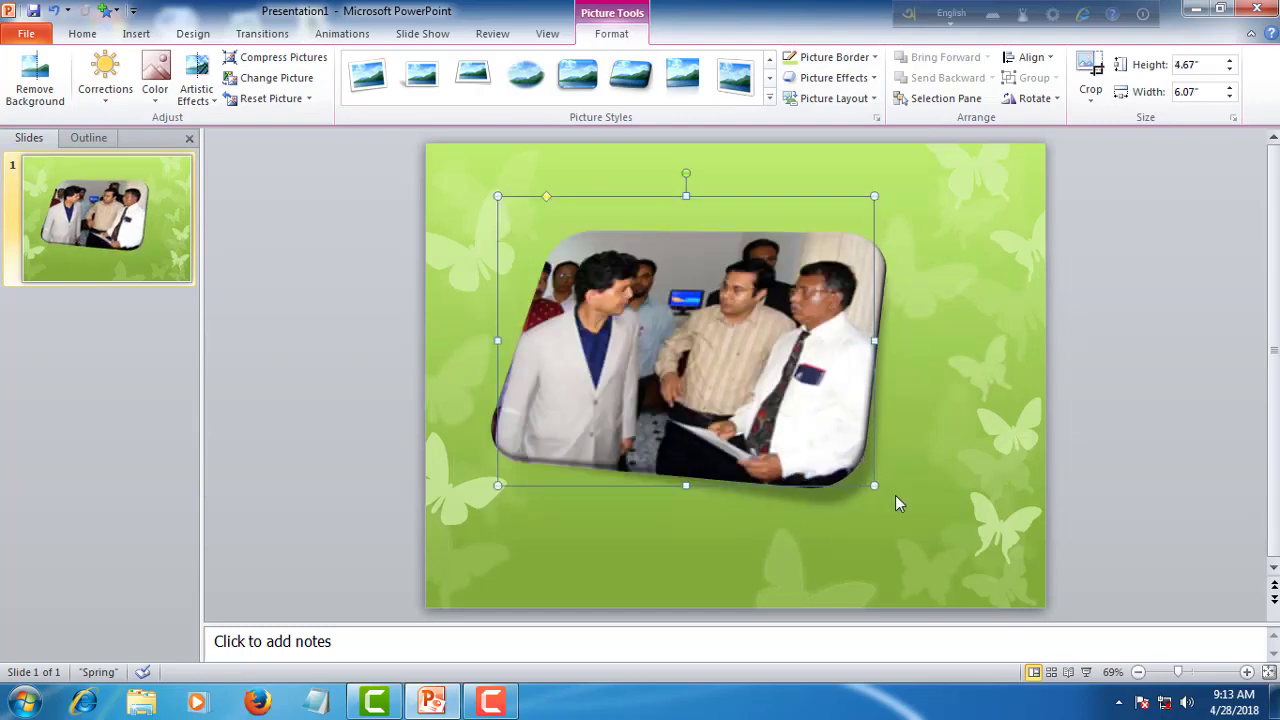
pyautogui.moveTo(876, 486); pyautogui.dragTo(895, 509)
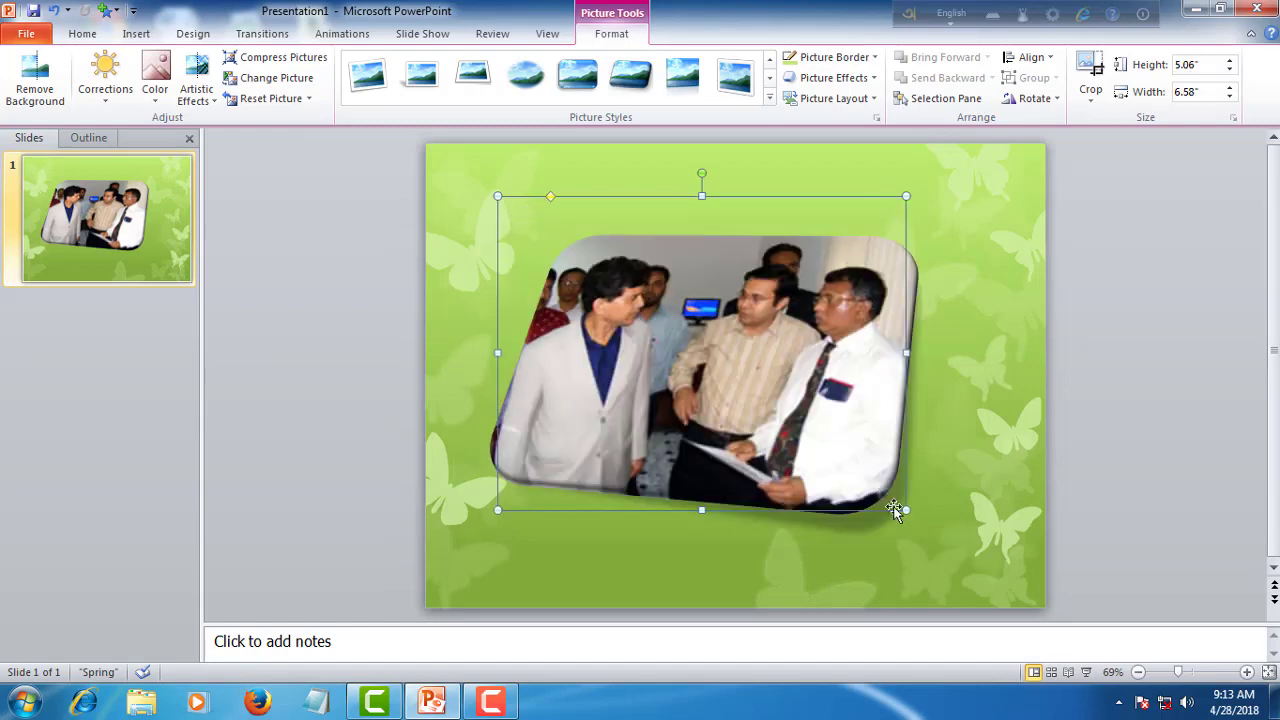
pyautogui.click(643, 177)
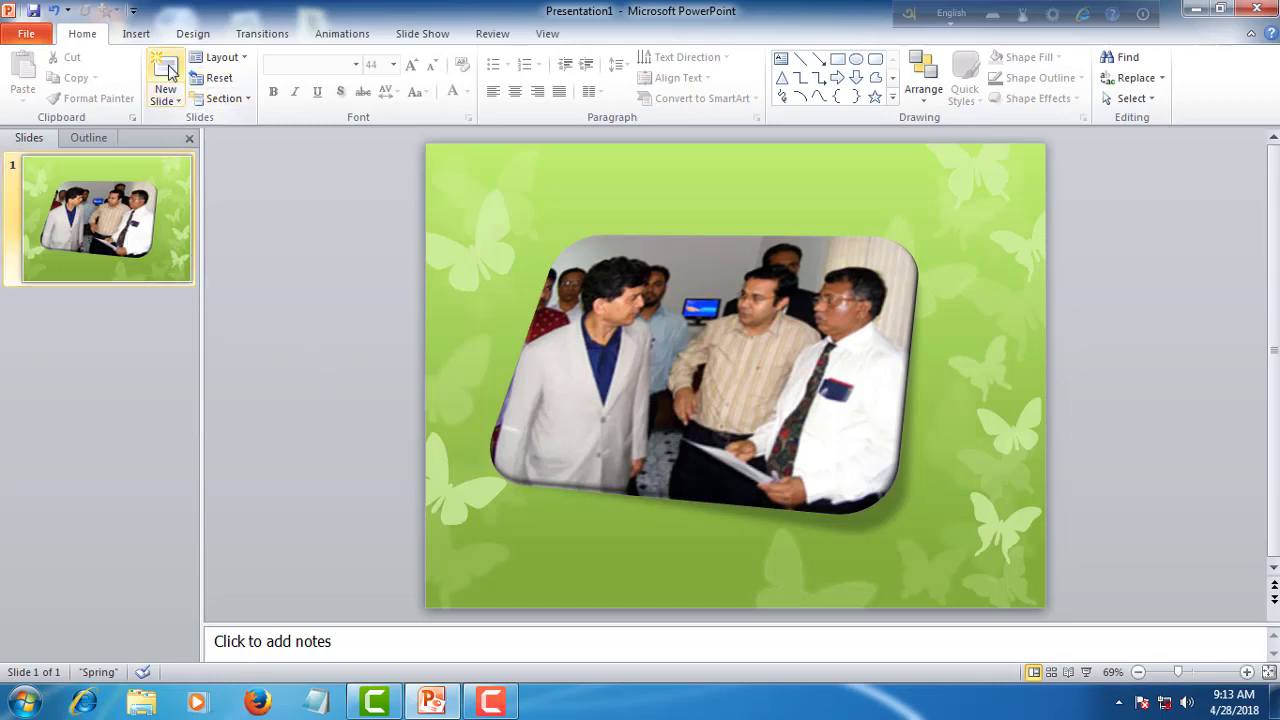
# Step: Add a new blank slide 2 after slide 1
pyautogui.click(111, 264)
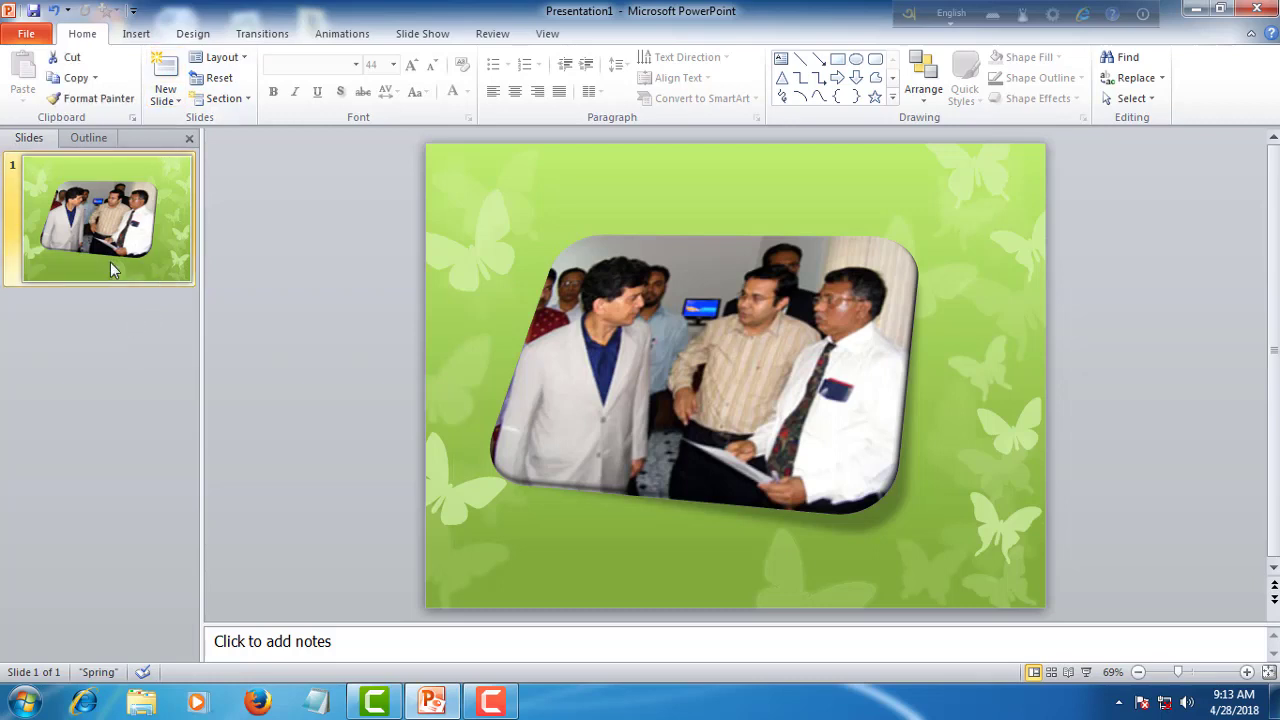
pyautogui.rightClick(110, 268)
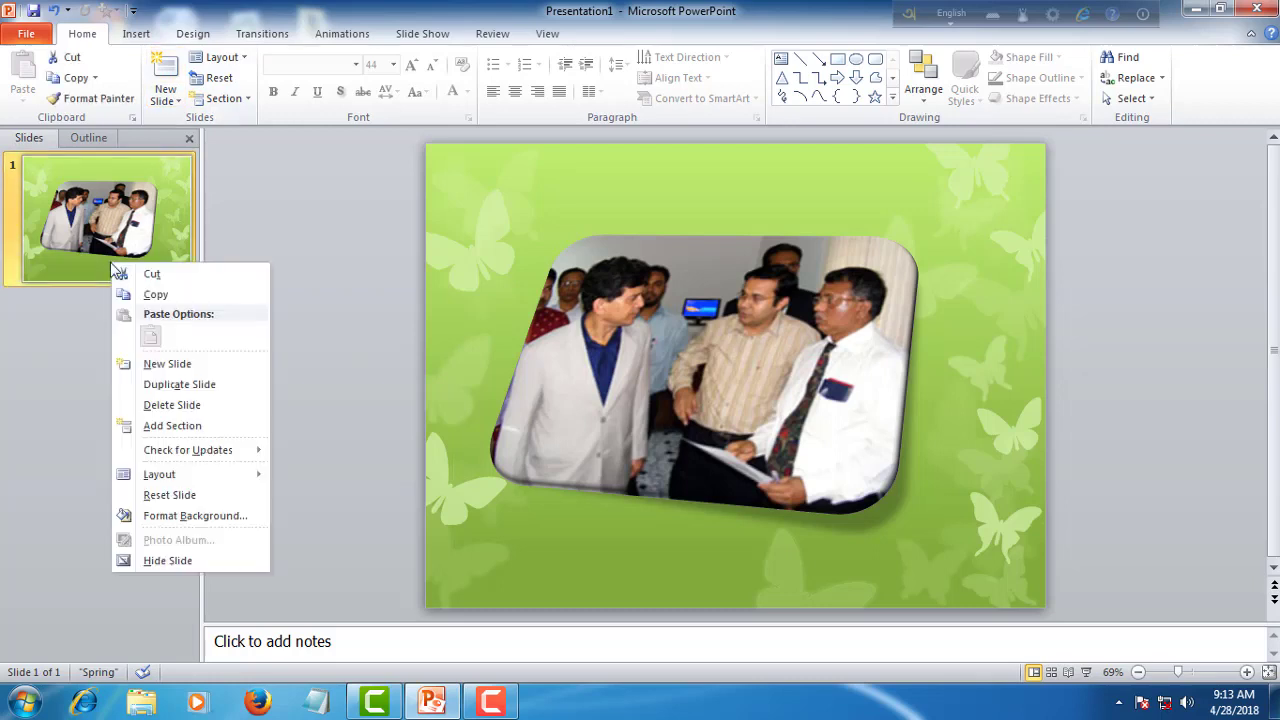
pyautogui.click(200, 362)
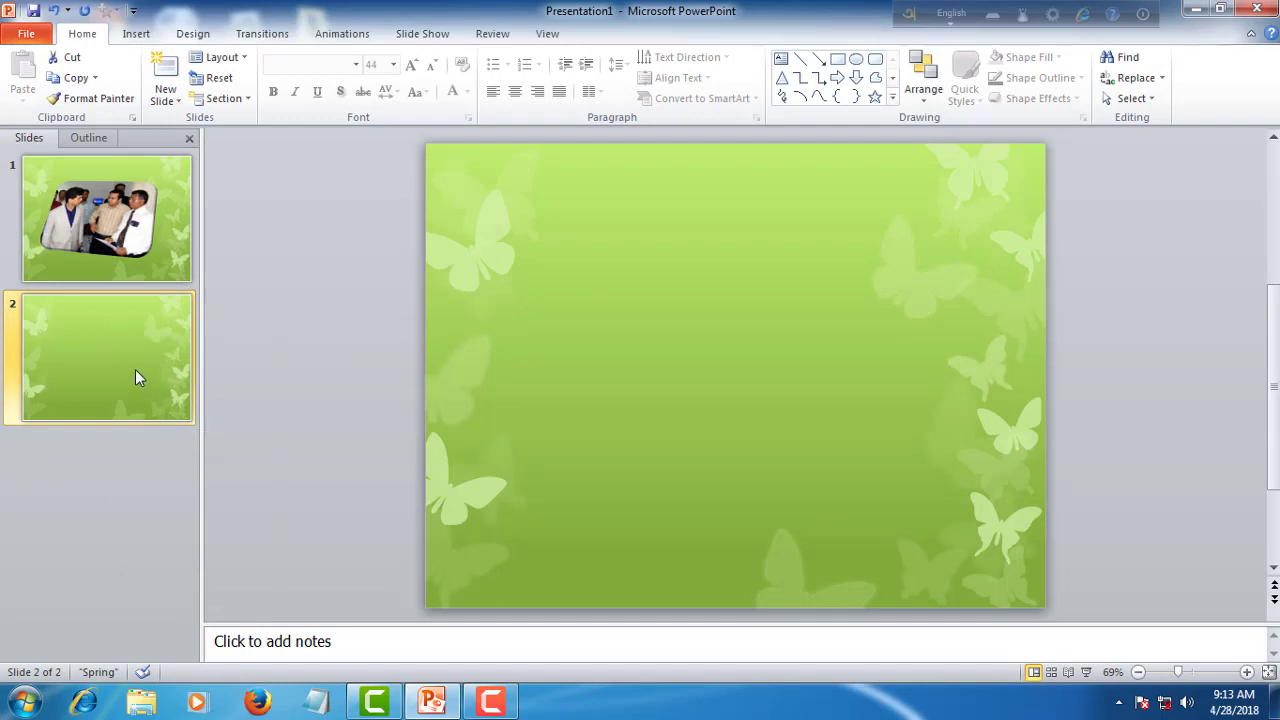
# Step: Apply the blue Winter theme to slide 2 only
pyautogui.click(201, 38)
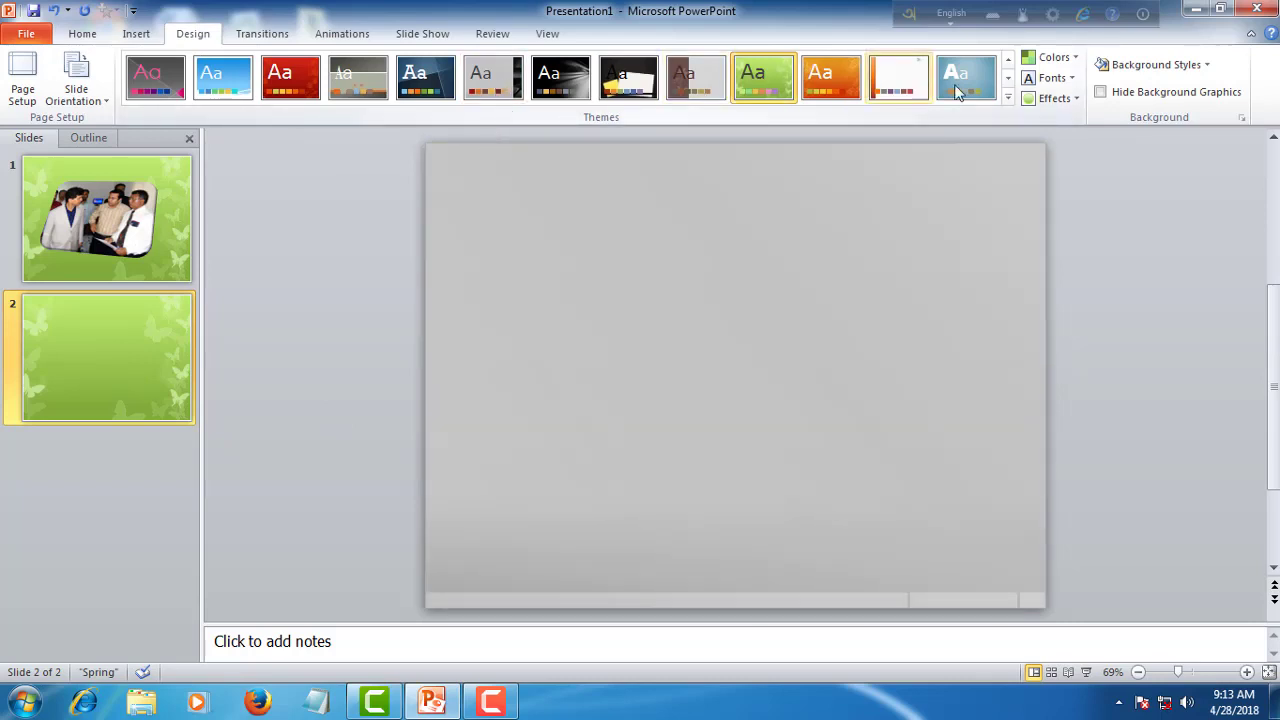
pyautogui.click(1008, 97)
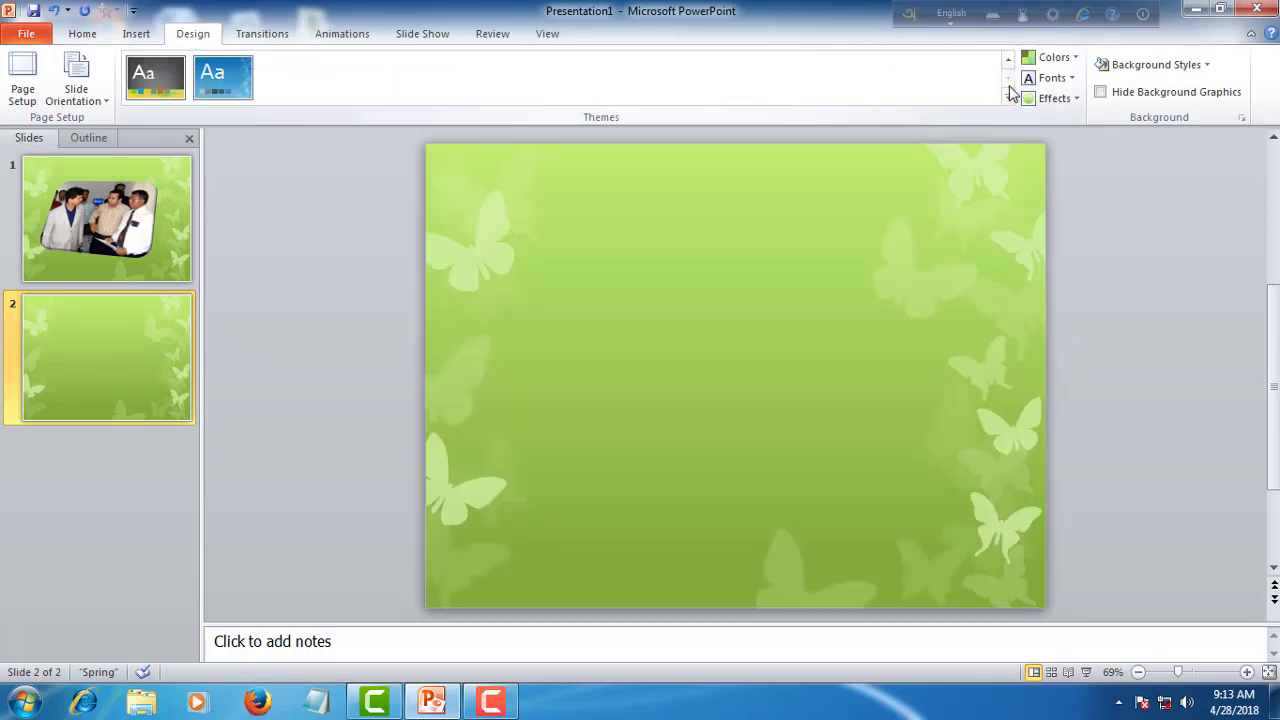
pyautogui.rightClick(241, 85)
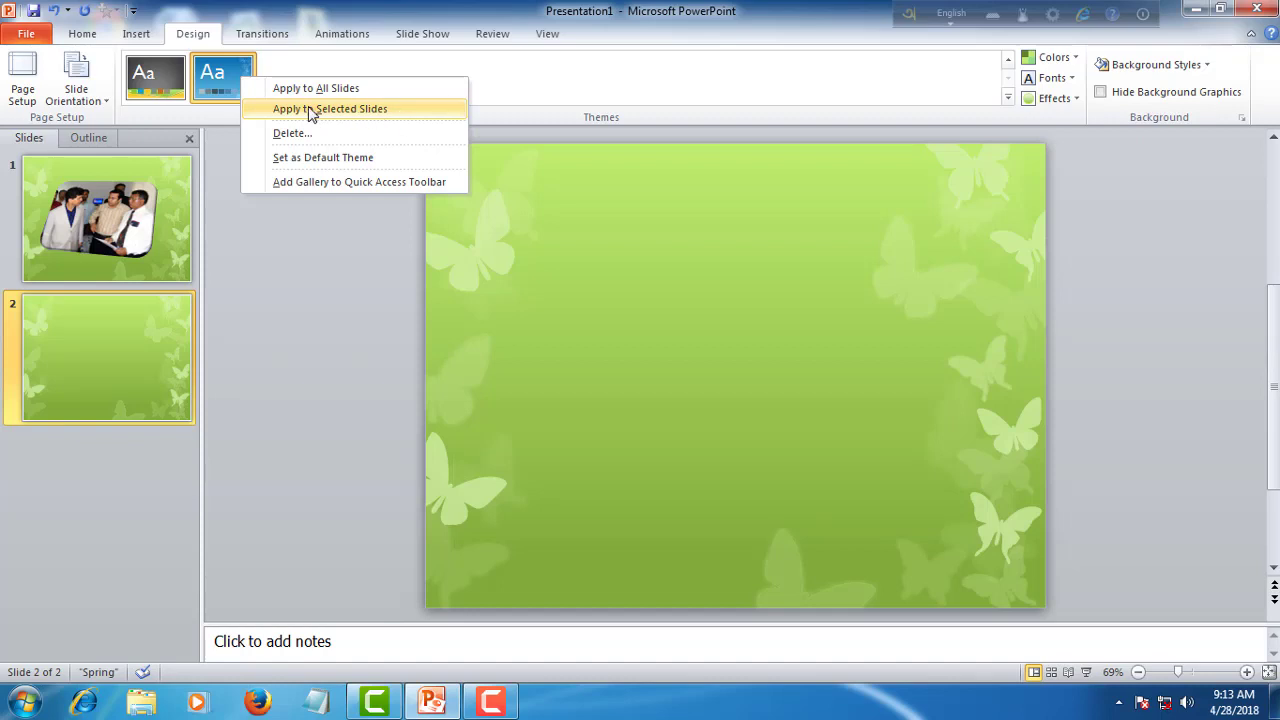
pyautogui.click(362, 112)
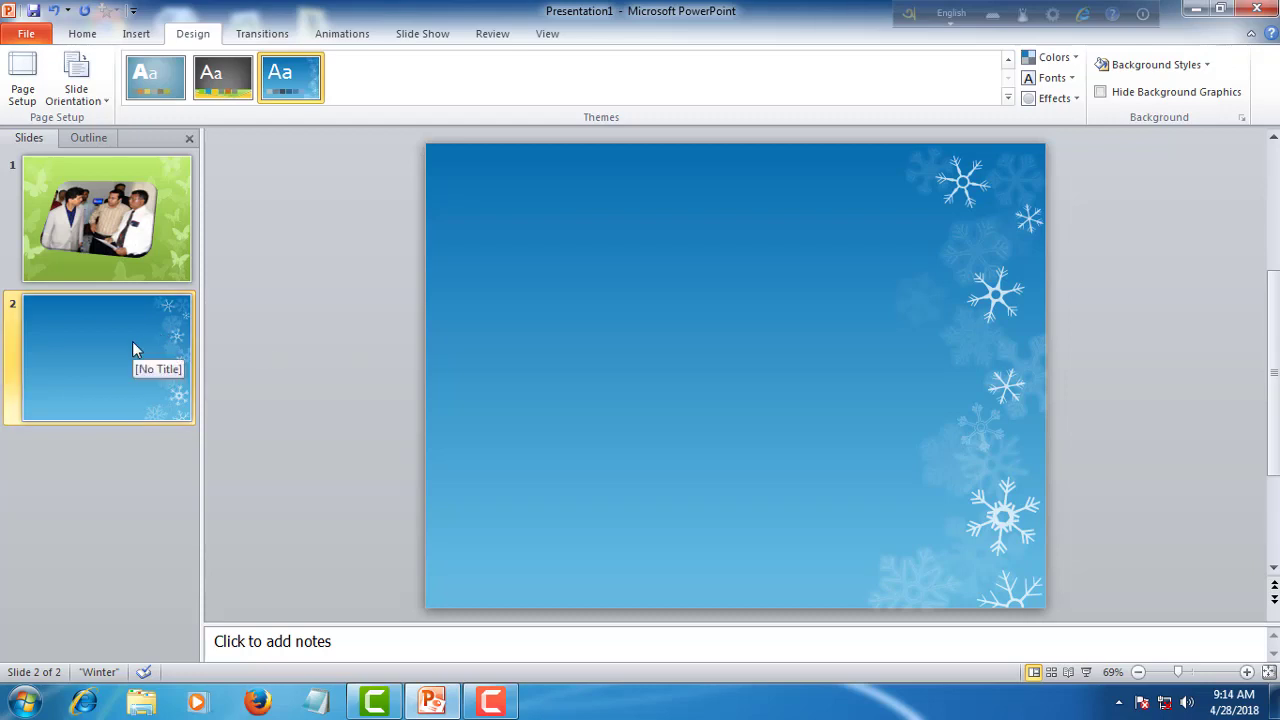
# Step: Insert the banner1 corridor group photo from the New folder onto slide 2
pyautogui.click(145, 38)
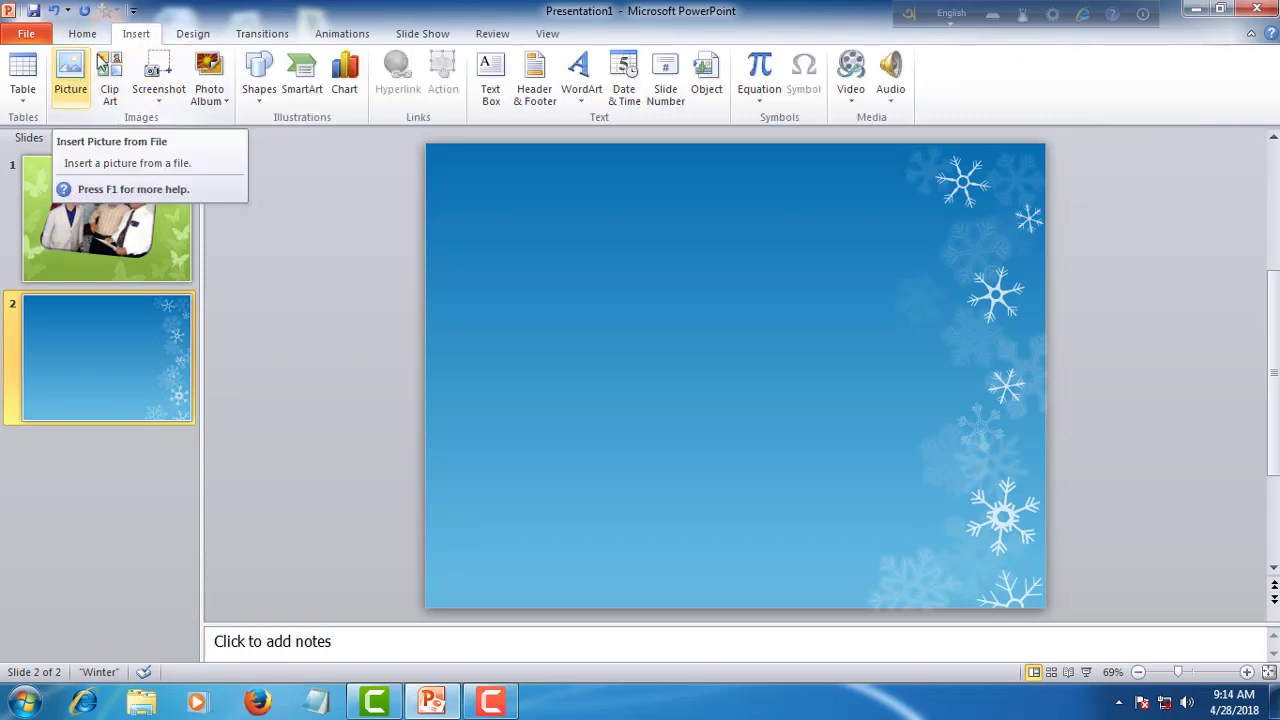
pyautogui.click(75, 82)
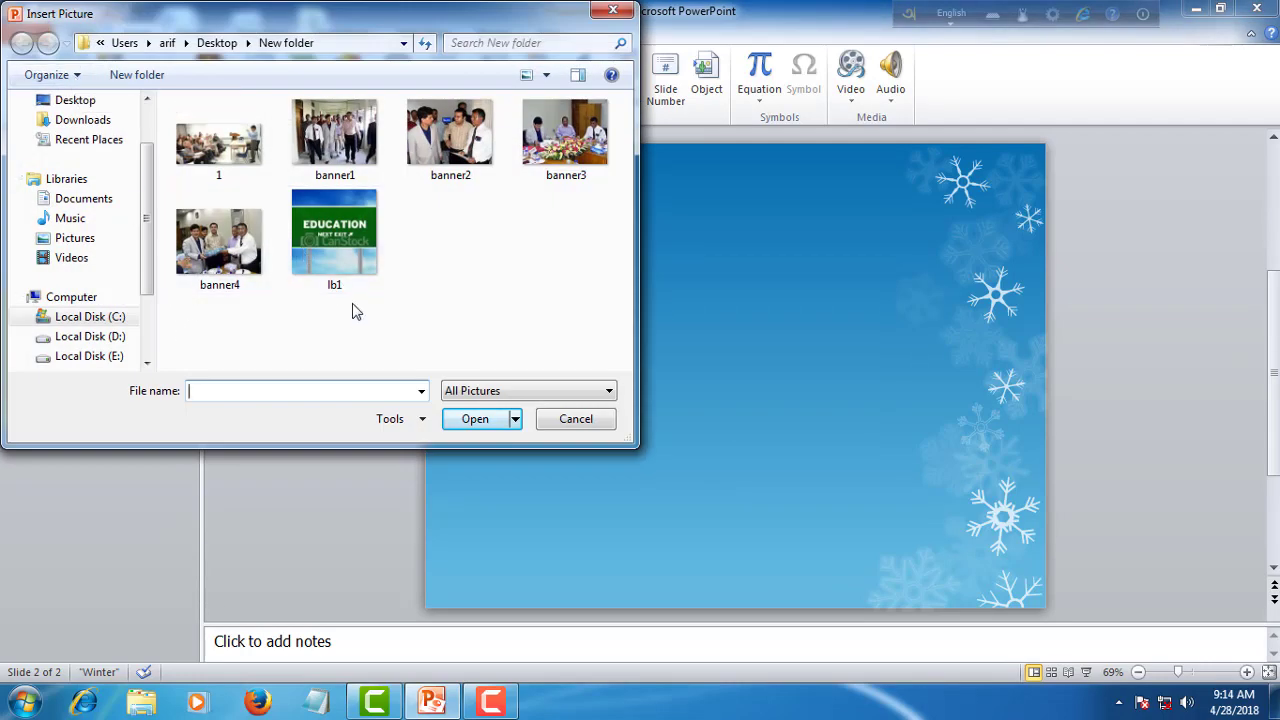
pyautogui.click(350, 148)
pyautogui.click(488, 418)
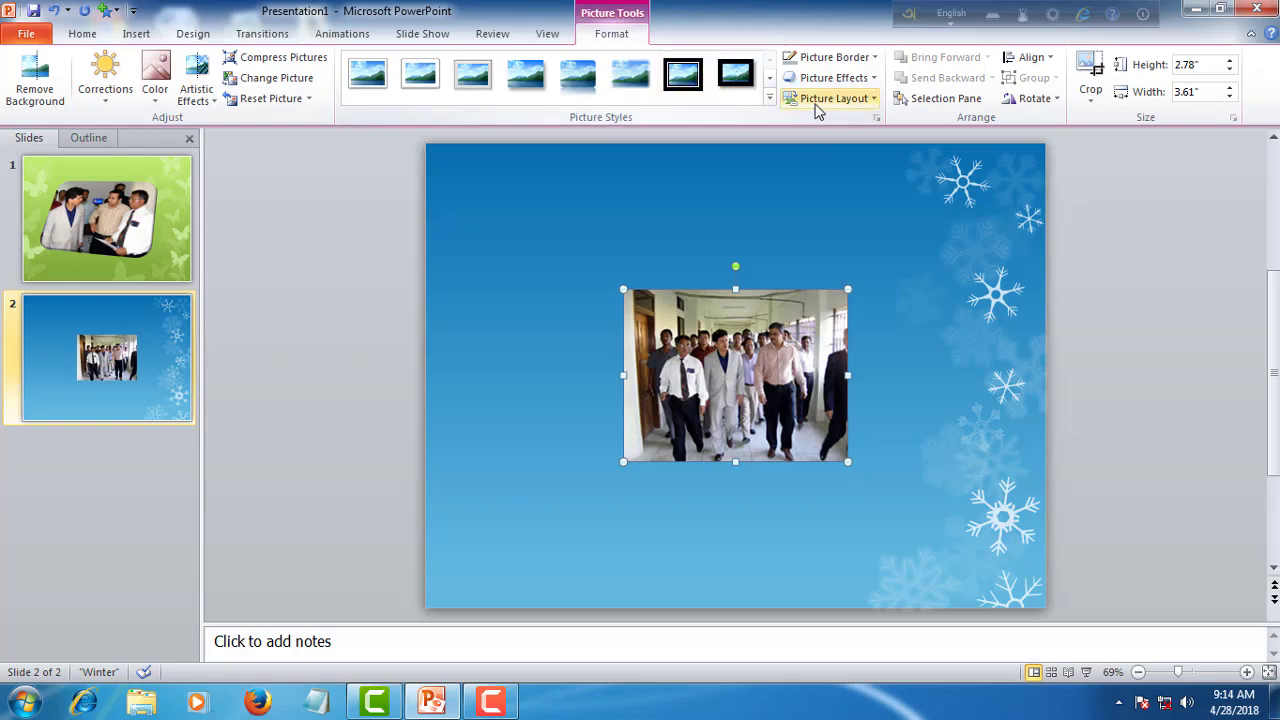
pyautogui.click(770, 79)
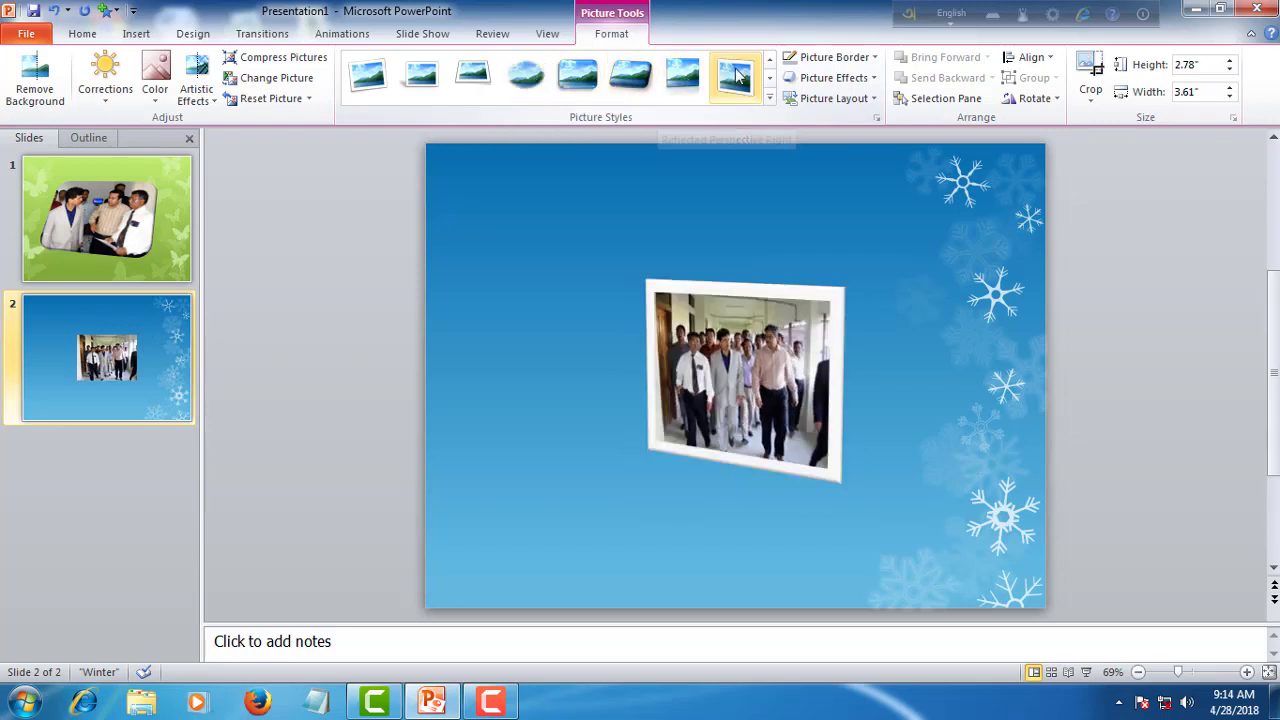
# Step: Give the slide 2 photo the white Relaxed Perspective style and enlarge it to about 5.13 by 6.67 inches
pyautogui.click(473, 77)
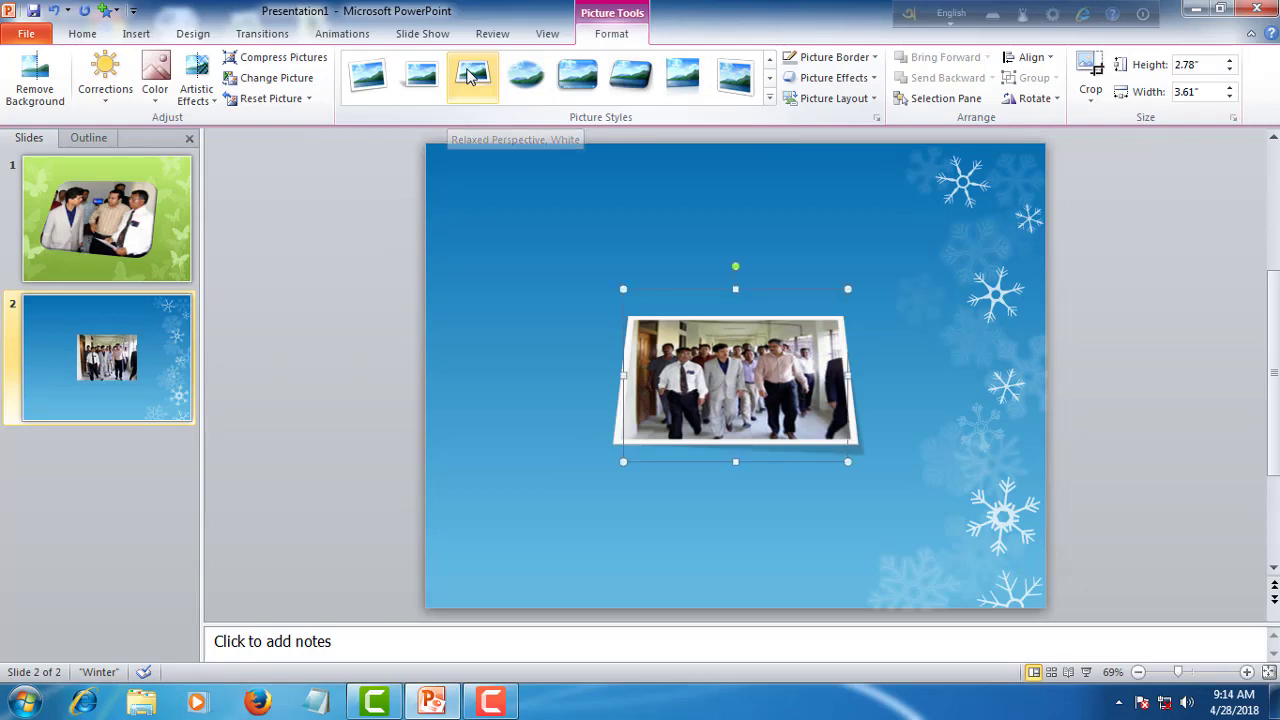
pyautogui.moveTo(767, 424); pyautogui.dragTo(673, 360)
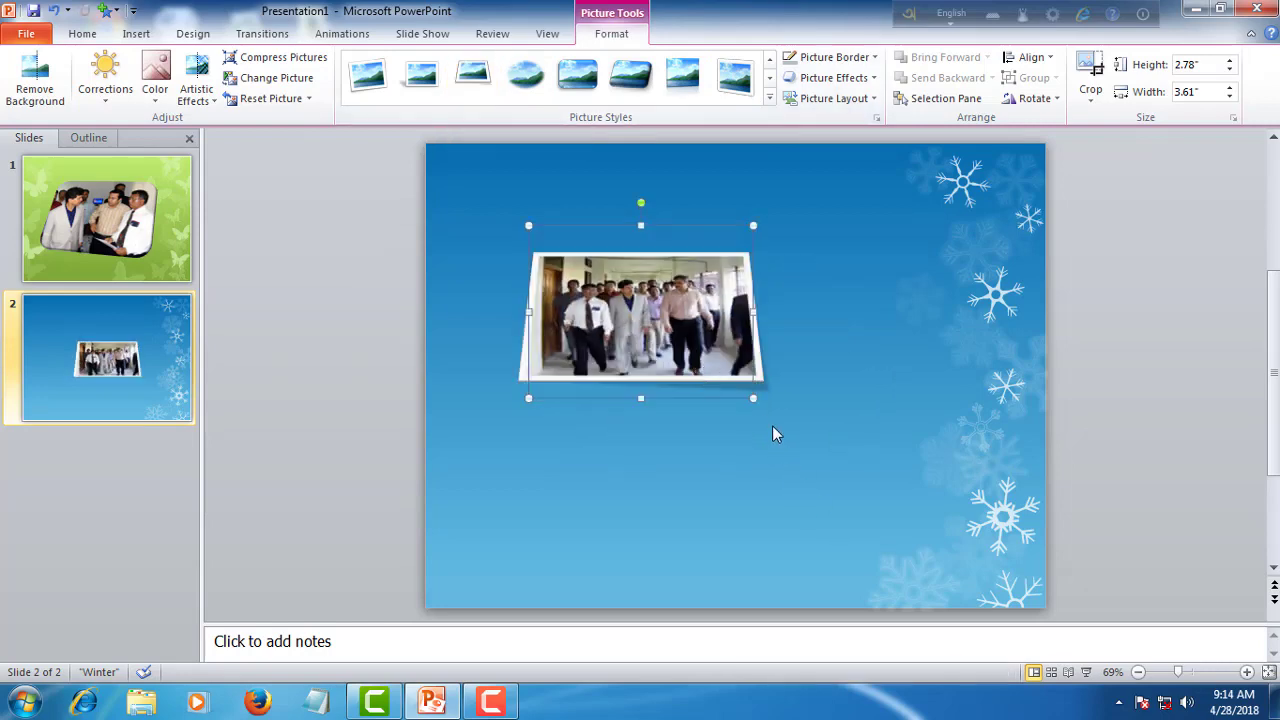
pyautogui.moveTo(752, 398); pyautogui.dragTo(845, 468)
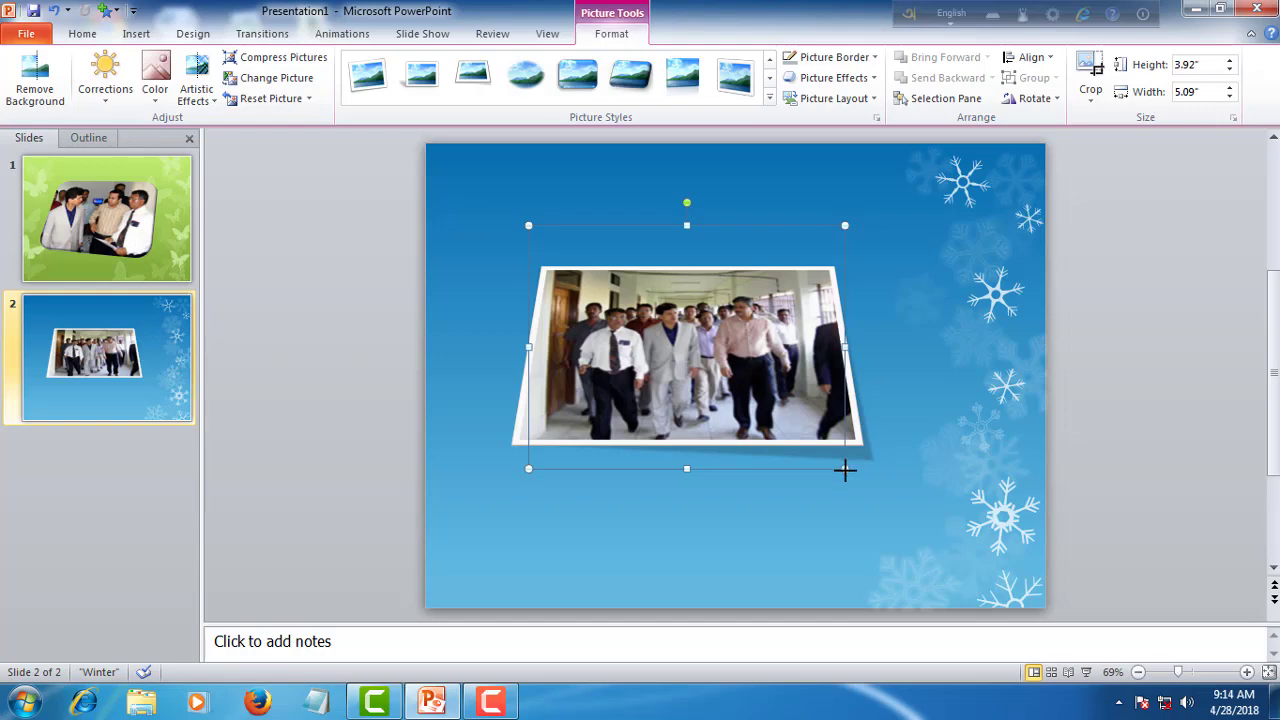
pyautogui.moveTo(845, 469)
pyautogui.mouseDown()
pyautogui.moveTo(928, 551)
pyautogui.moveTo(868, 481)
pyautogui.moveTo(940, 541)
pyautogui.mouseUp()
pyautogui.moveTo(850, 423); pyautogui.dragTo(822, 396)
# Step: Return to slide 1 and move its photo lower
pyautogui.click(303, 248)
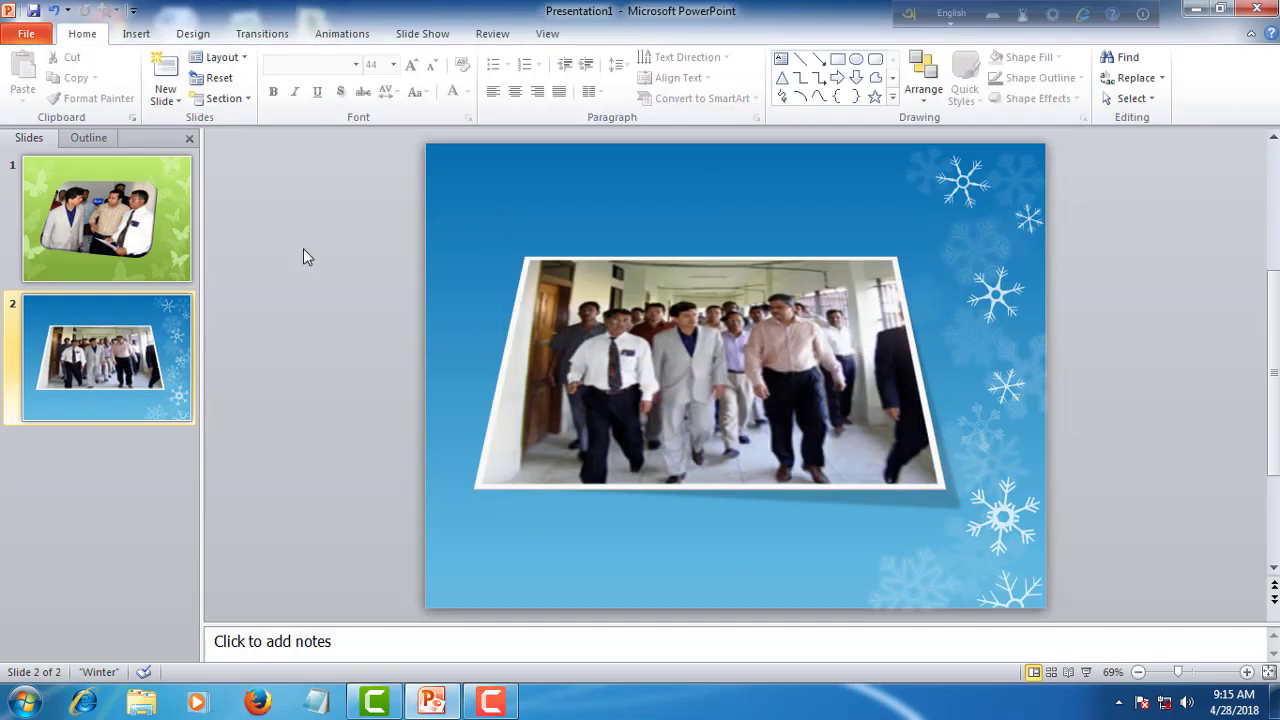
pyautogui.click(94, 211)
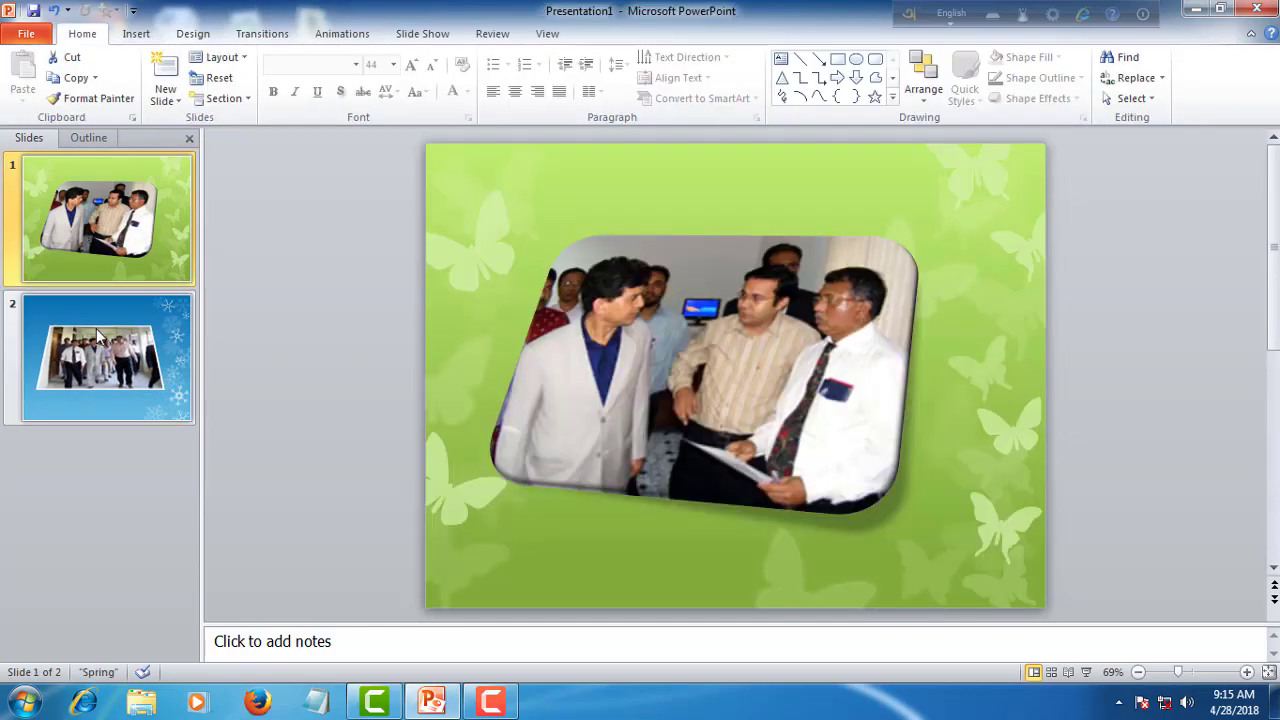
pyautogui.click(100, 357)
pyautogui.click(110, 215)
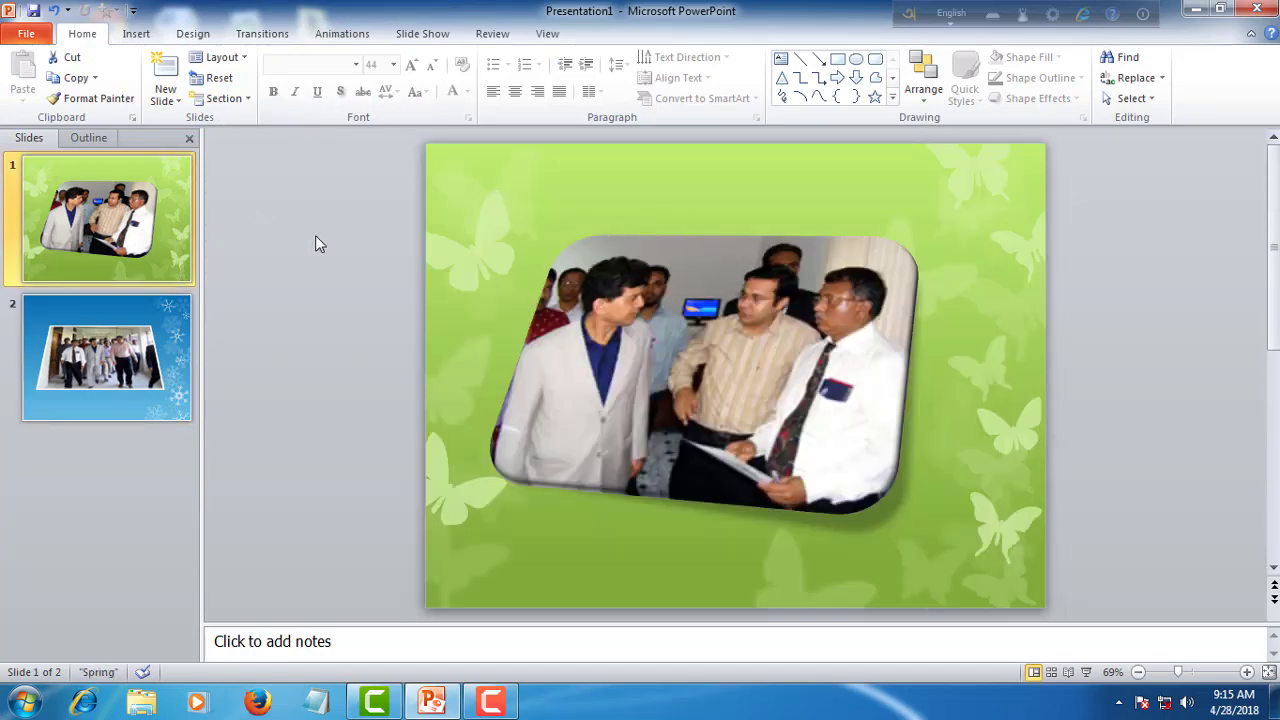
pyautogui.moveTo(805, 317); pyautogui.dragTo(805, 376)
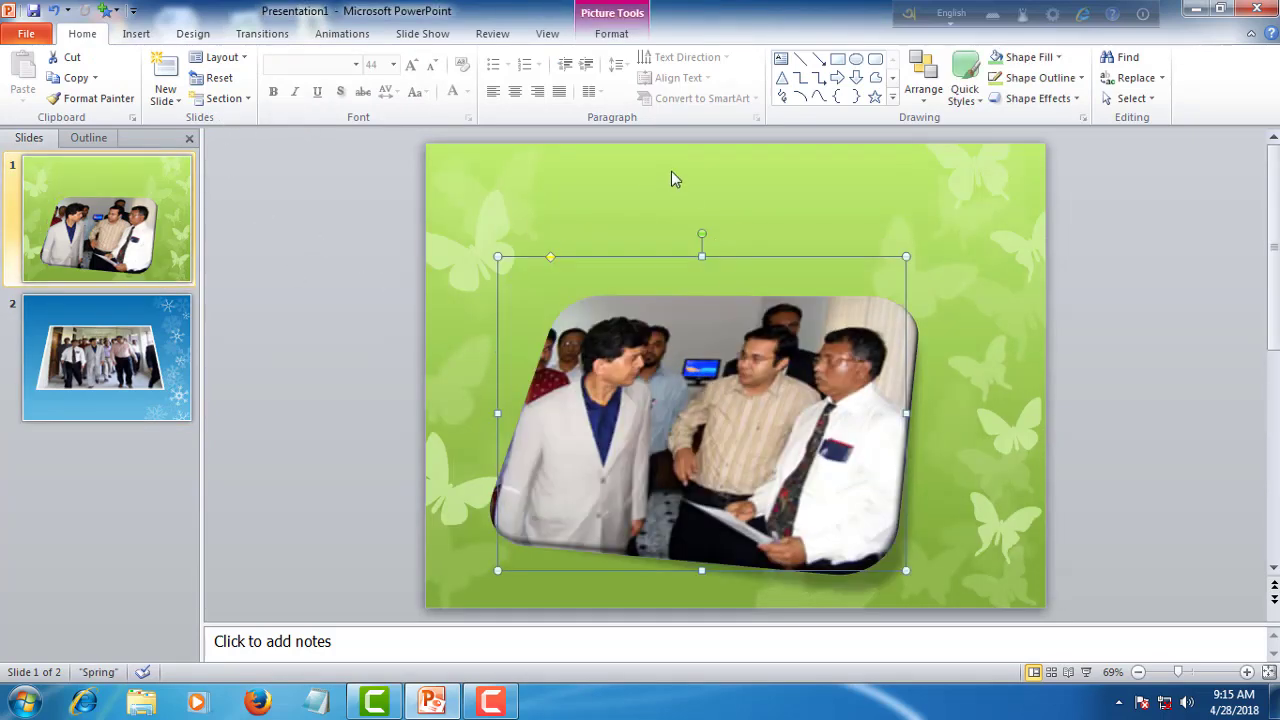
# Step: Add a 'Welcome' text box above the photo and narrow it
pyautogui.click(140, 36)
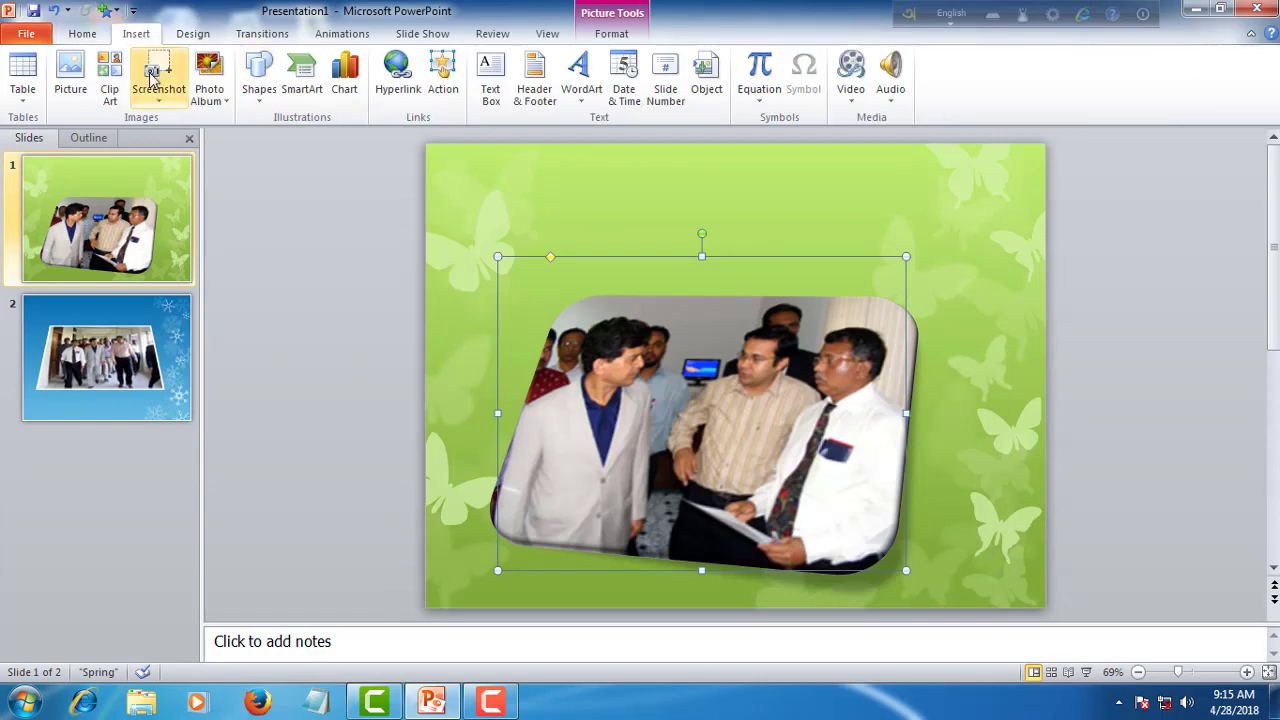
pyautogui.click(487, 66)
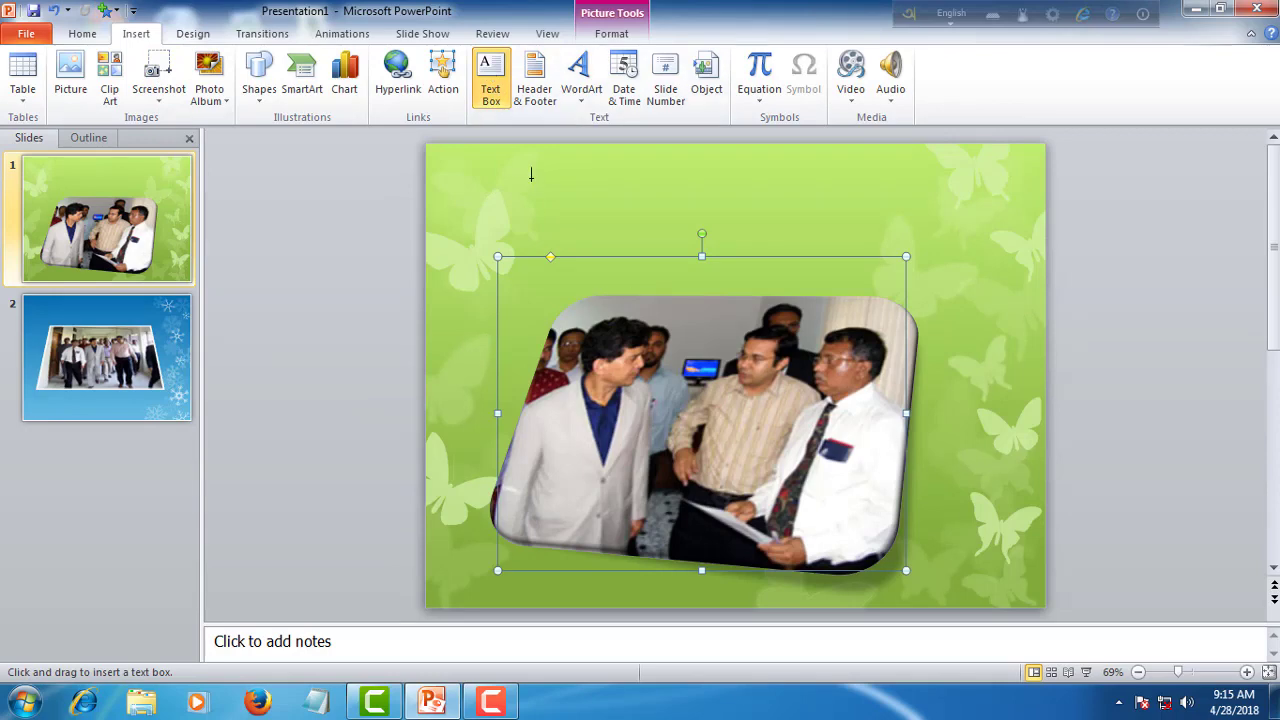
pyautogui.moveTo(531, 175); pyautogui.dragTo(906, 211)
pyautogui.write('Welco')
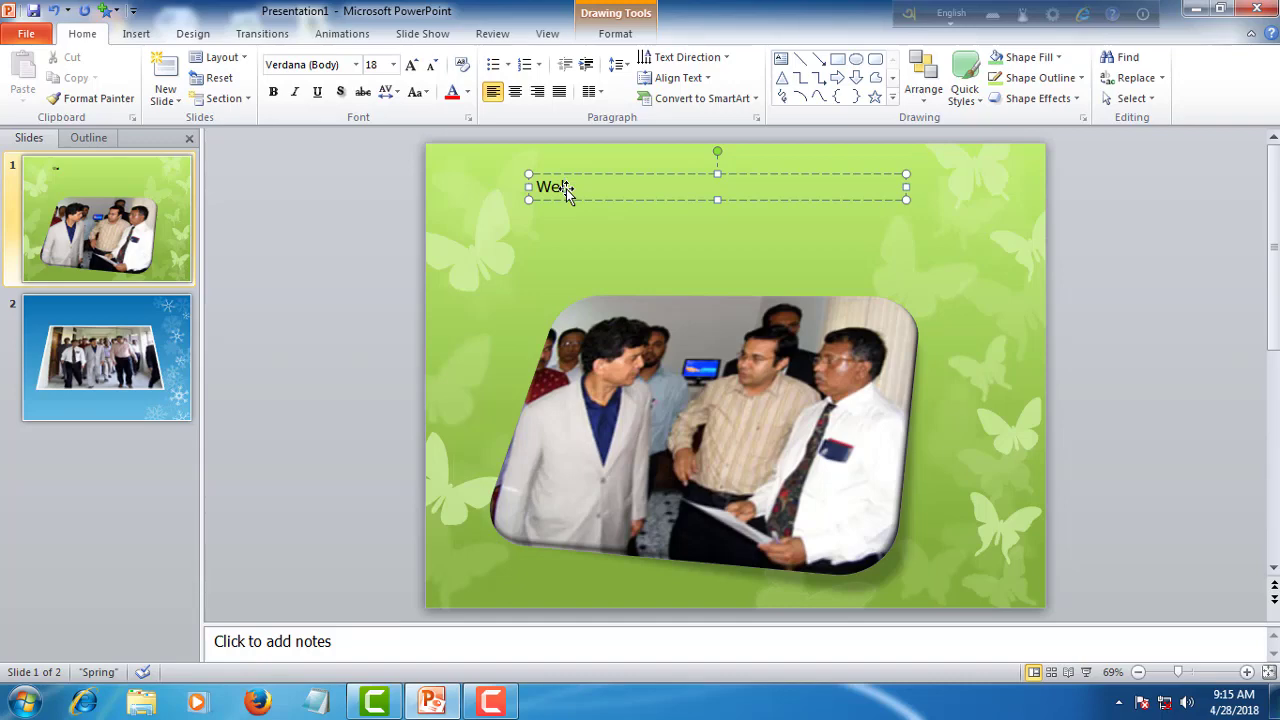
pyautogui.write('me')
pyautogui.click(819, 285)
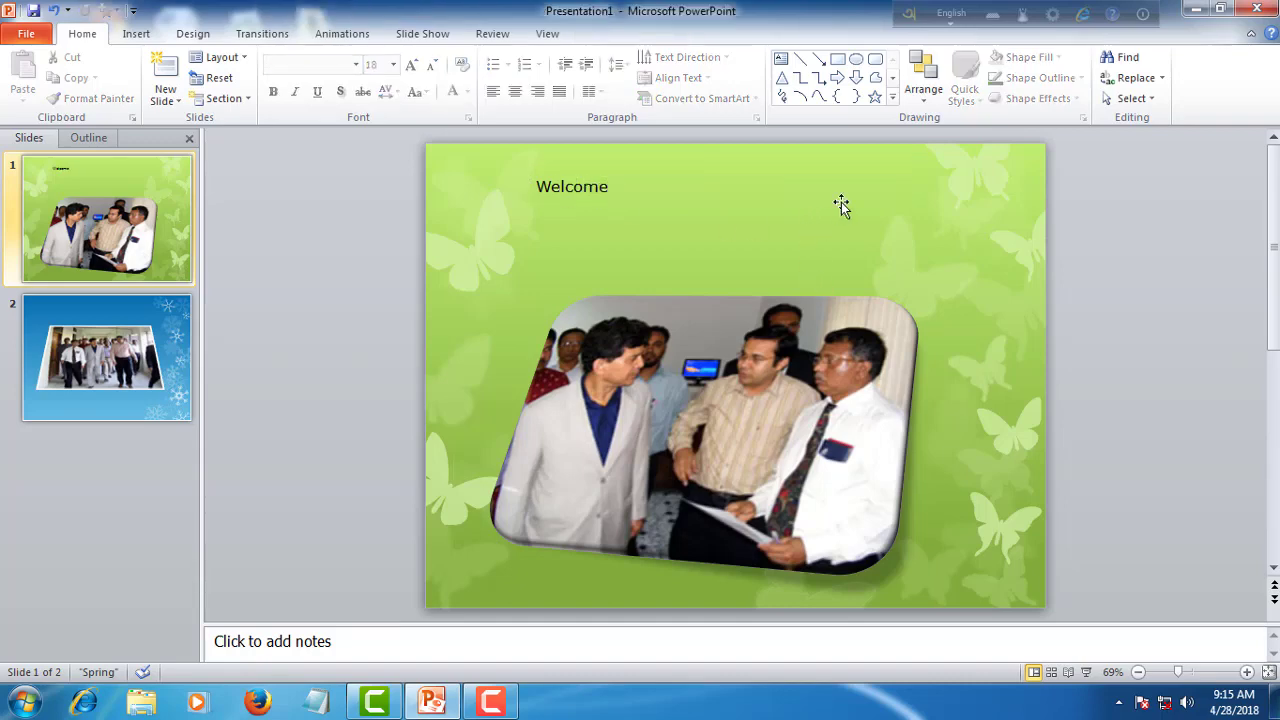
pyautogui.click(613, 187)
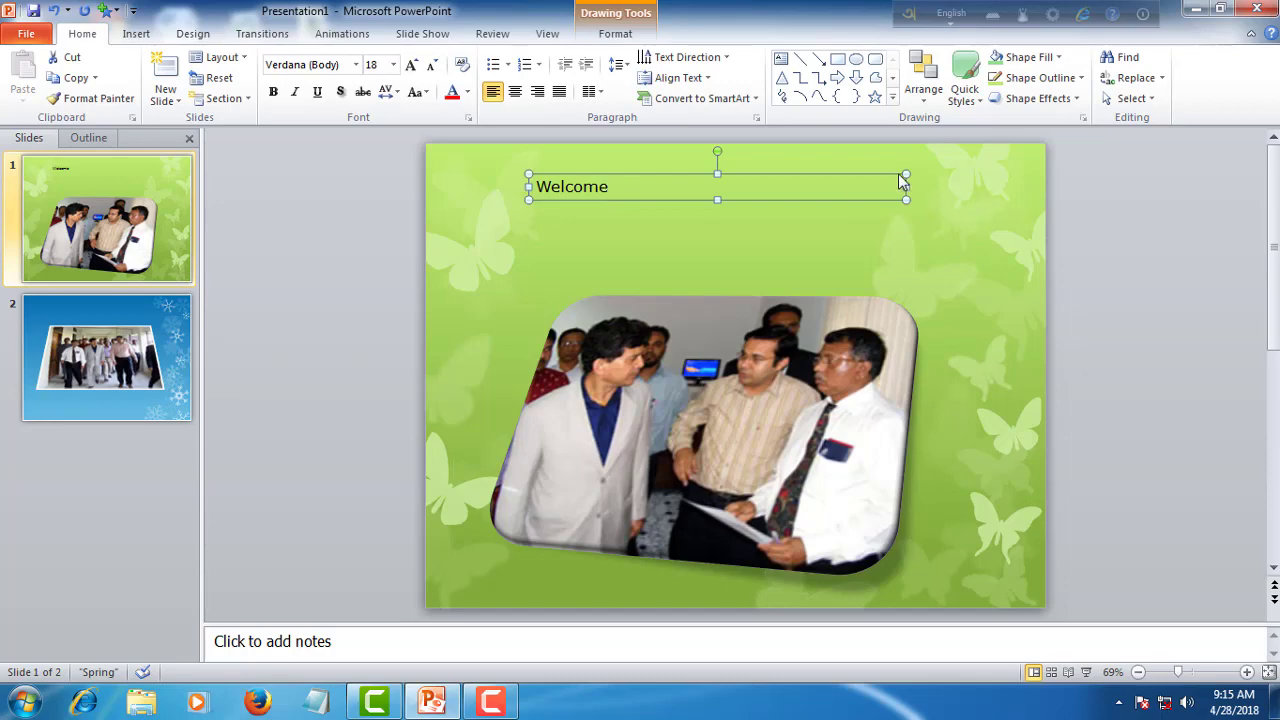
pyautogui.moveTo(902, 186); pyautogui.dragTo(657, 190)
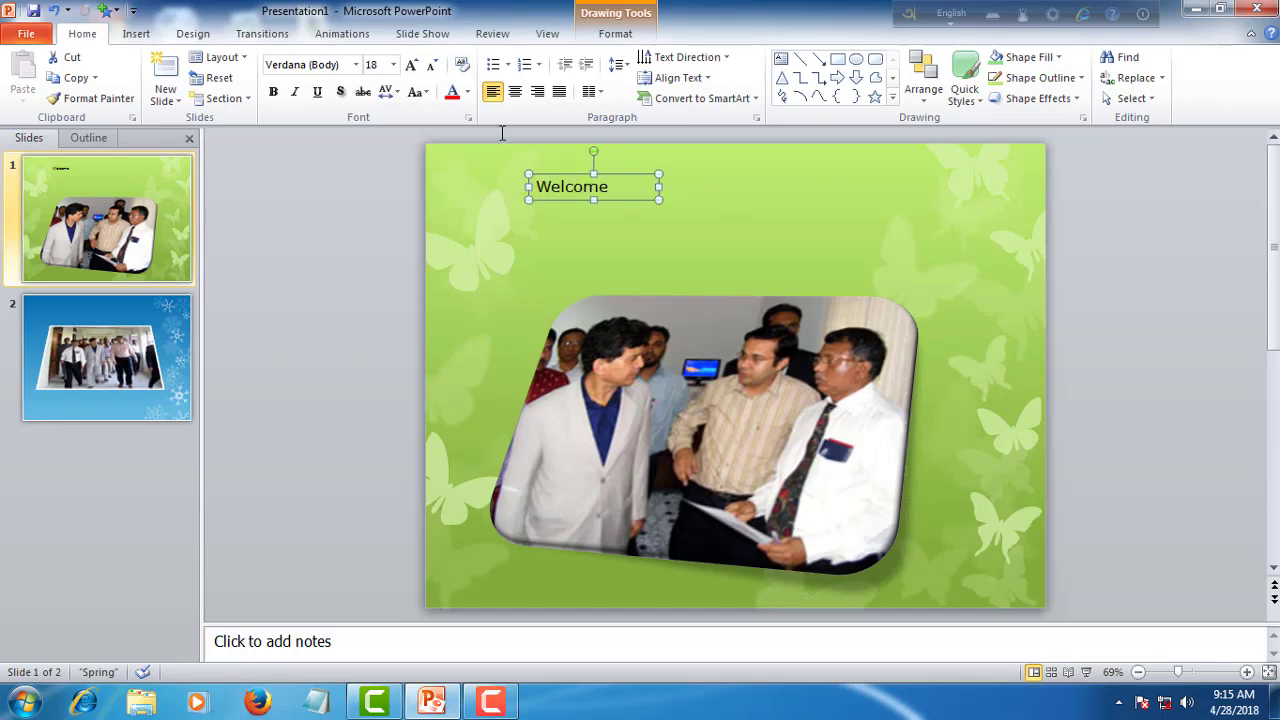
# Step: Enlarge the Welcome text to 60 pt and widen its box to fit one line
pyautogui.click(414, 65)
pyautogui.click(414, 65)
pyautogui.click(414, 65)
pyautogui.click(414, 65)
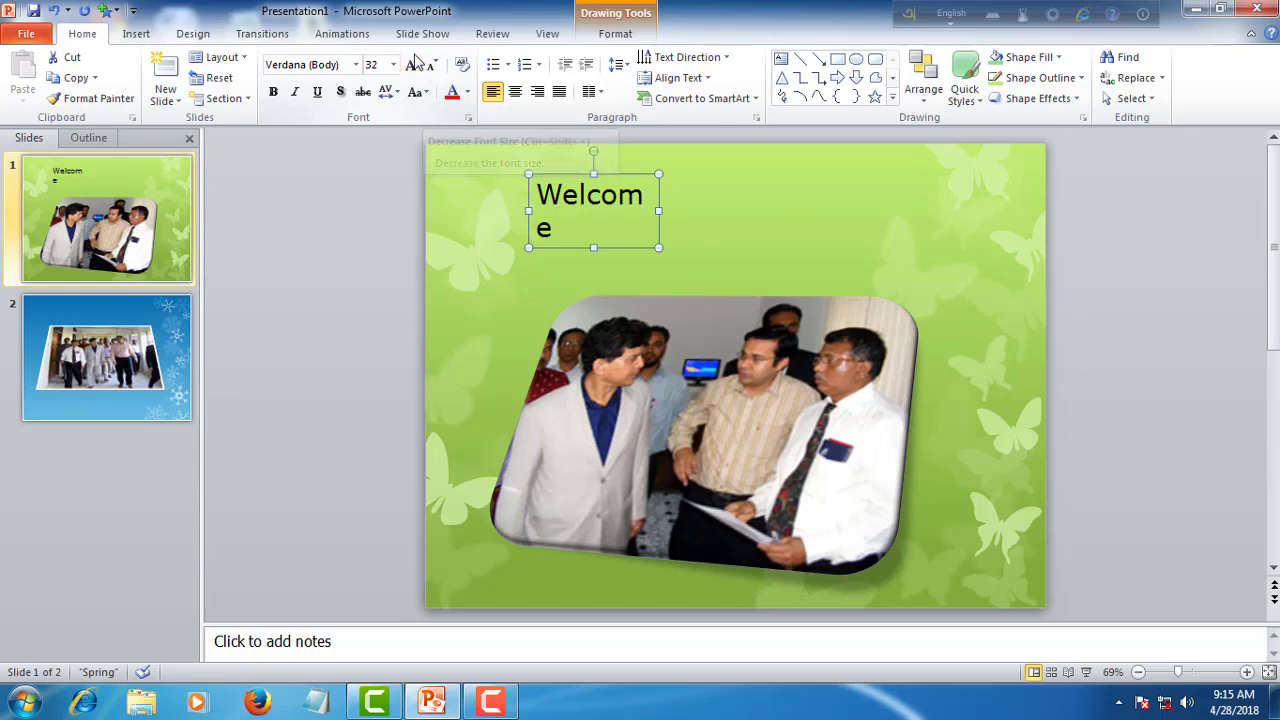
pyautogui.click(414, 62)
pyautogui.click(415, 62)
pyautogui.click(416, 62)
pyautogui.click(417, 62)
pyautogui.click(418, 62)
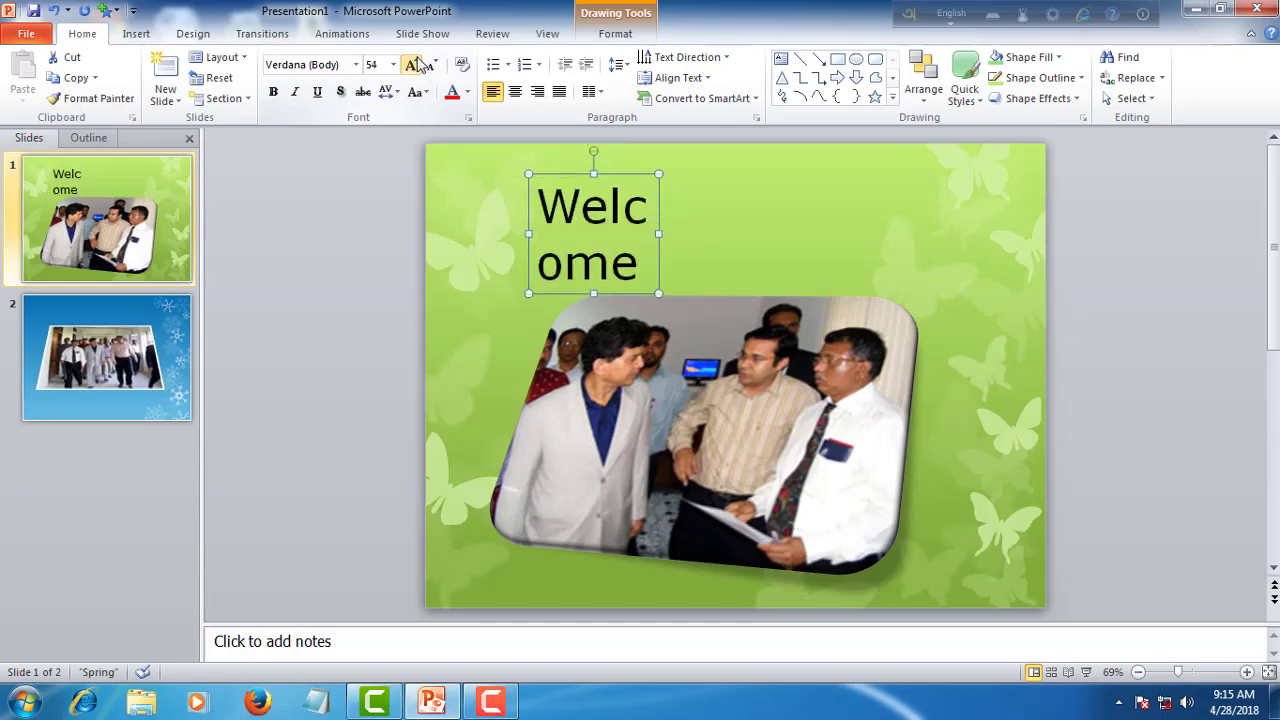
pyautogui.click(418, 64)
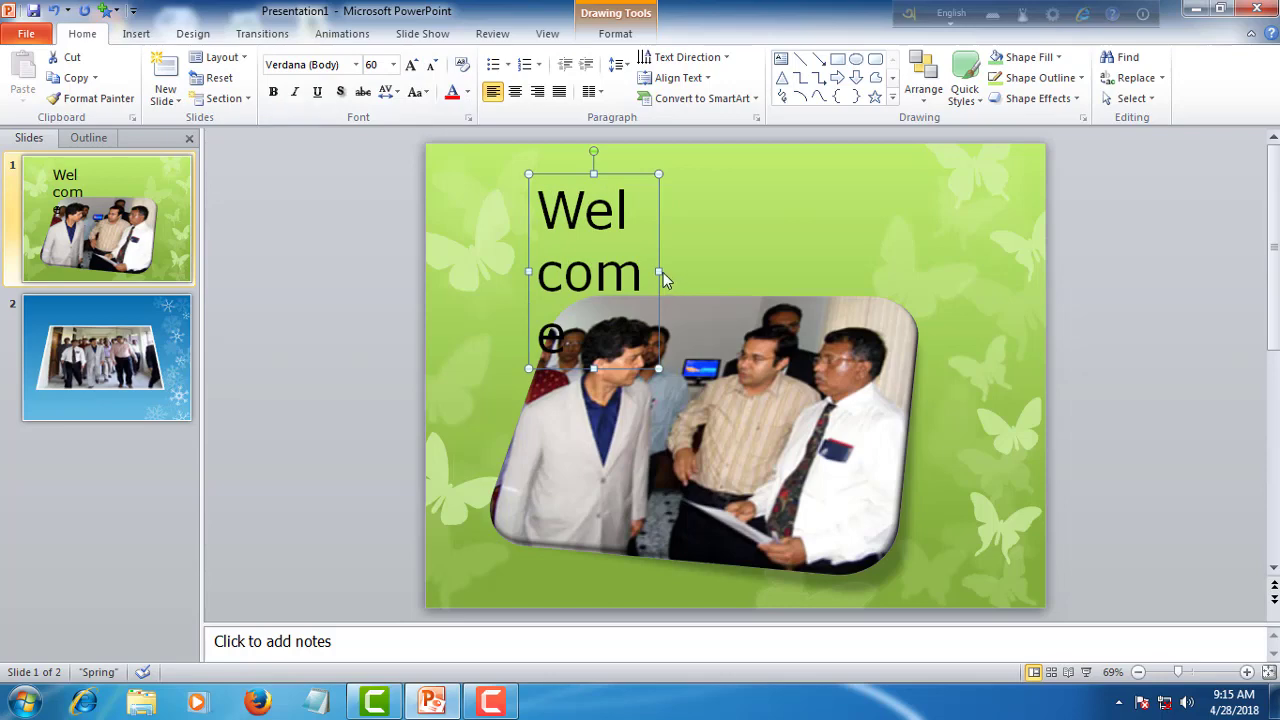
pyautogui.moveTo(659, 271); pyautogui.dragTo(880, 220)
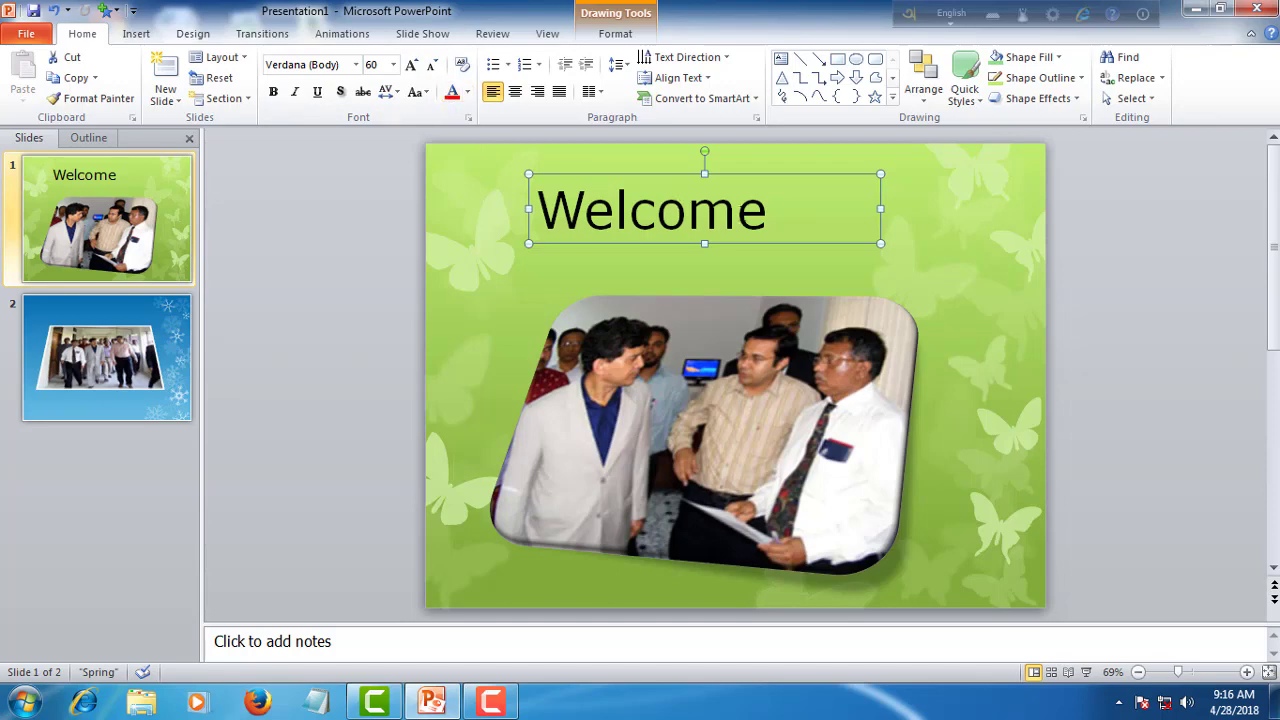
# Step: Make Welcome bold and narrow its text box to fit the word
pyautogui.doubleClick(773, 215)
pyautogui.doubleClick(680, 207)
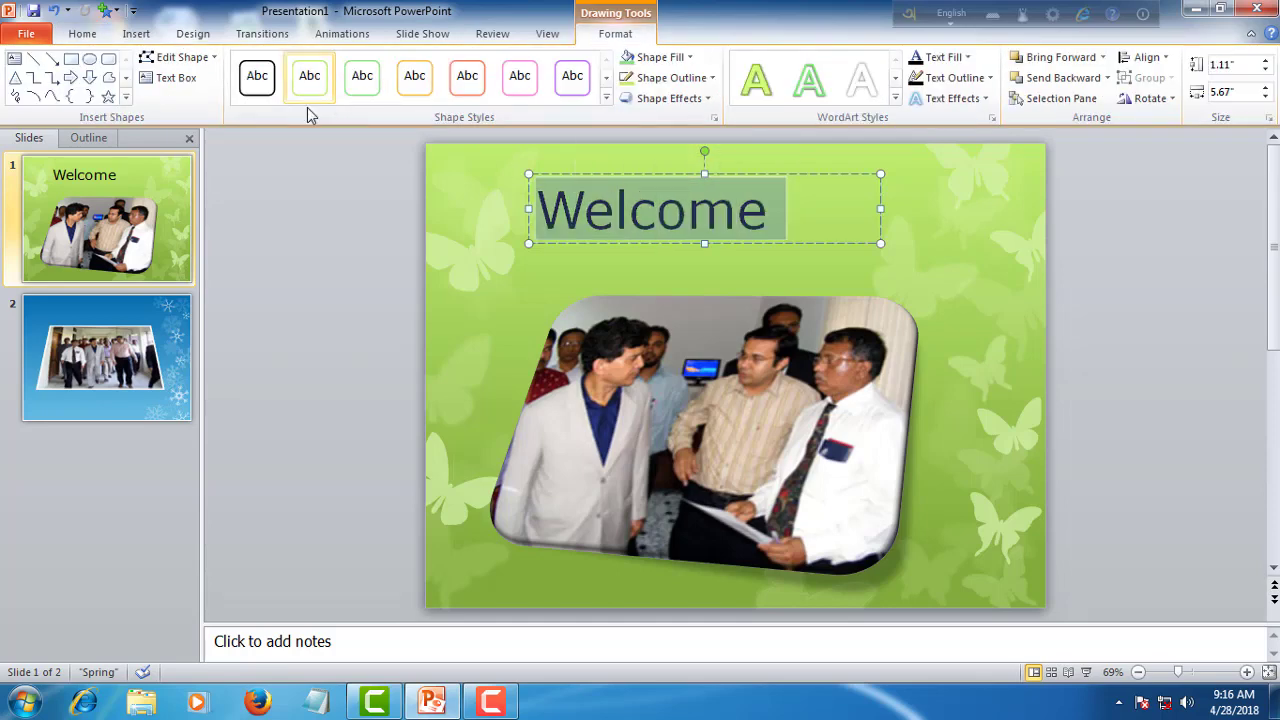
pyautogui.click(133, 36)
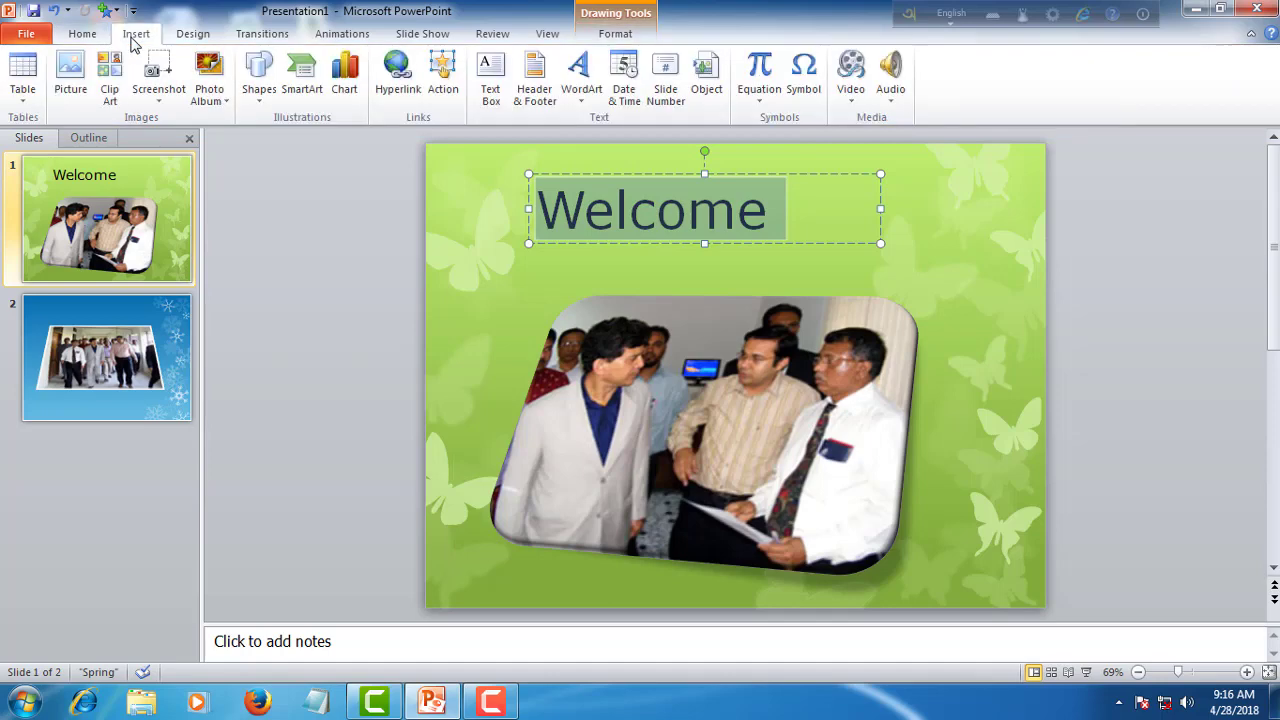
pyautogui.click(78, 38)
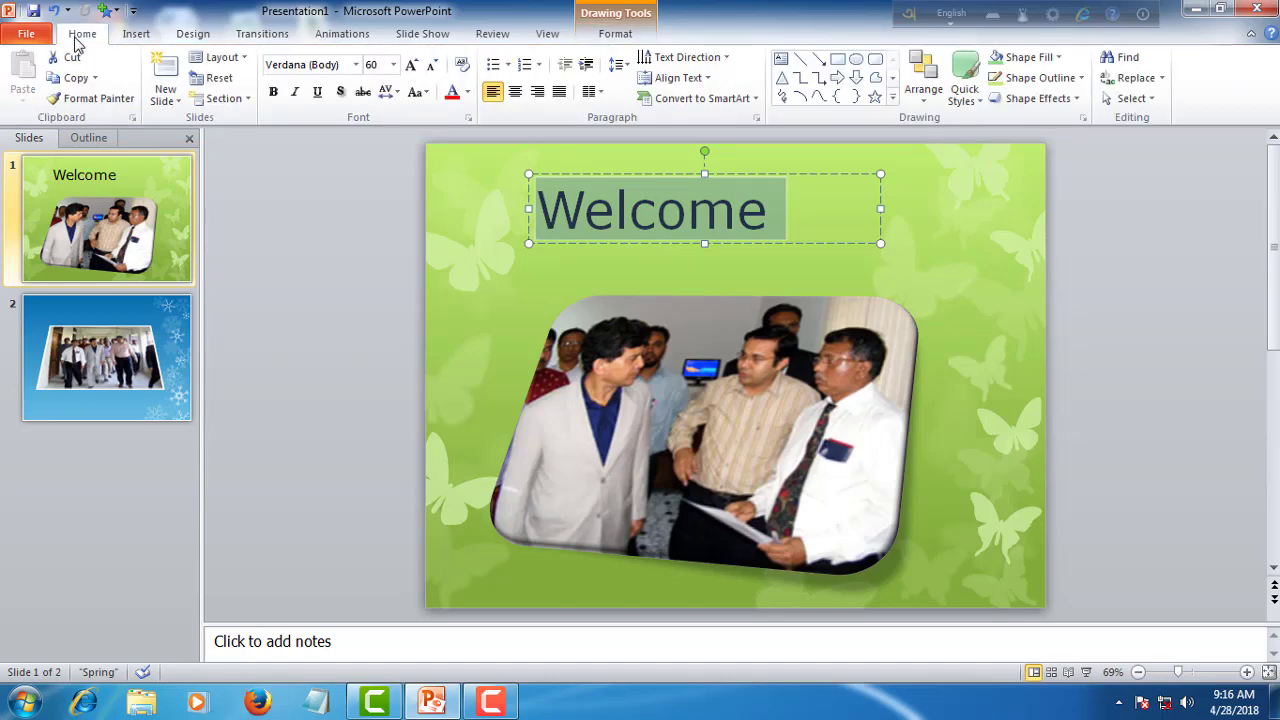
pyautogui.click(273, 93)
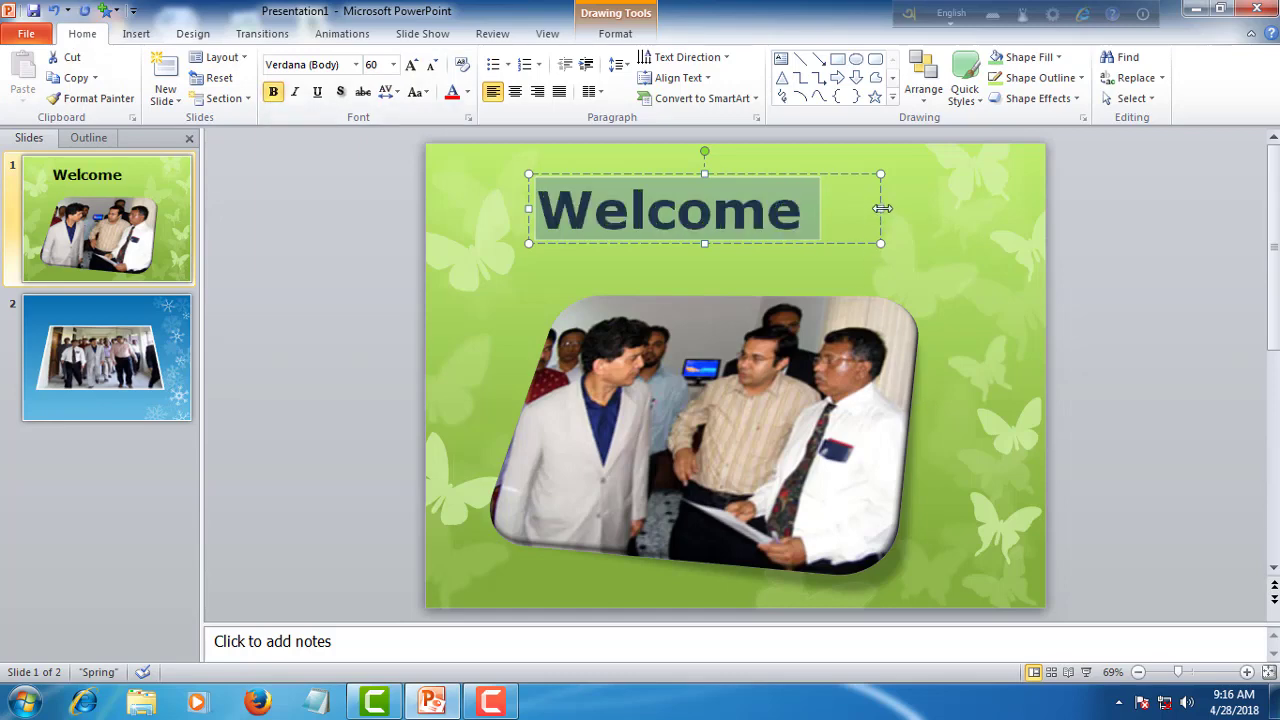
pyautogui.moveTo(882, 208); pyautogui.dragTo(824, 208)
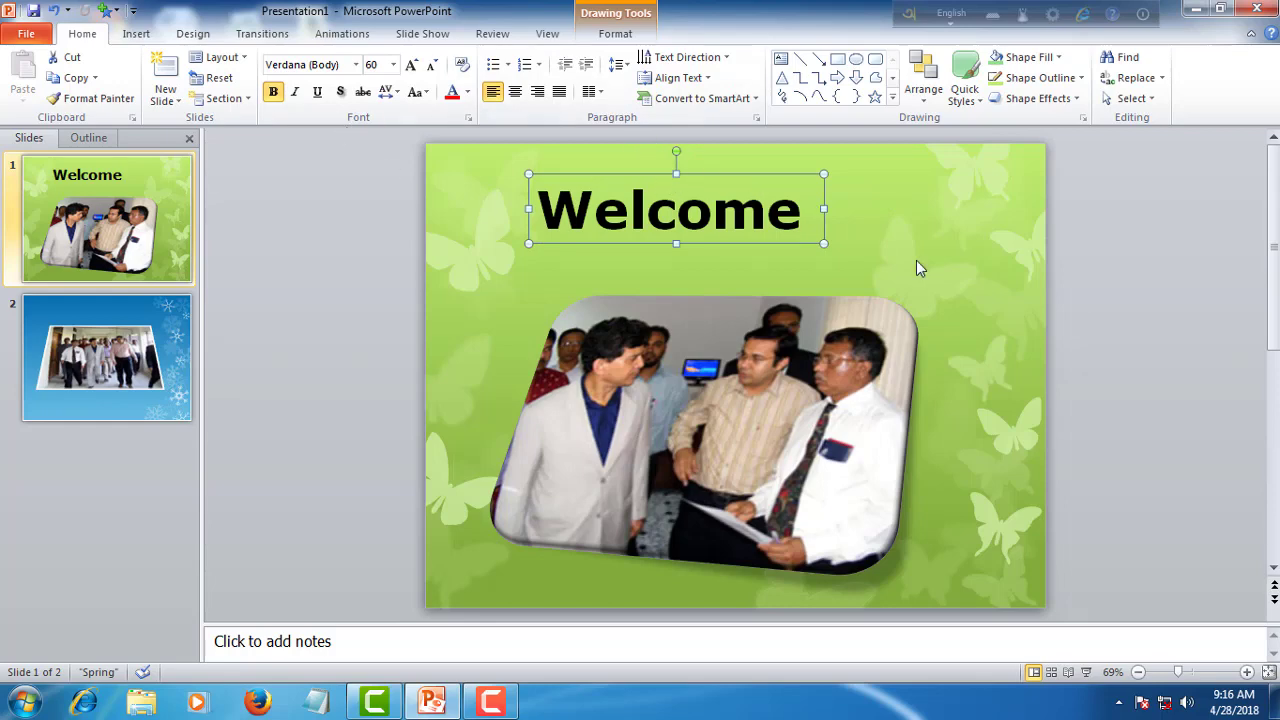
pyautogui.click(137, 36)
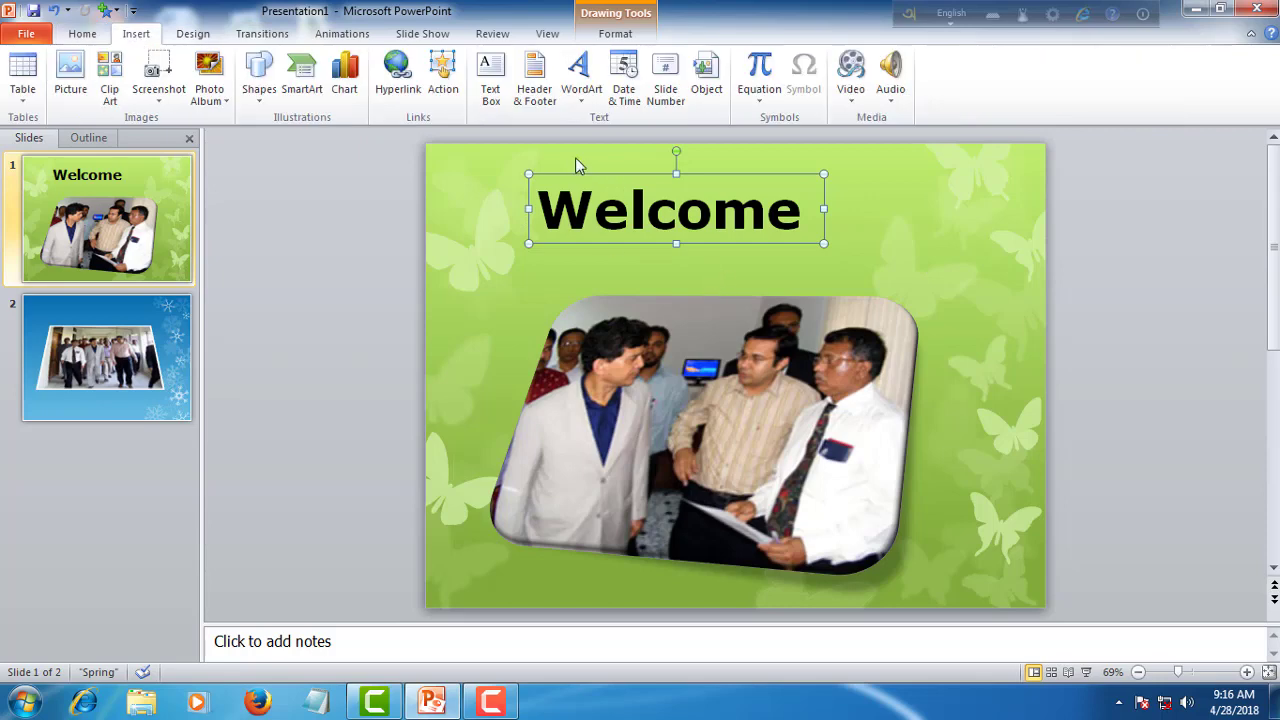
# Step: Insert a trial red 'YOUR TEXT HERE' WordArt, reposition and widen it, then delete it
pyautogui.click(586, 97)
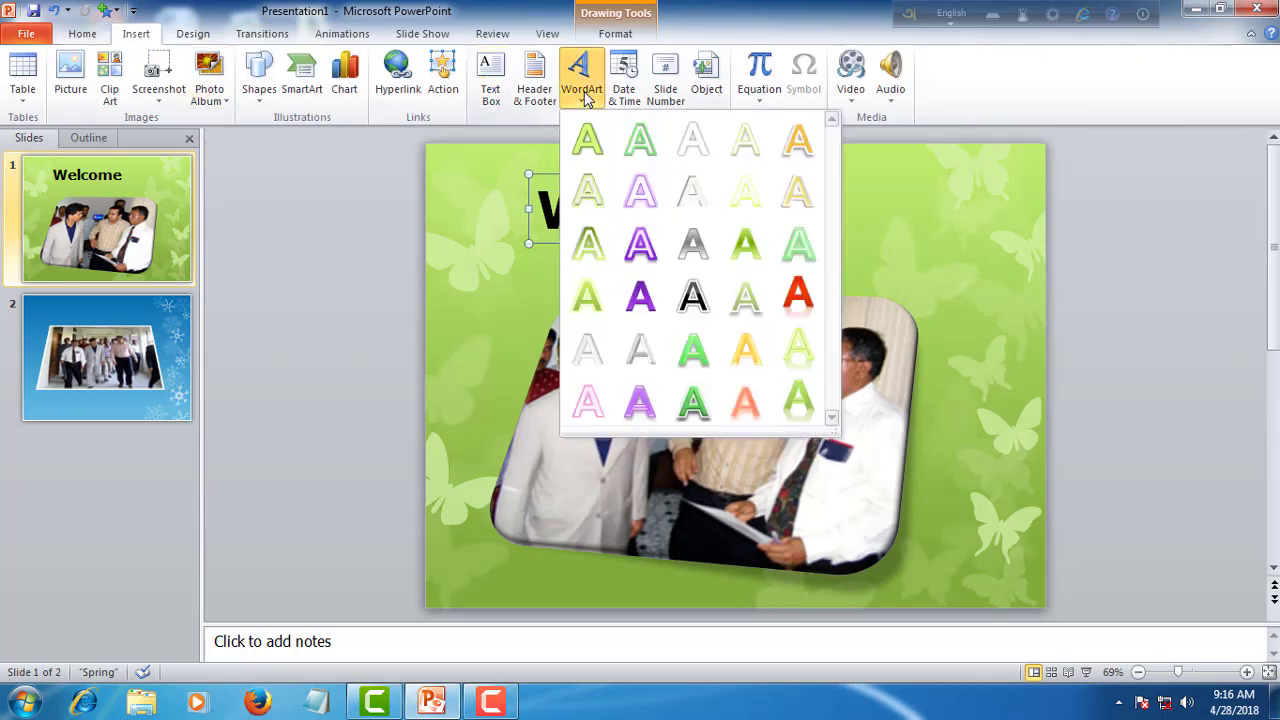
pyautogui.click(800, 292)
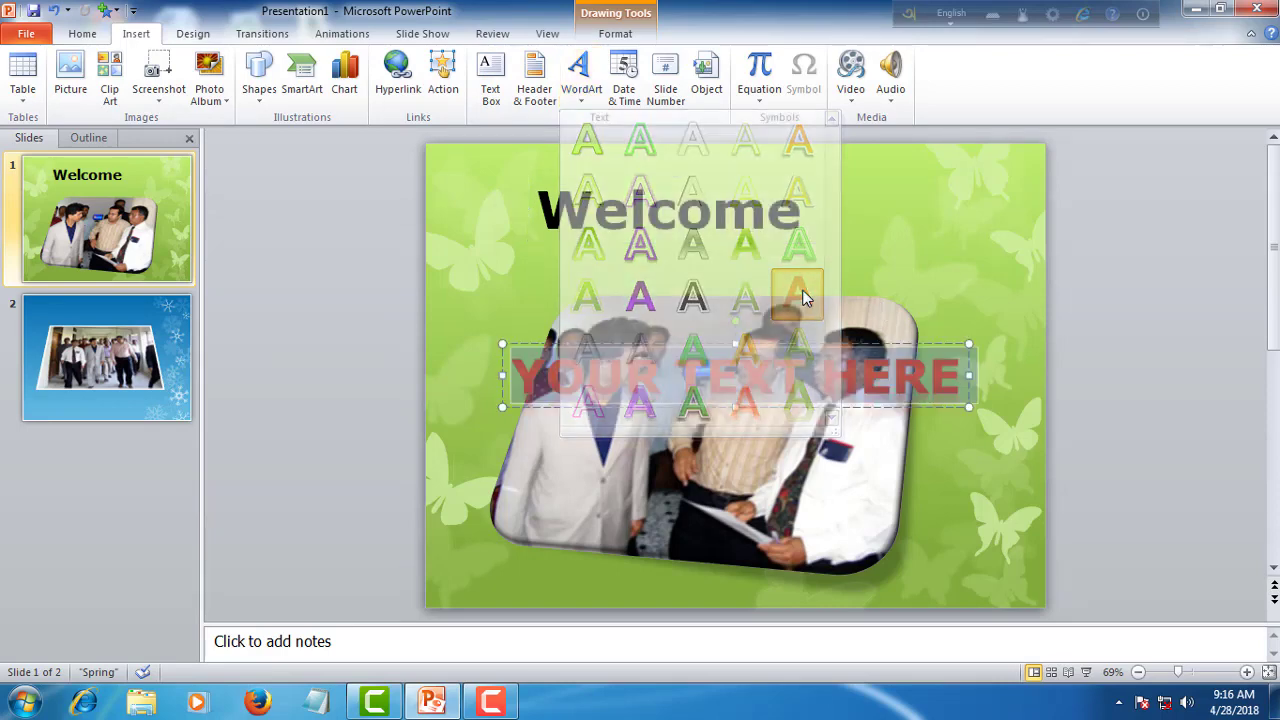
pyautogui.moveTo(857, 386); pyautogui.dragTo(873, 267)
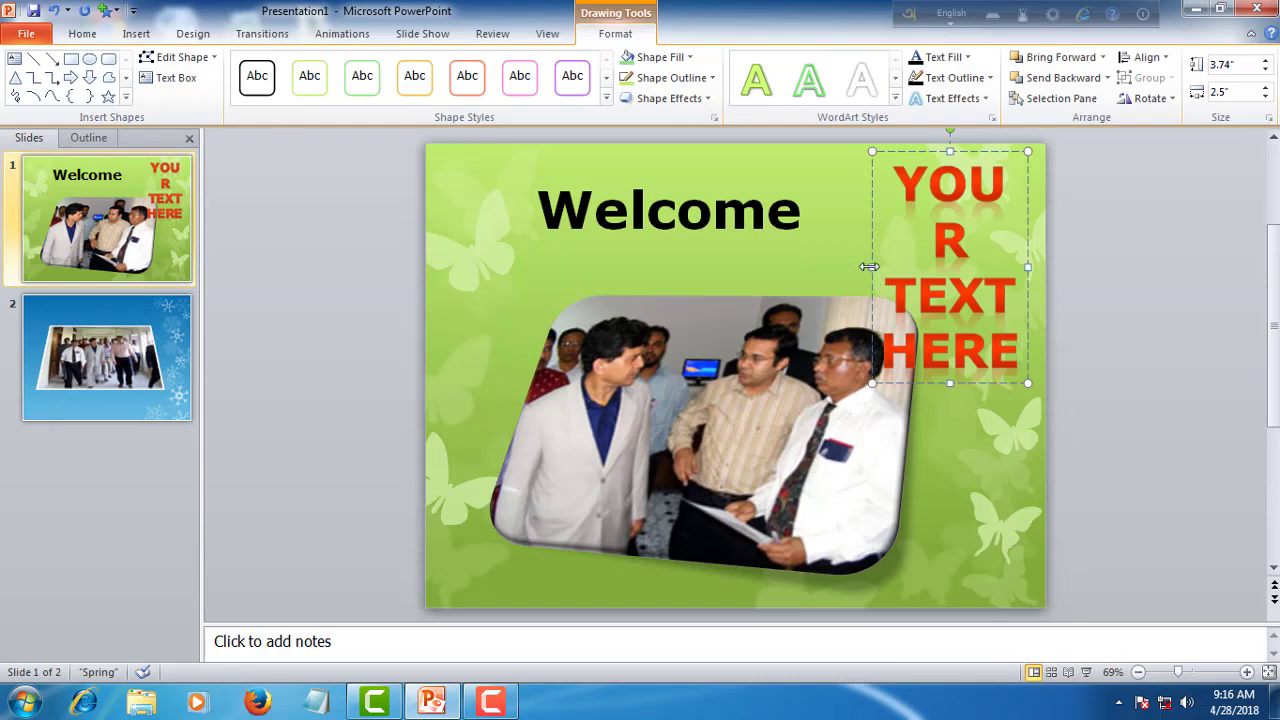
pyautogui.moveTo(872, 267); pyautogui.dragTo(701, 266)
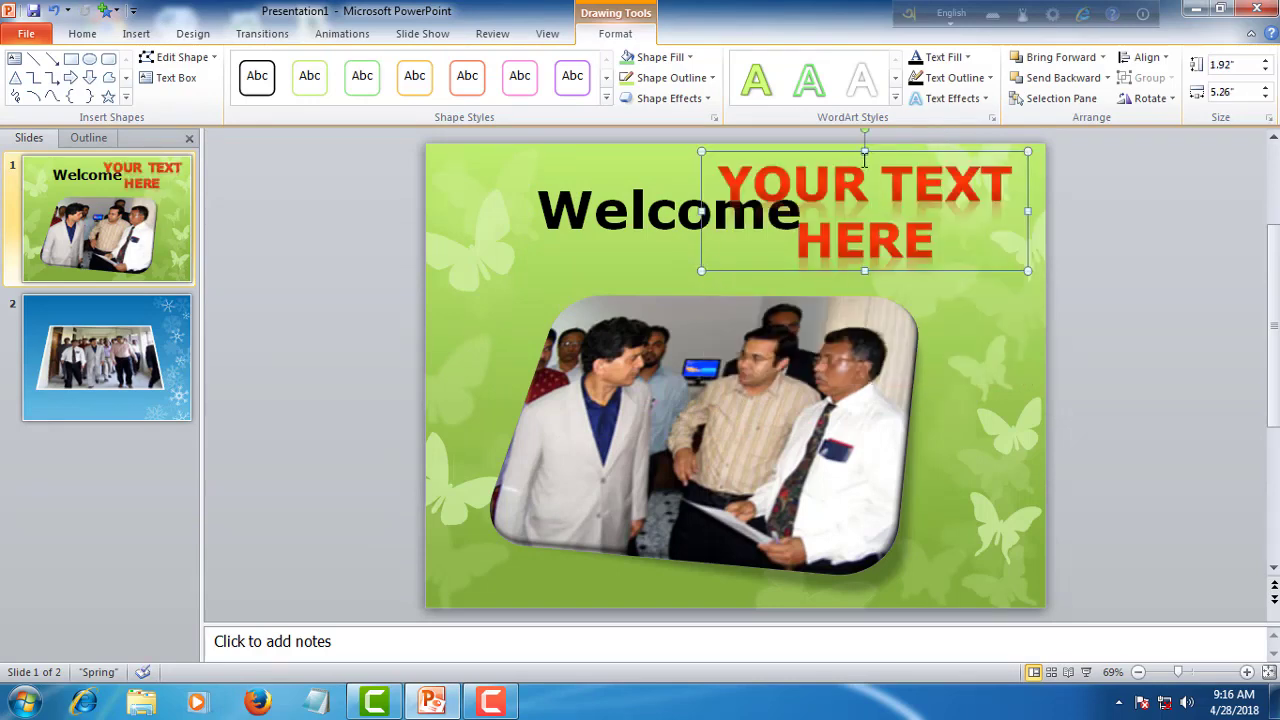
pyautogui.moveTo(901, 157); pyautogui.dragTo(901, 189)
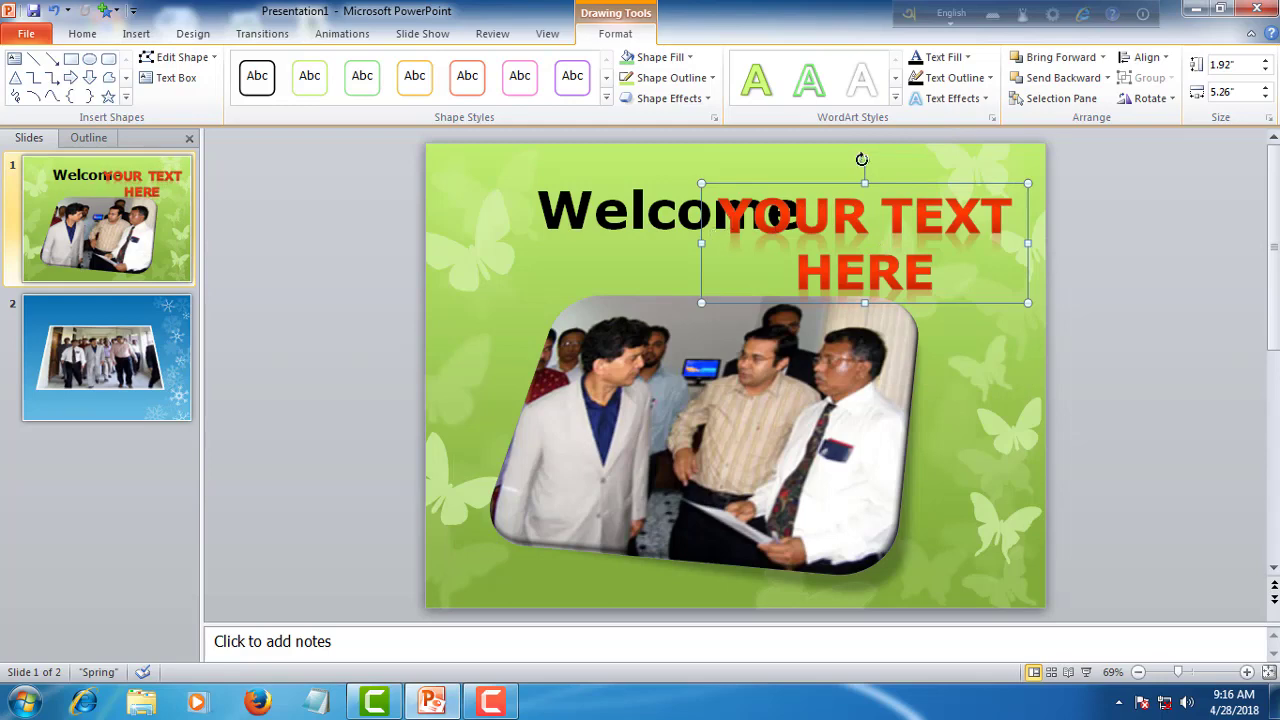
pyautogui.press('Delete')
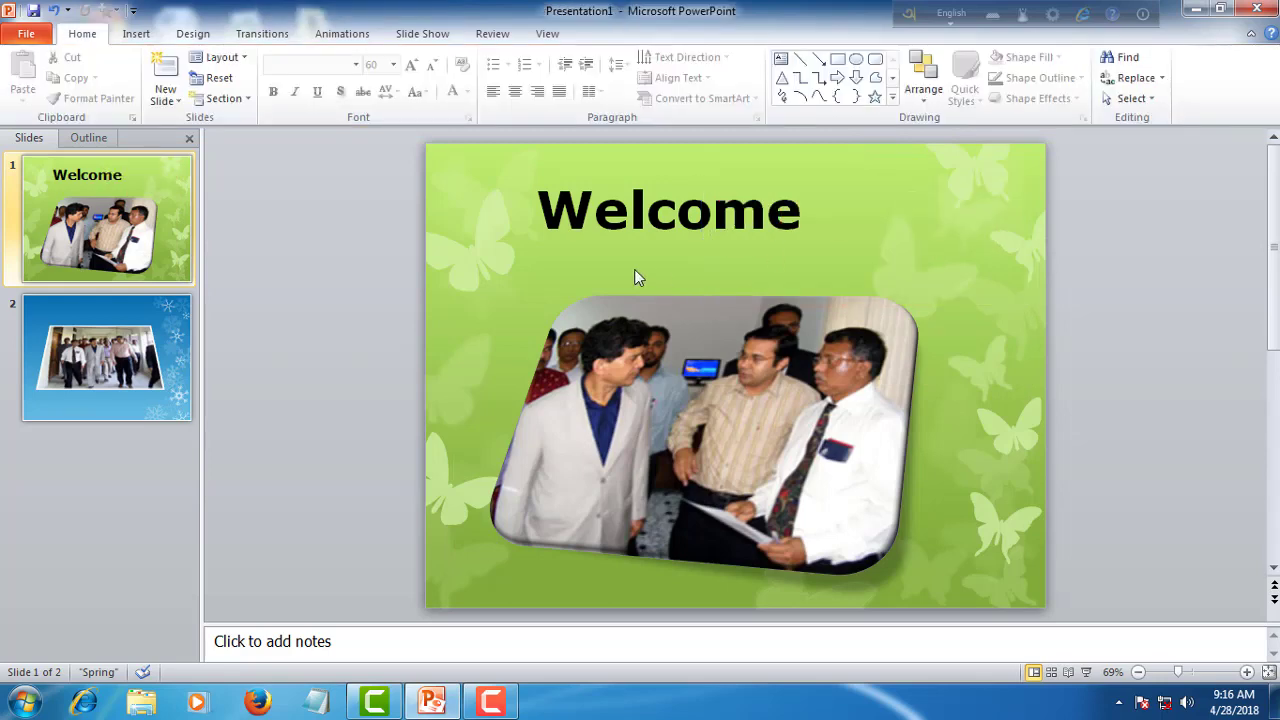
# Step: Nudge the Welcome title box slightly right and down on slide 1, then reselect it
pyautogui.click(629, 210)
pyautogui.moveTo(644, 175); pyautogui.dragTo(692, 180)
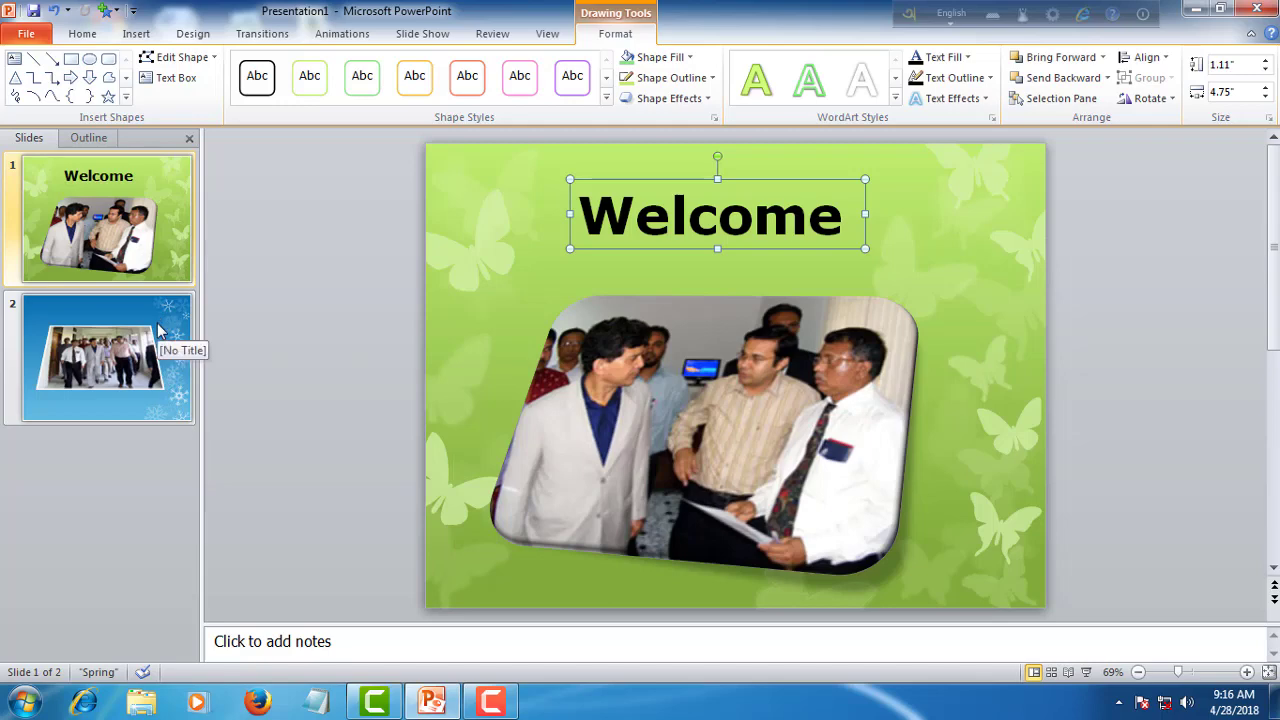
pyautogui.click(603, 280)
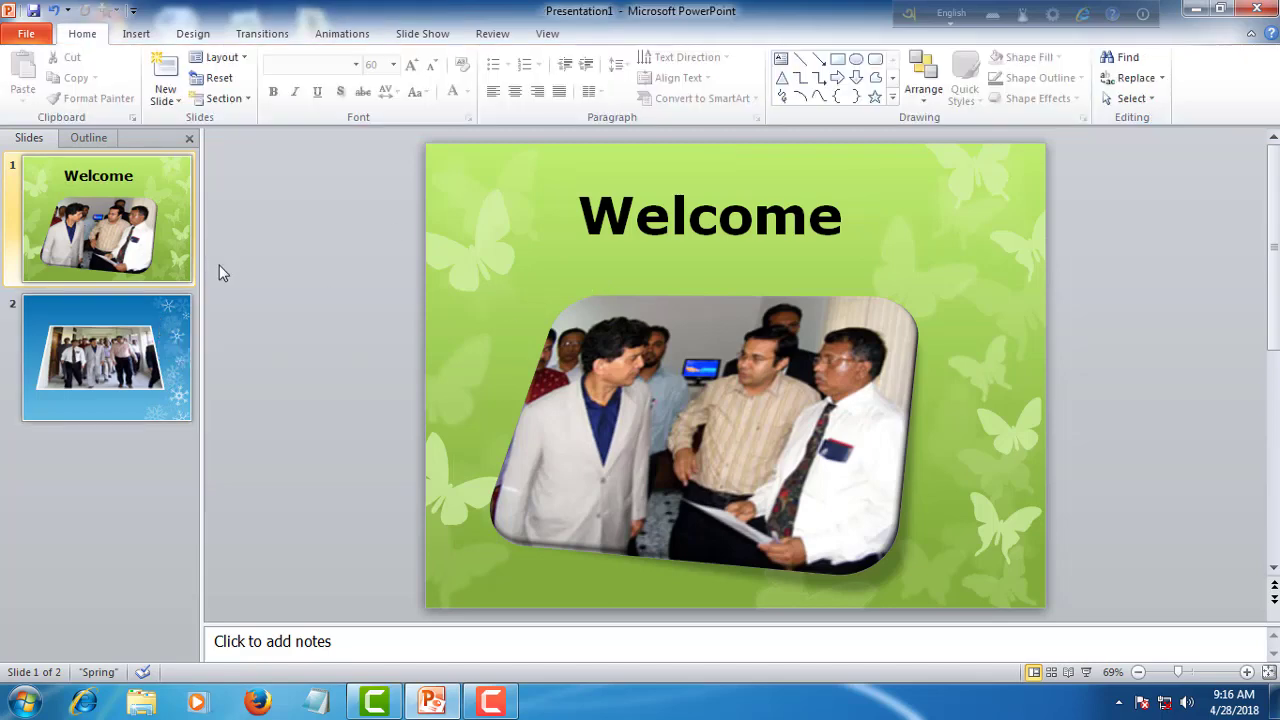
pyautogui.click(160, 360)
pyautogui.click(146, 272)
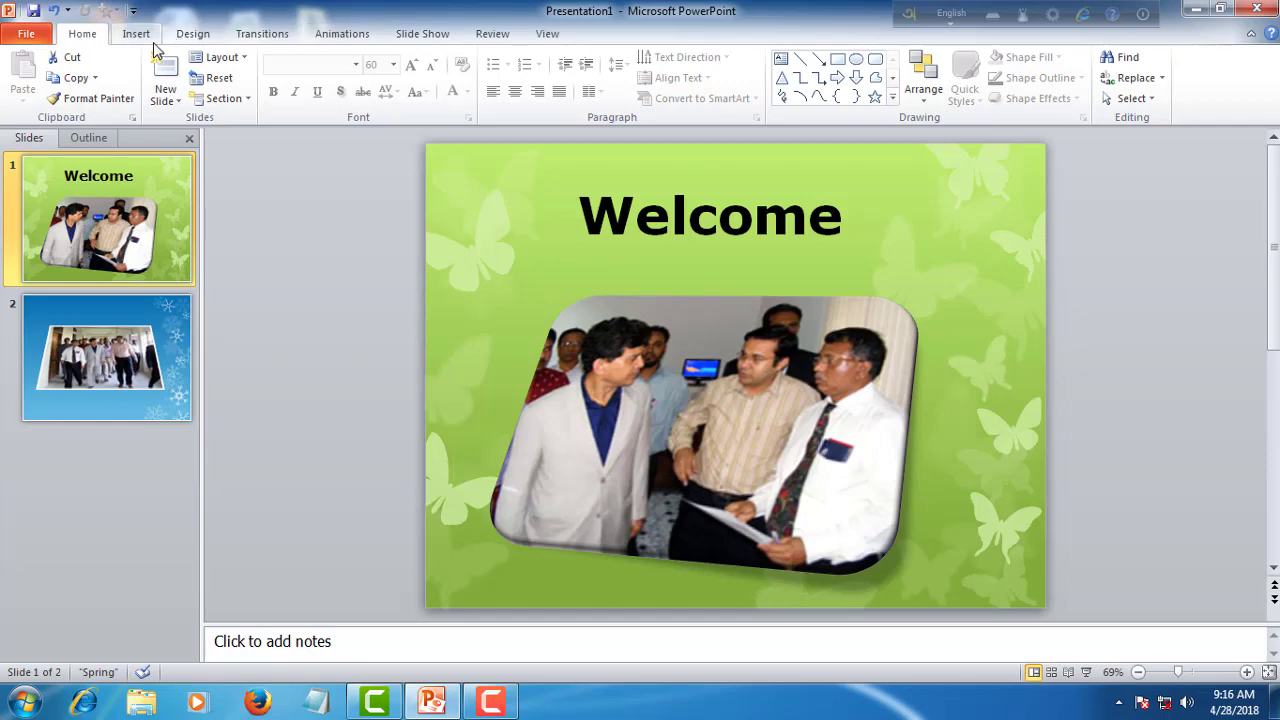
pyautogui.click(672, 225)
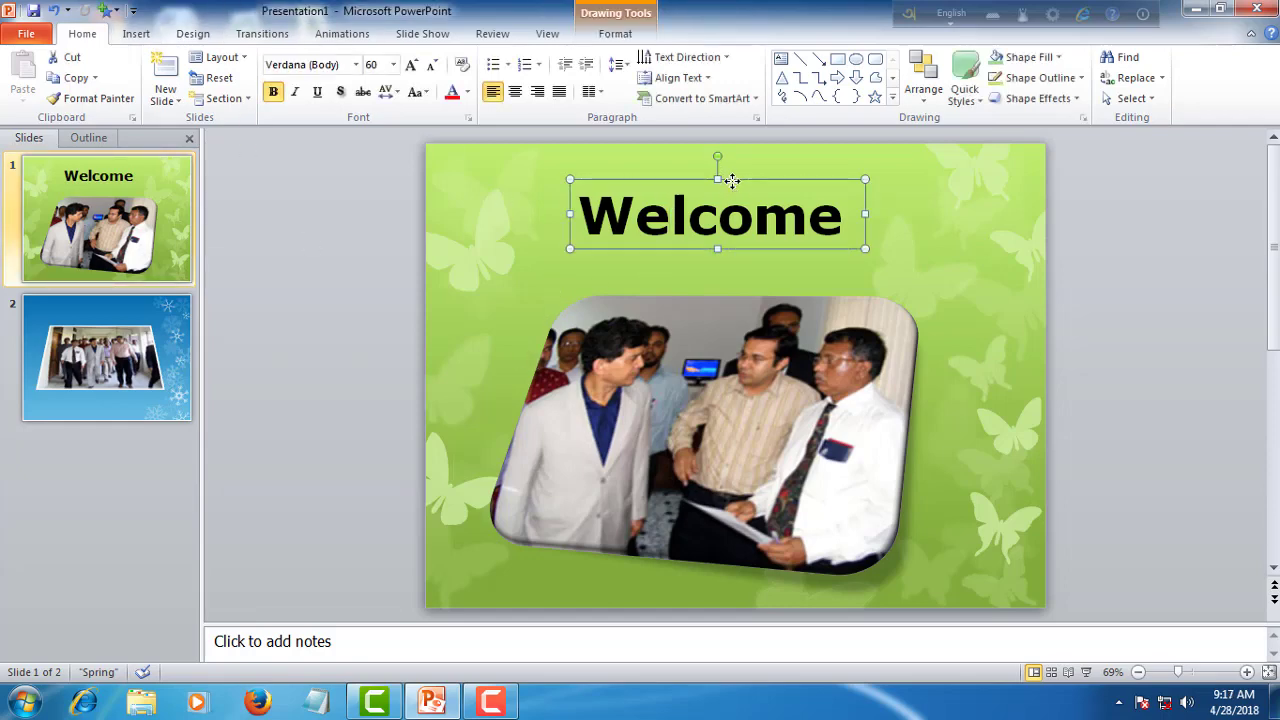
# Step: After previewing Box and Circle, give the Welcome title a Dissolve In entrance effect
pyautogui.click(342, 34)
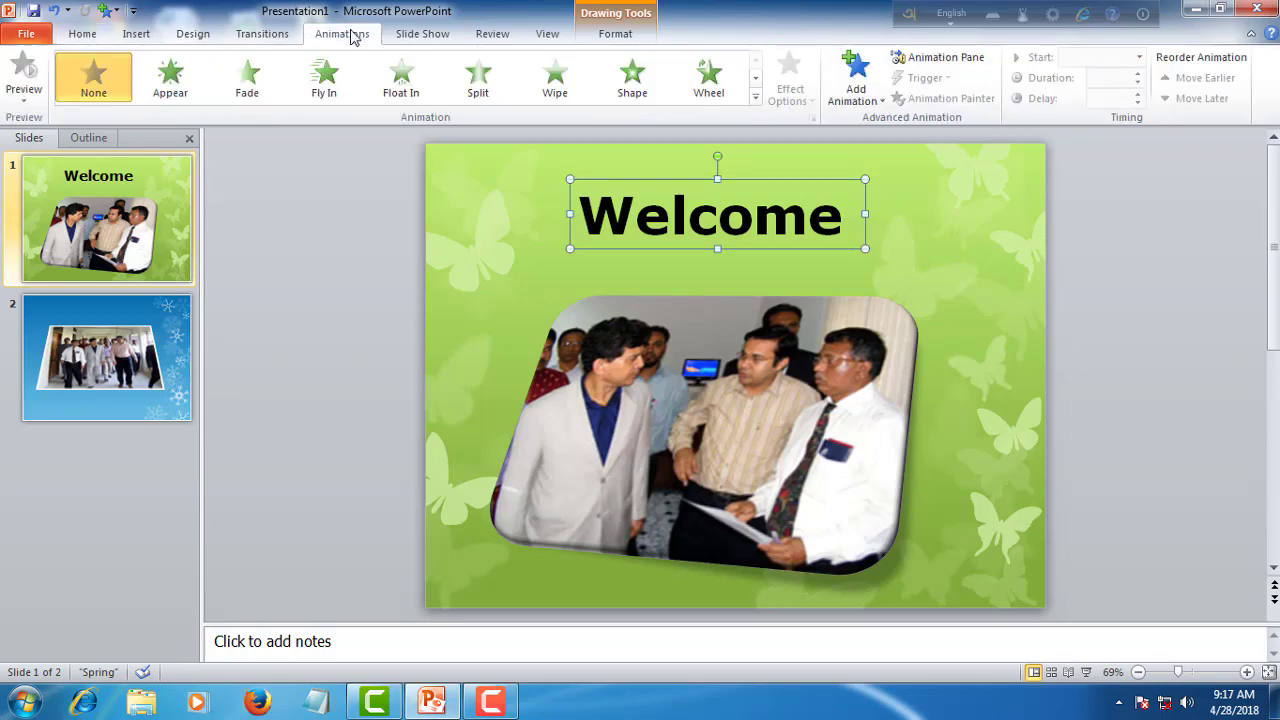
pyautogui.click(757, 100)
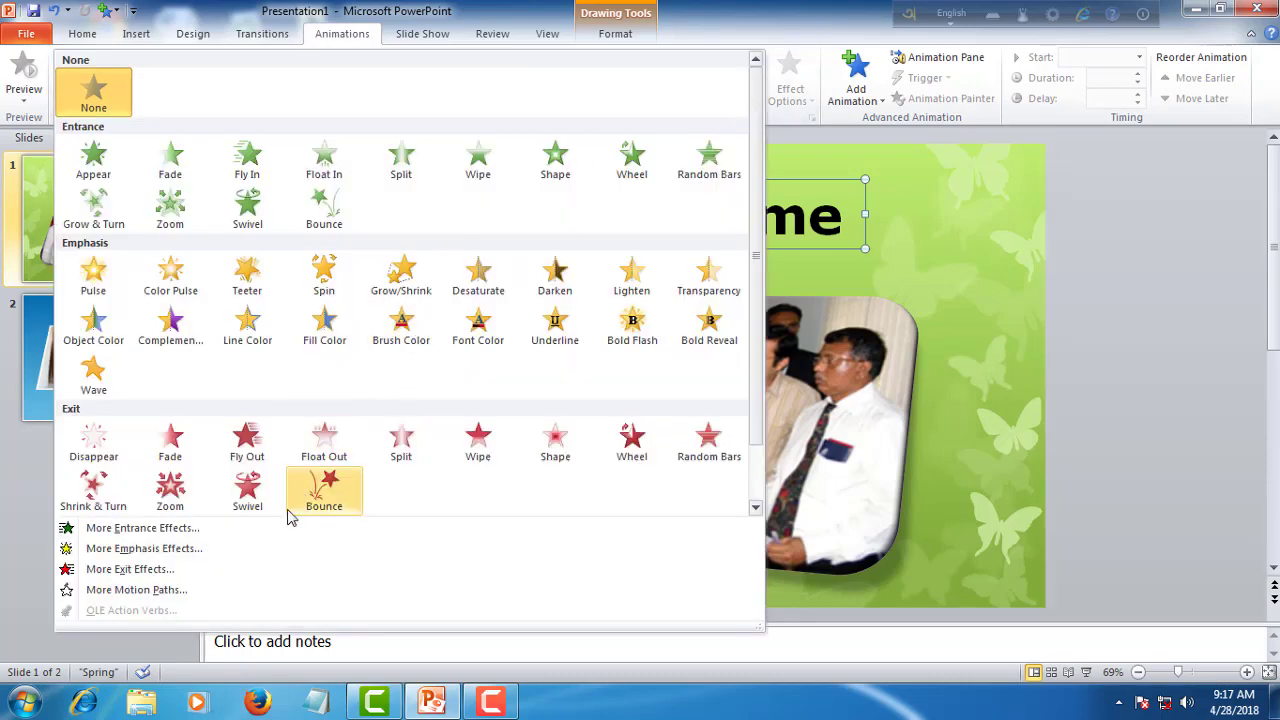
pyautogui.click(789, 49)
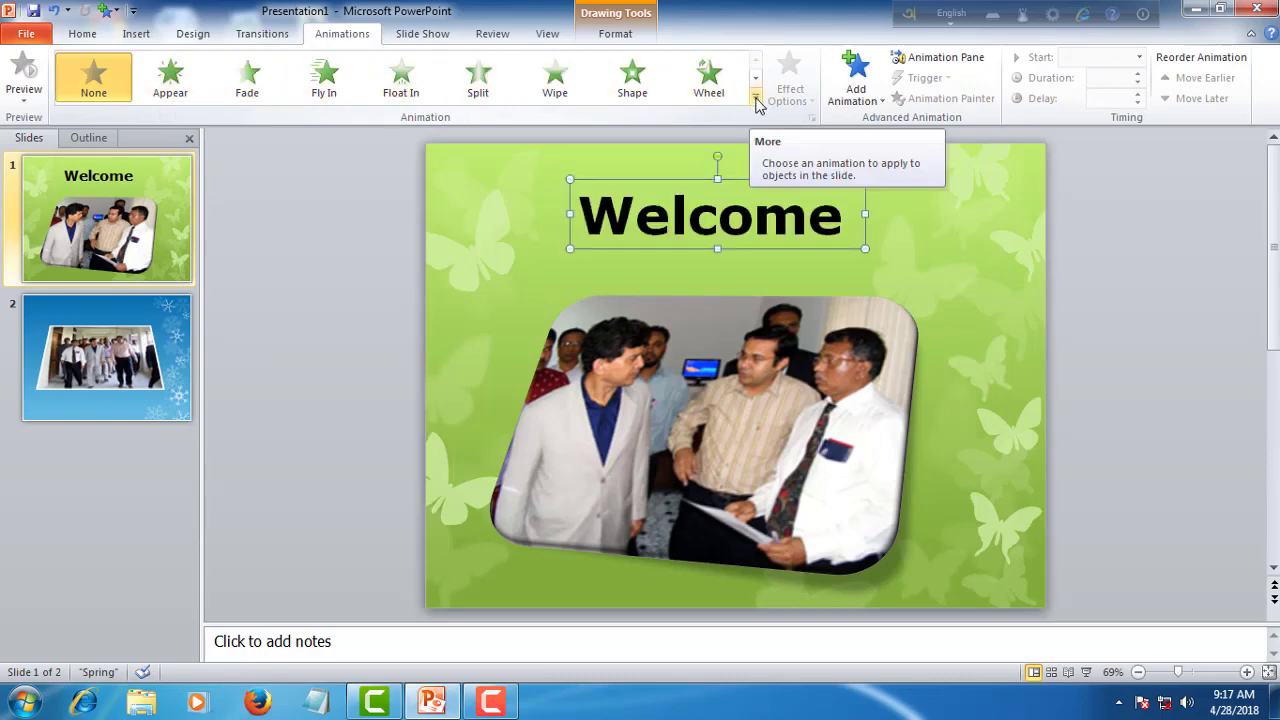
pyautogui.click(757, 104)
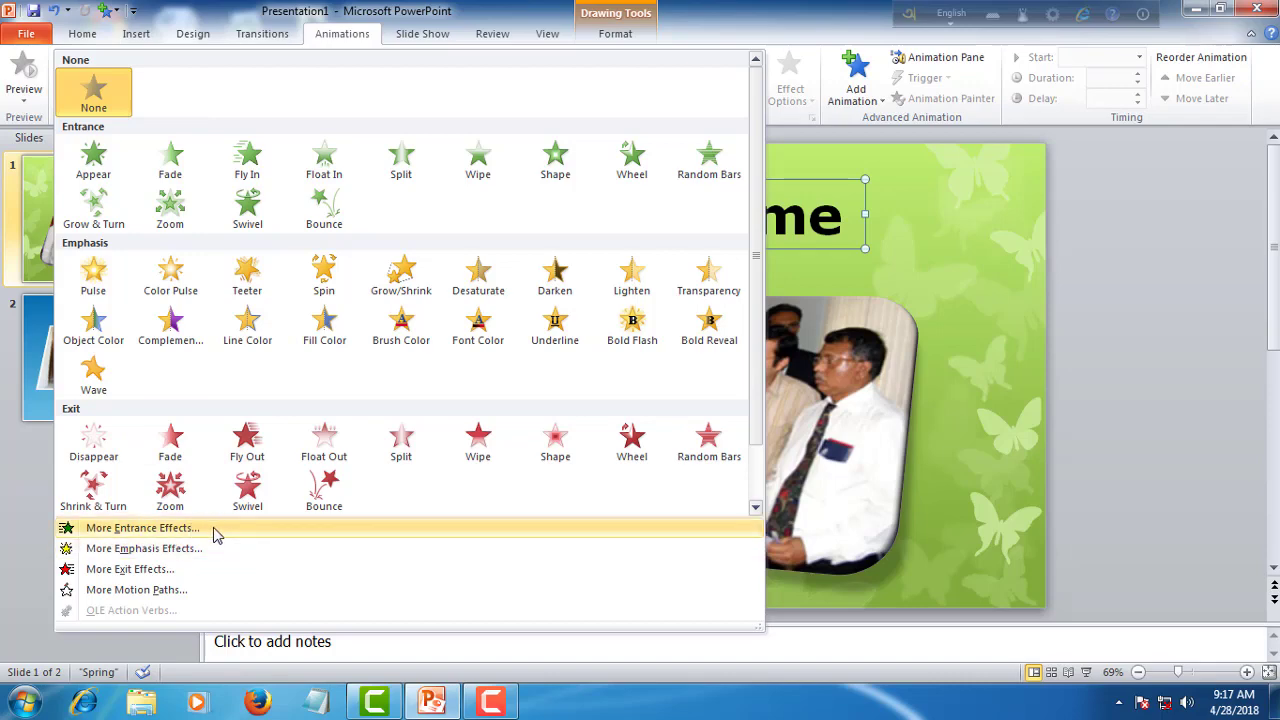
pyautogui.click(217, 535)
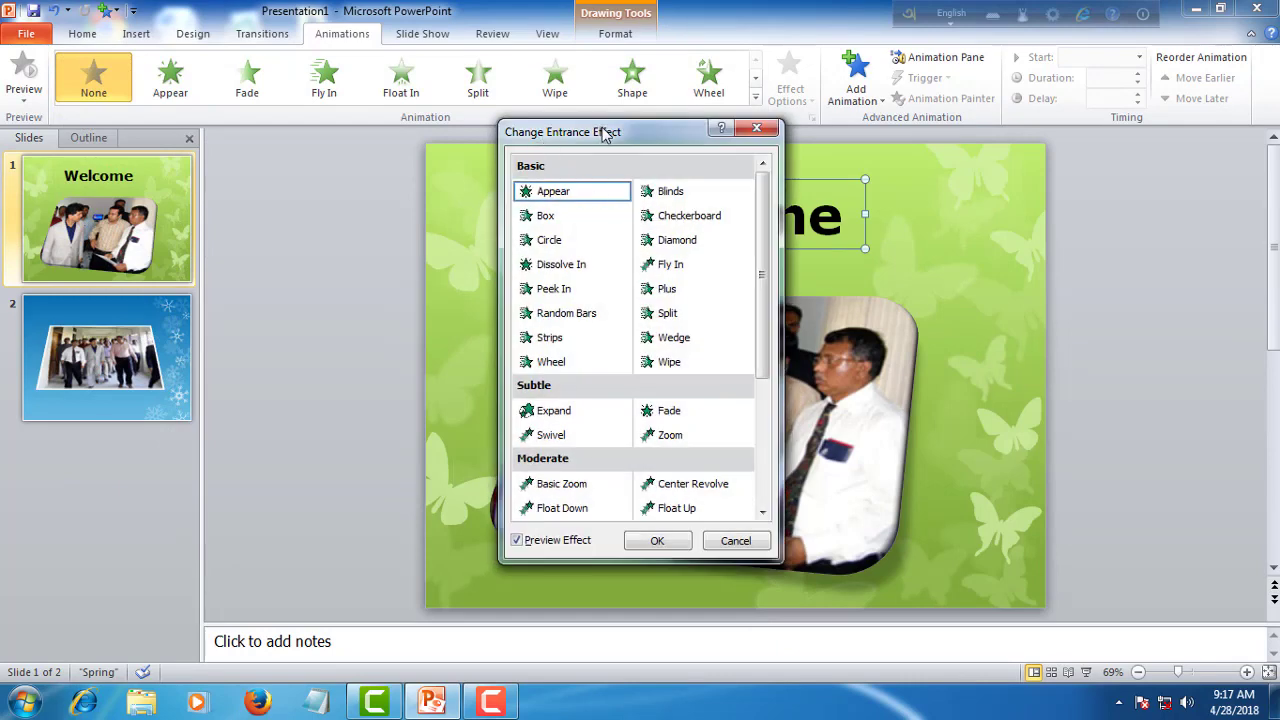
pyautogui.moveTo(605, 135); pyautogui.dragTo(1104, 104)
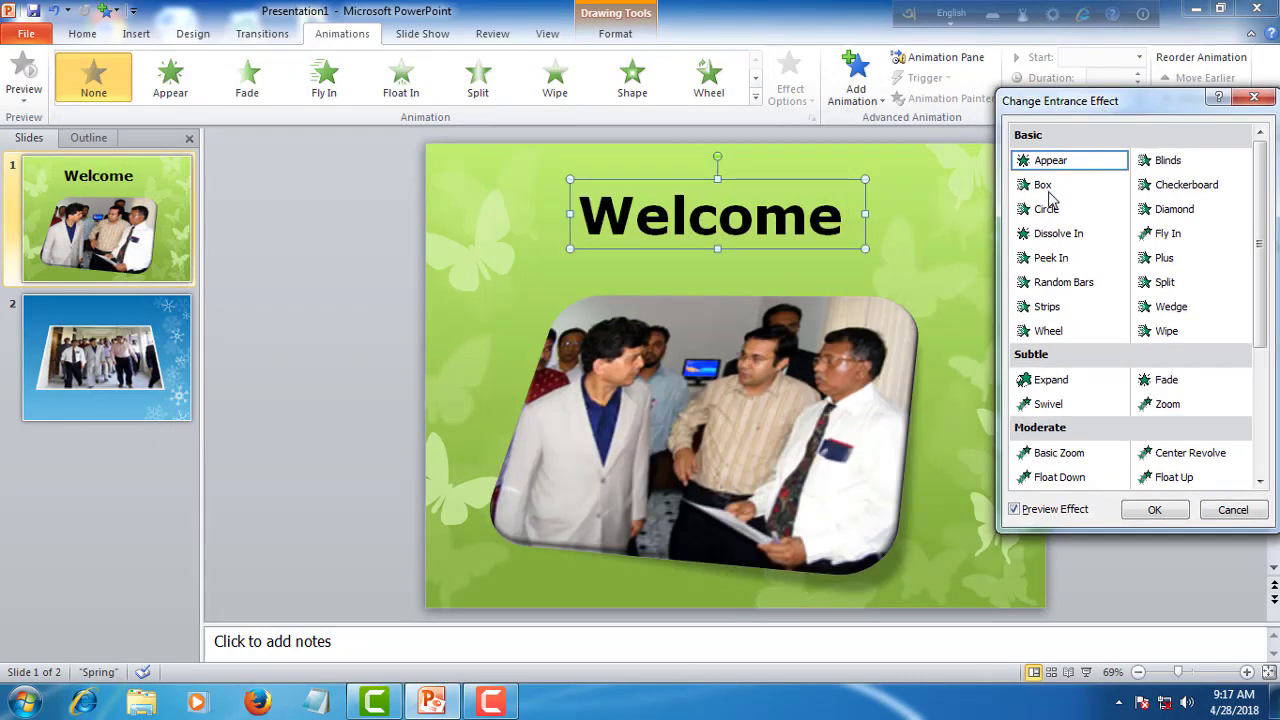
pyautogui.click(1044, 192)
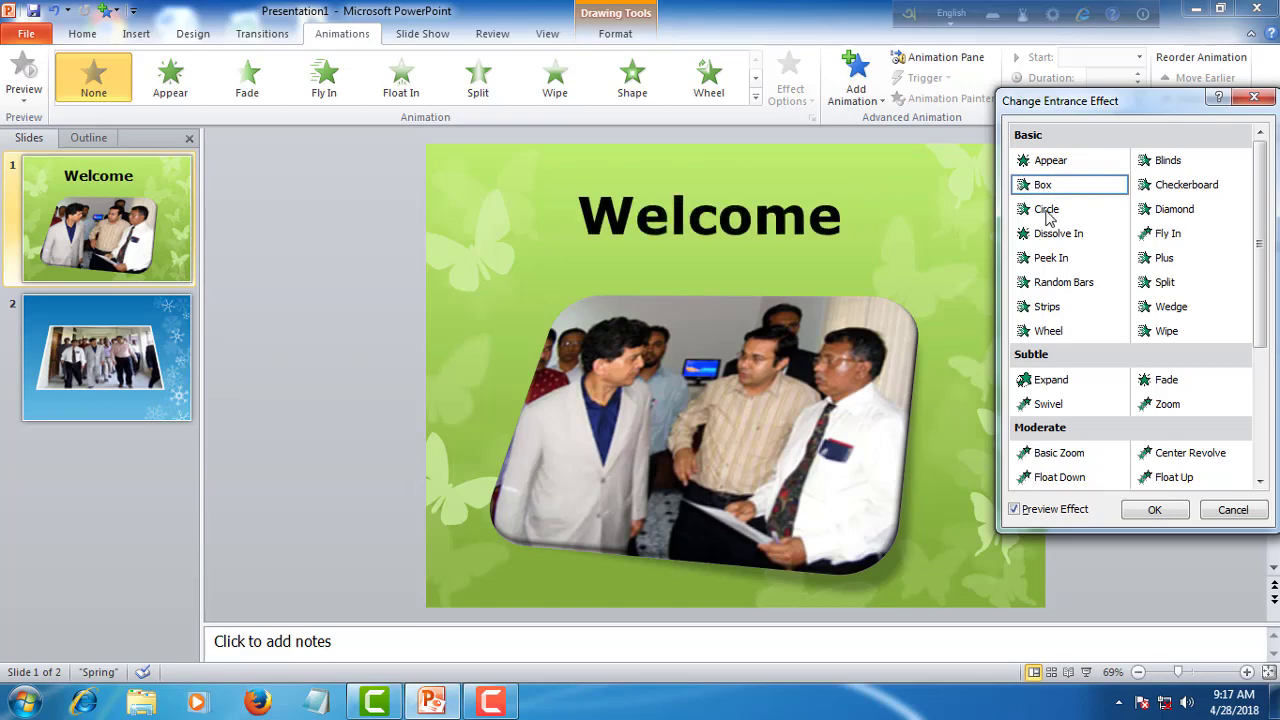
pyautogui.click(1047, 212)
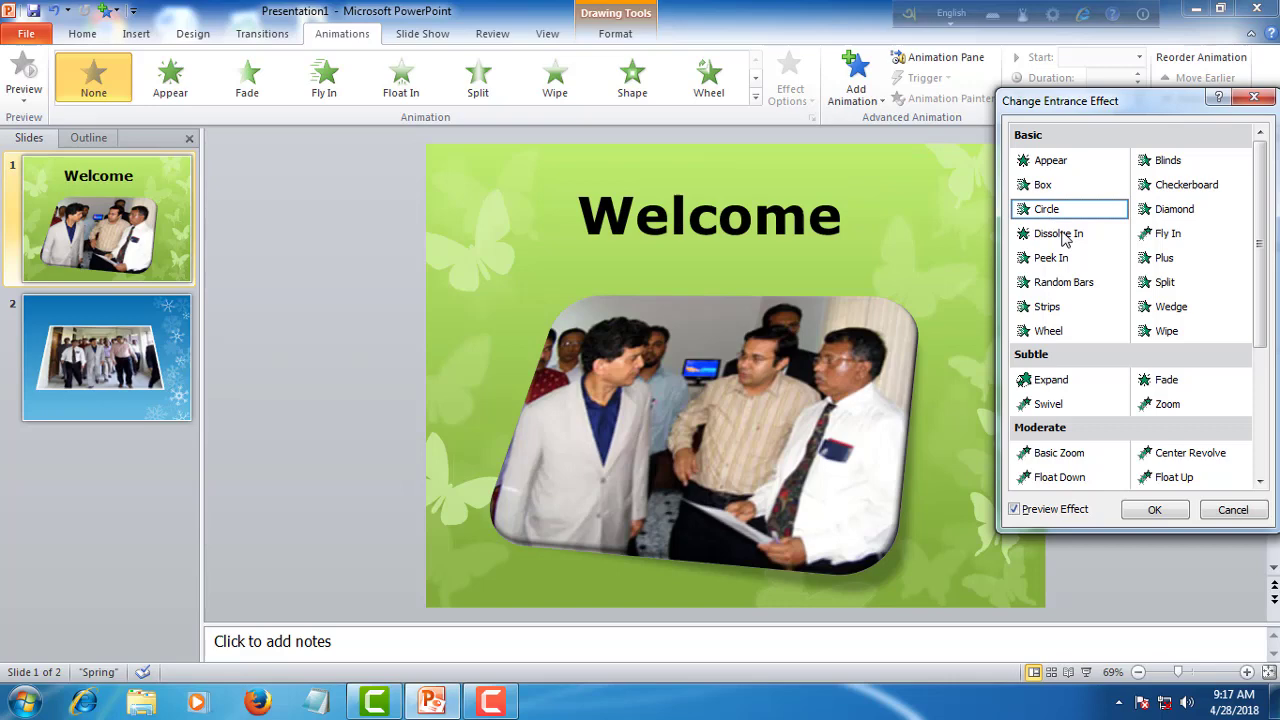
pyautogui.click(1065, 238)
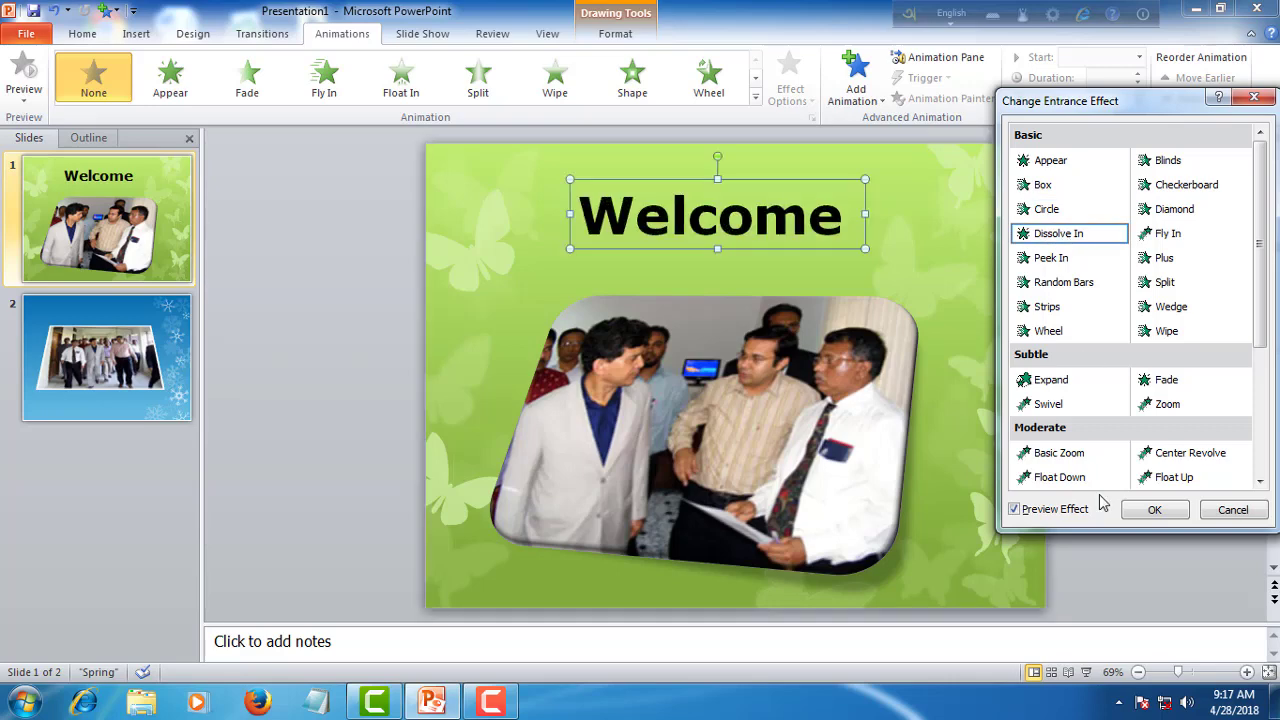
pyautogui.click(1152, 511)
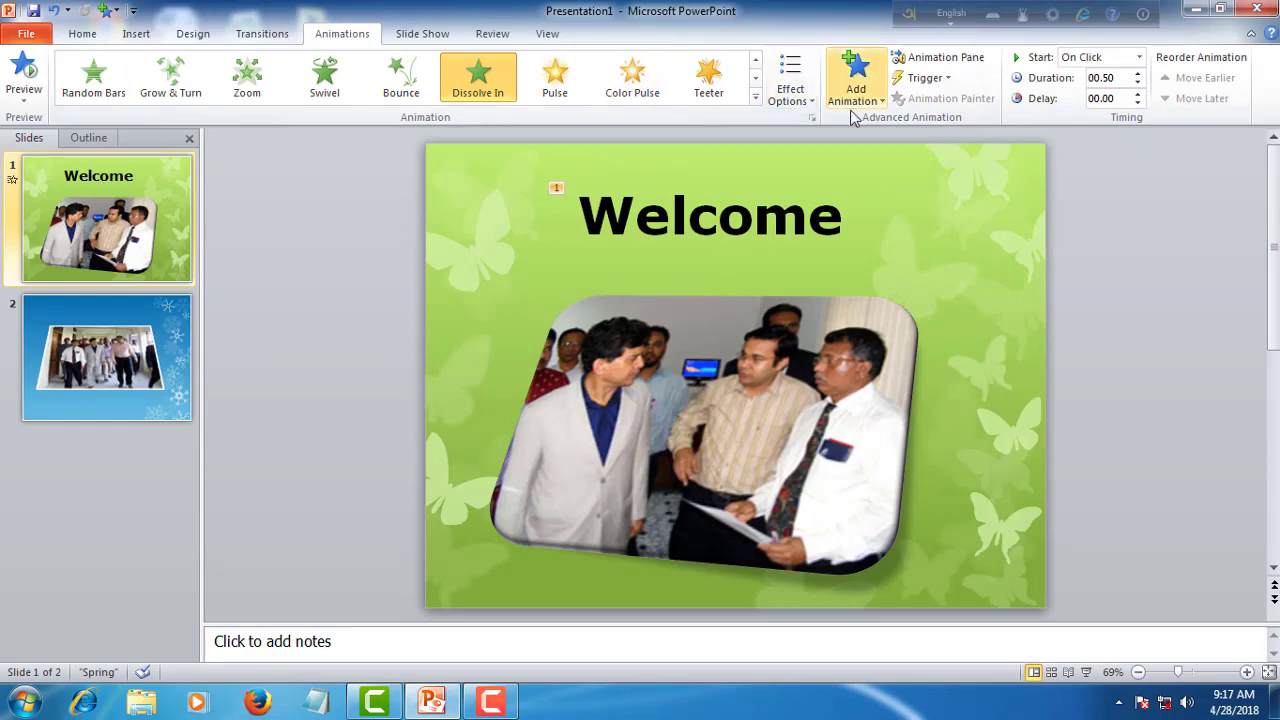
# Step: Show the Animation Pane and select the TextBox 4 Dissolve In entry
pyautogui.click(775, 352)
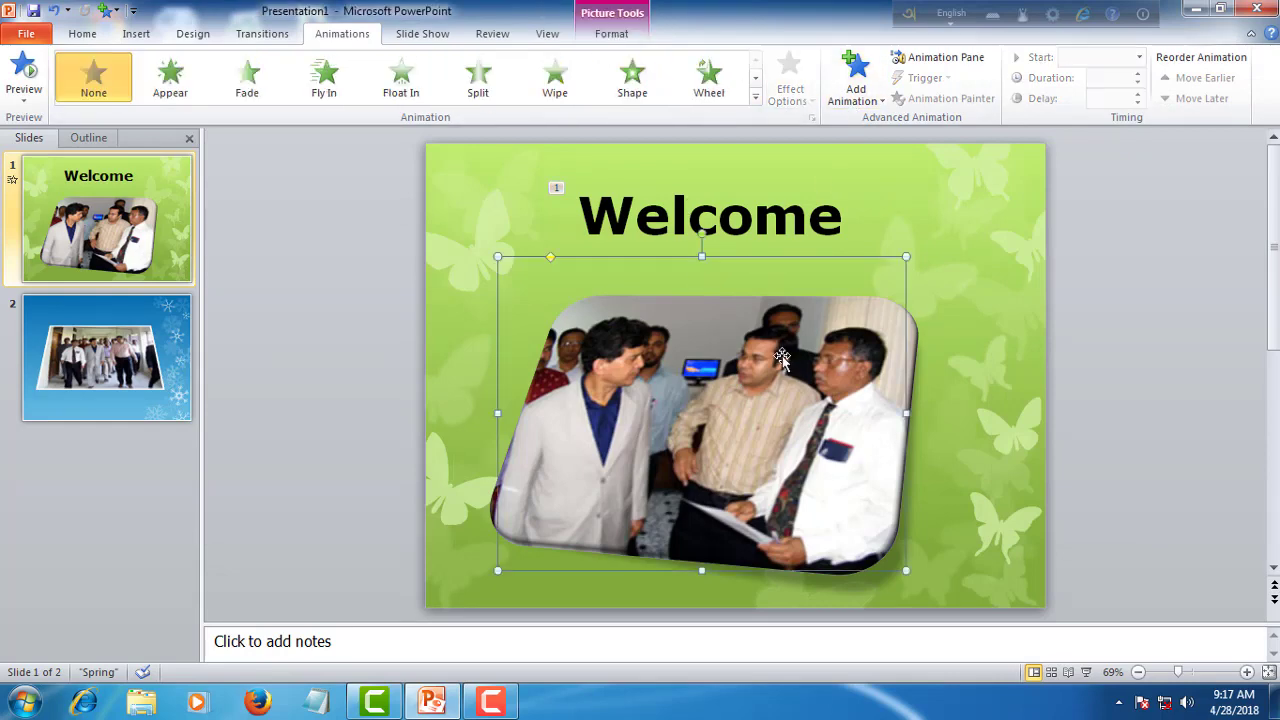
pyautogui.click(960, 62)
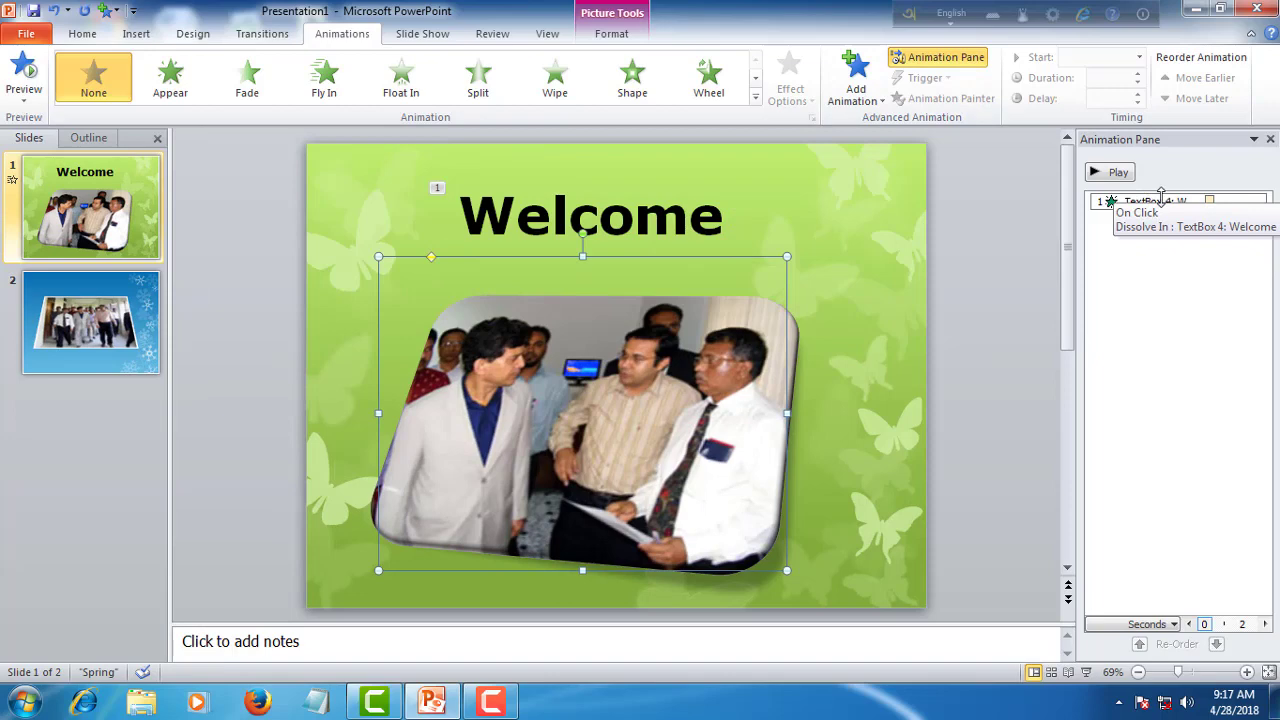
pyautogui.click(1158, 201)
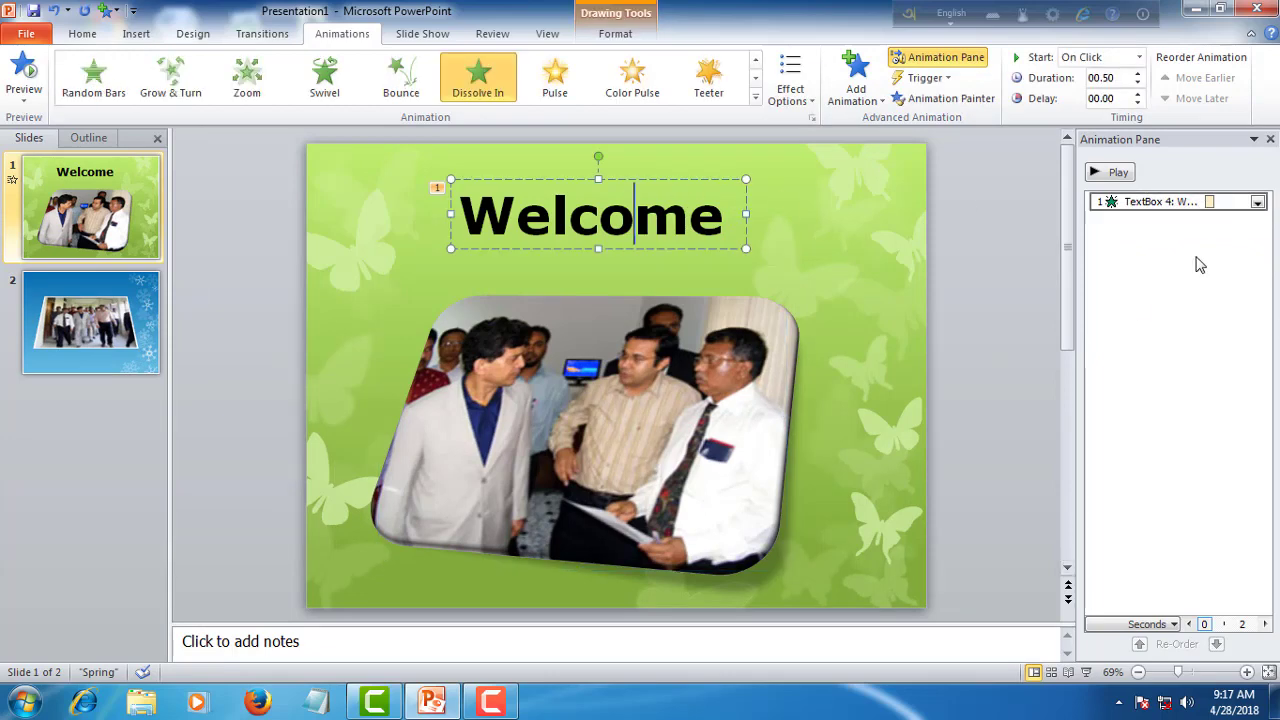
# Step: Shrink the slide 1 photo slightly and give it a Basic Zoom entrance, then move to slide 2
pyautogui.click(606, 397)
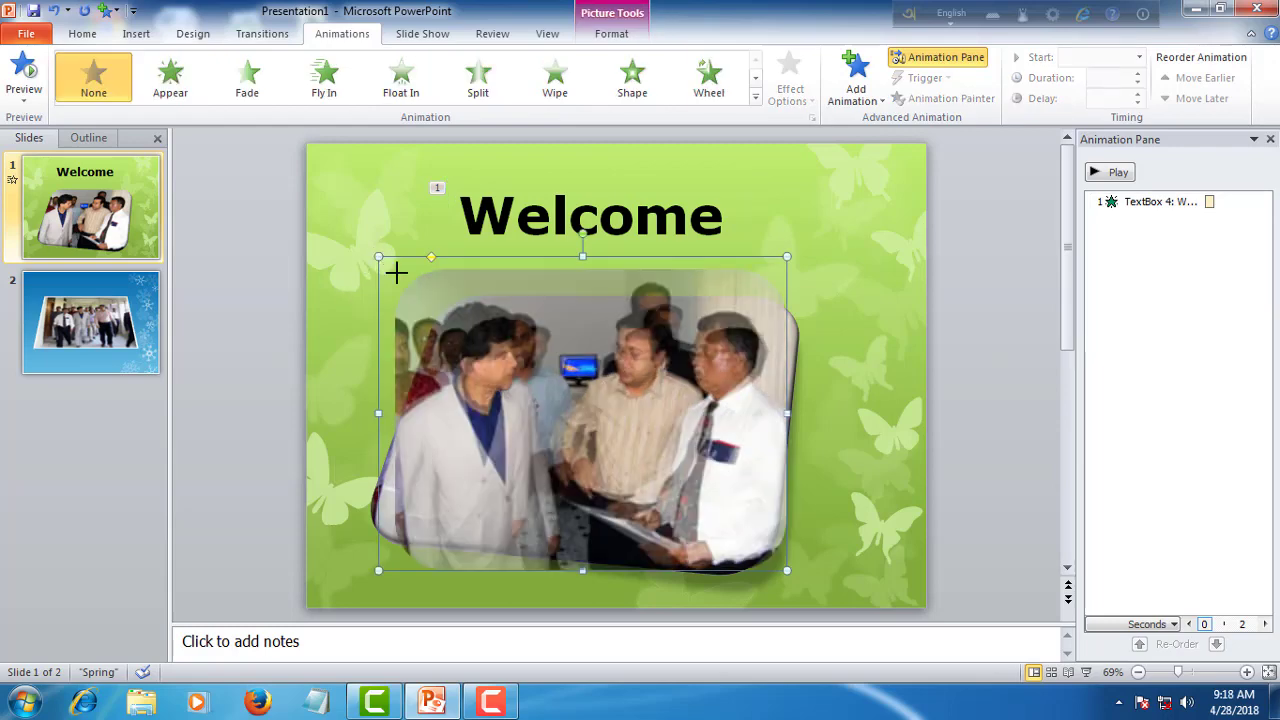
pyautogui.moveTo(377, 257); pyautogui.dragTo(394, 268)
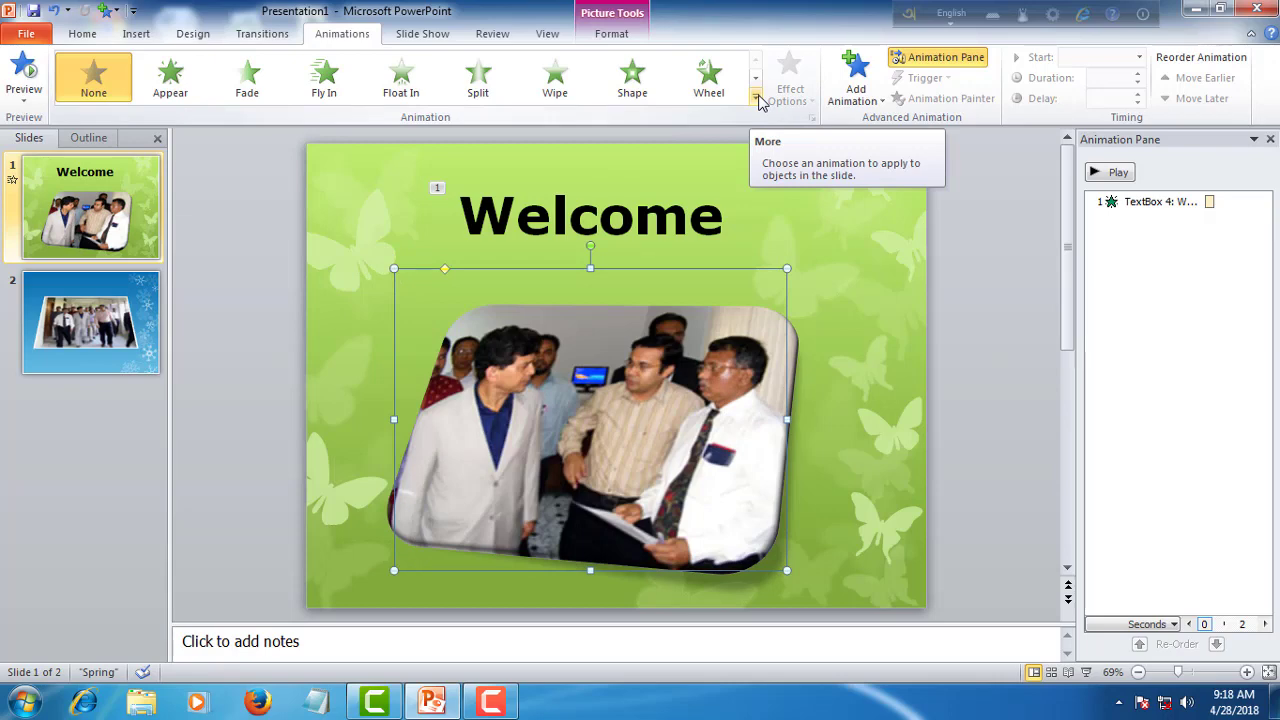
pyautogui.click(757, 101)
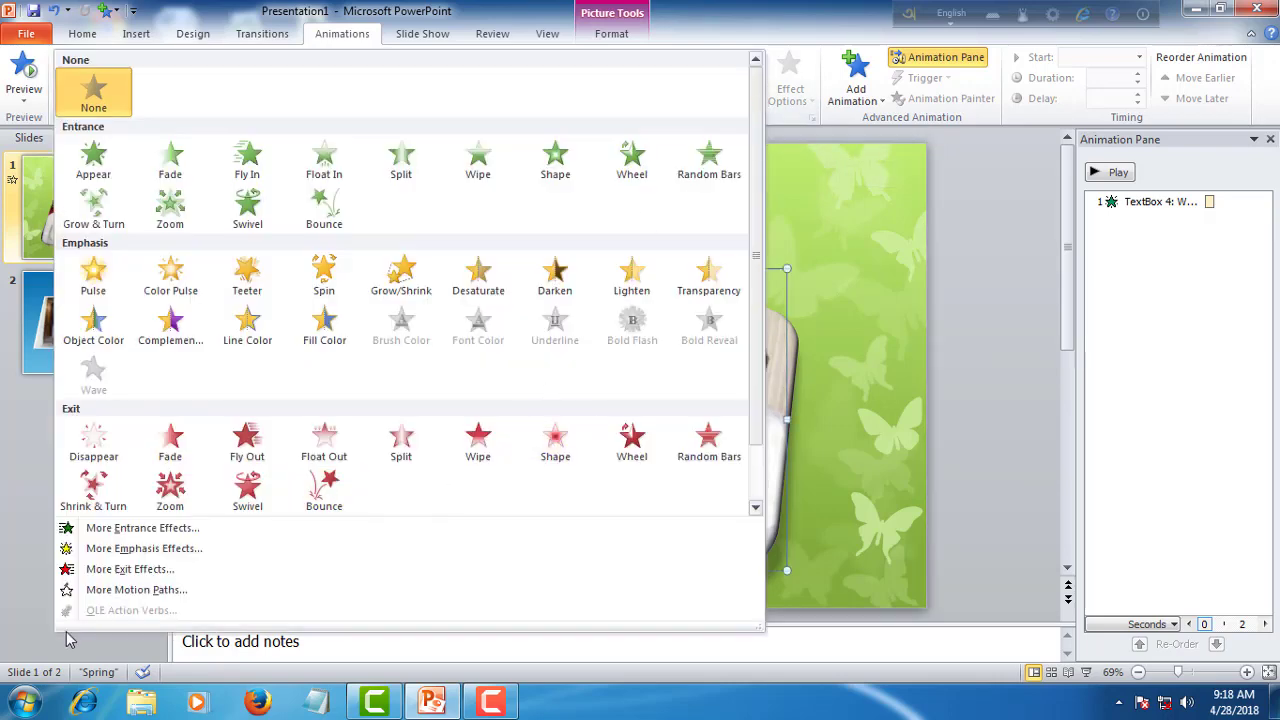
pyautogui.click(126, 529)
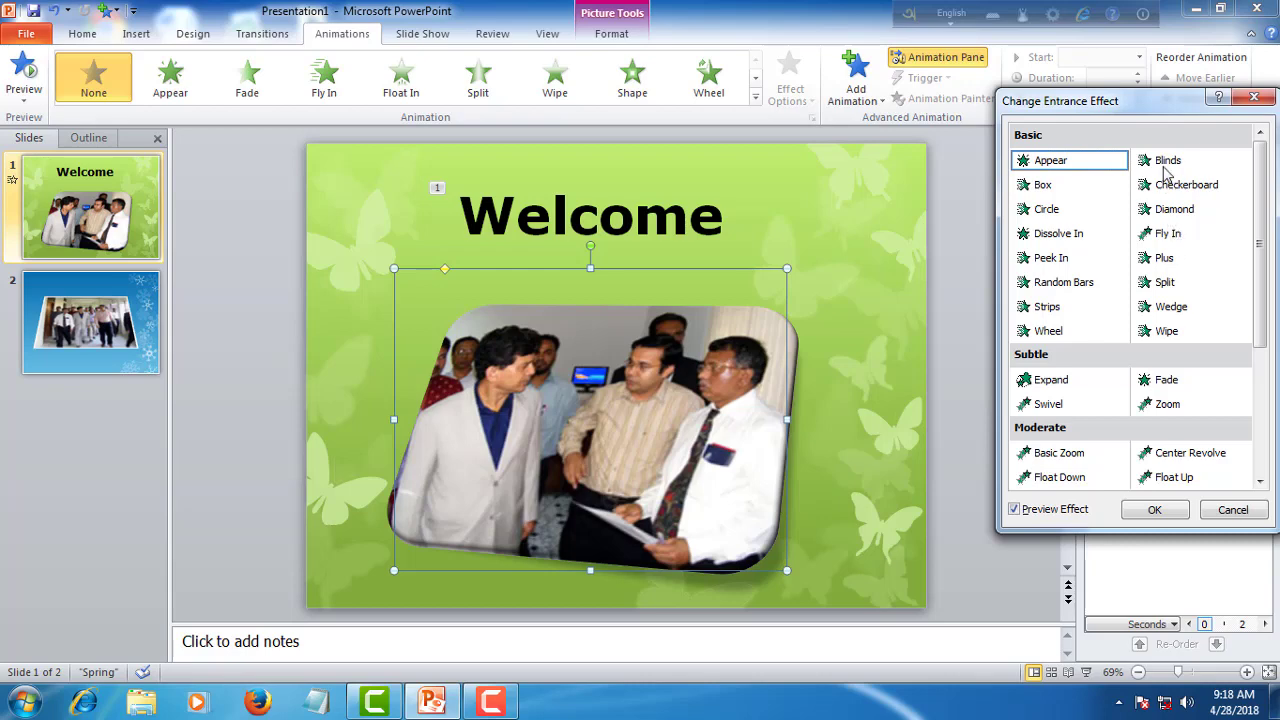
pyautogui.click(1165, 168)
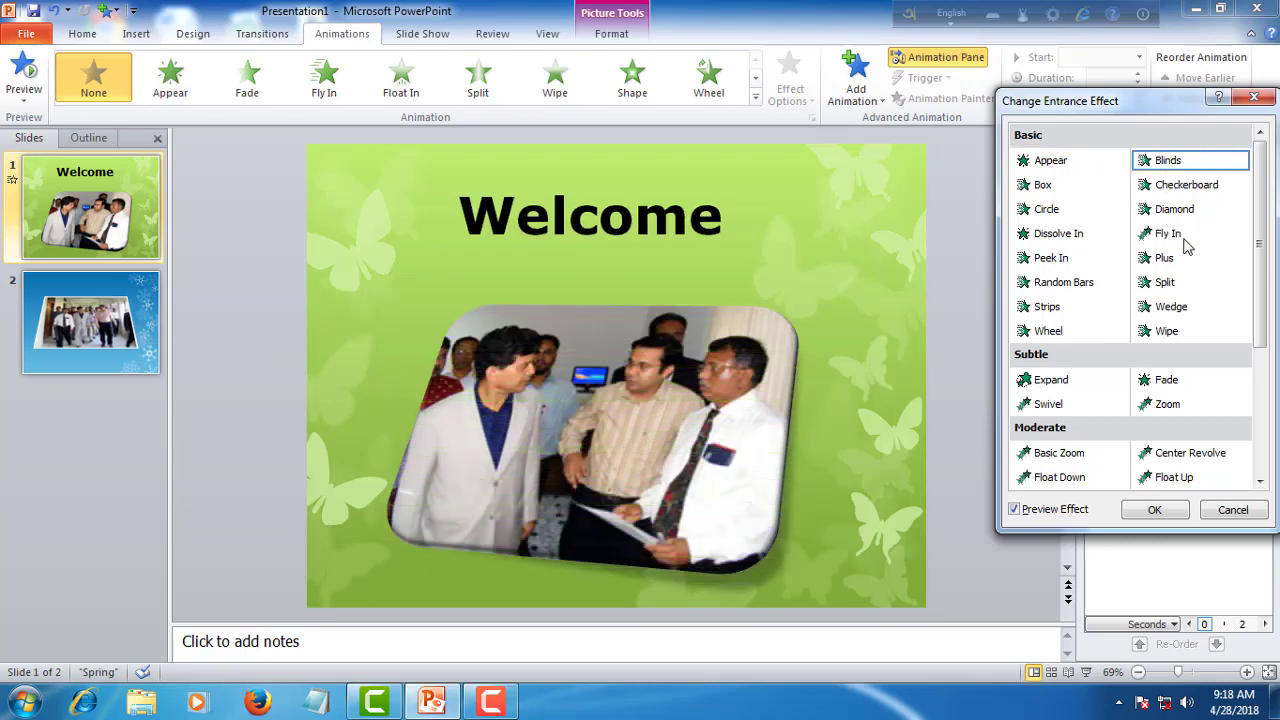
pyautogui.click(1077, 458)
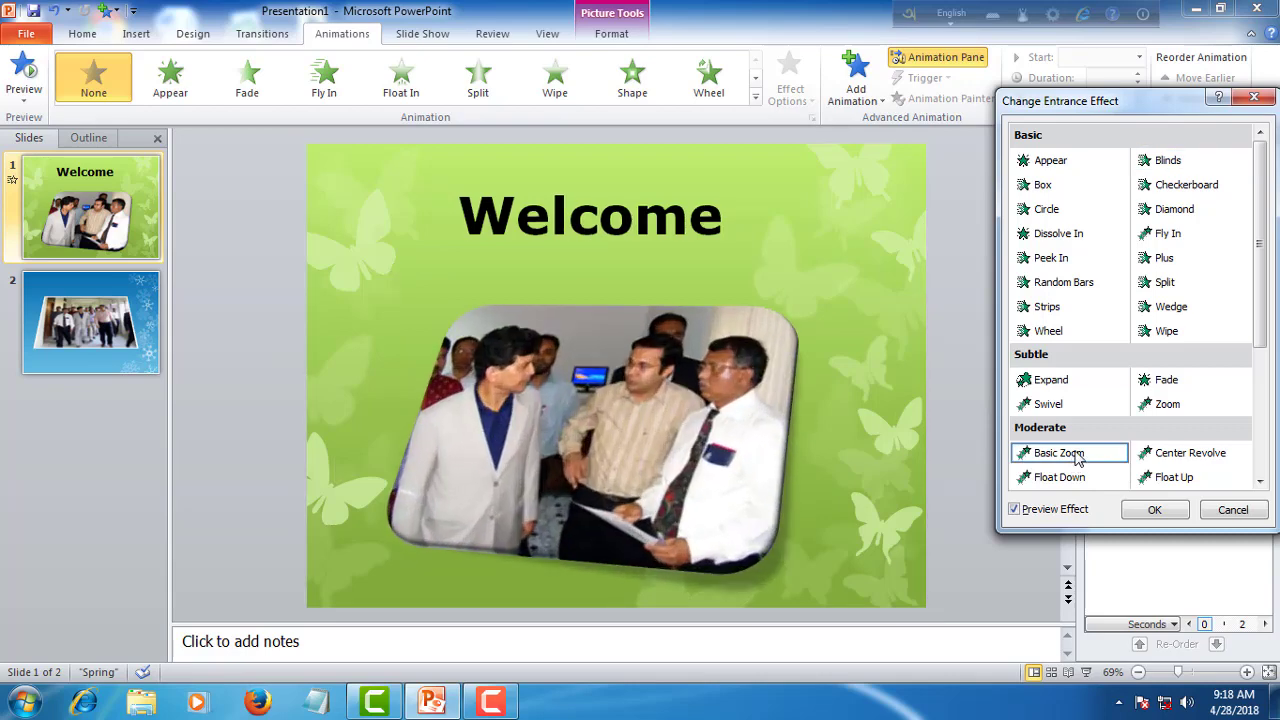
pyautogui.click(1152, 510)
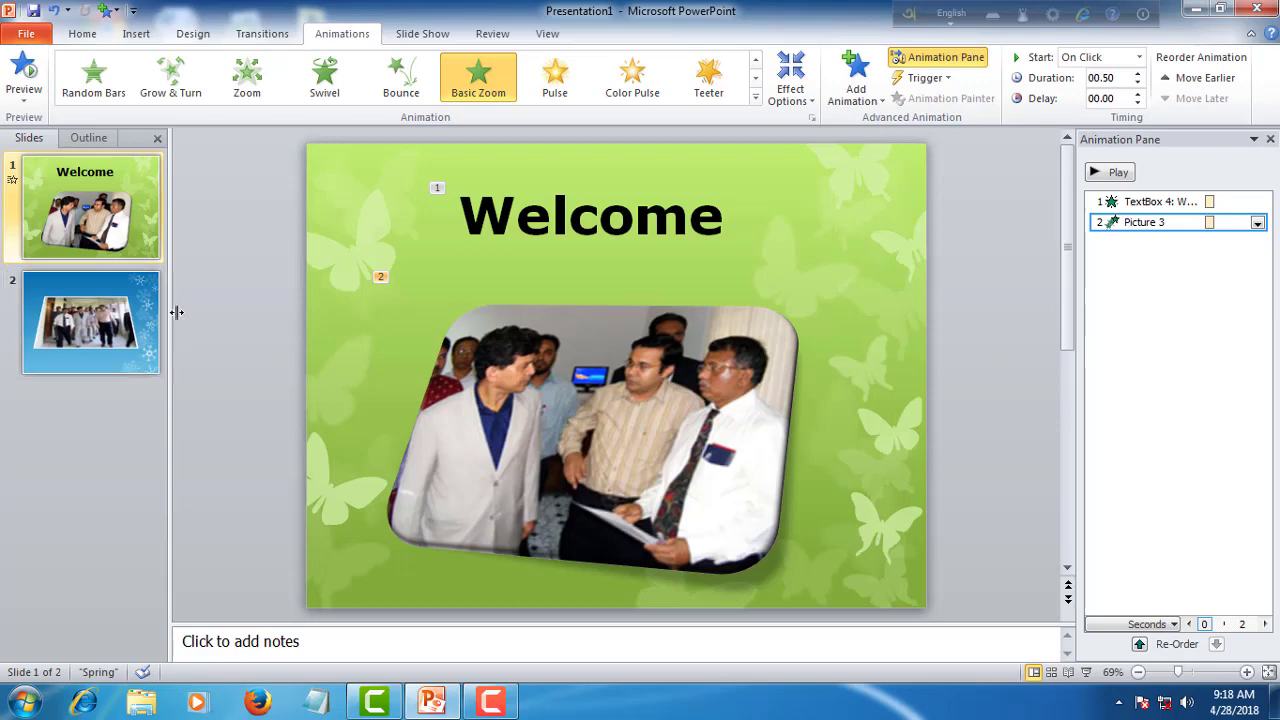
pyautogui.click(100, 335)
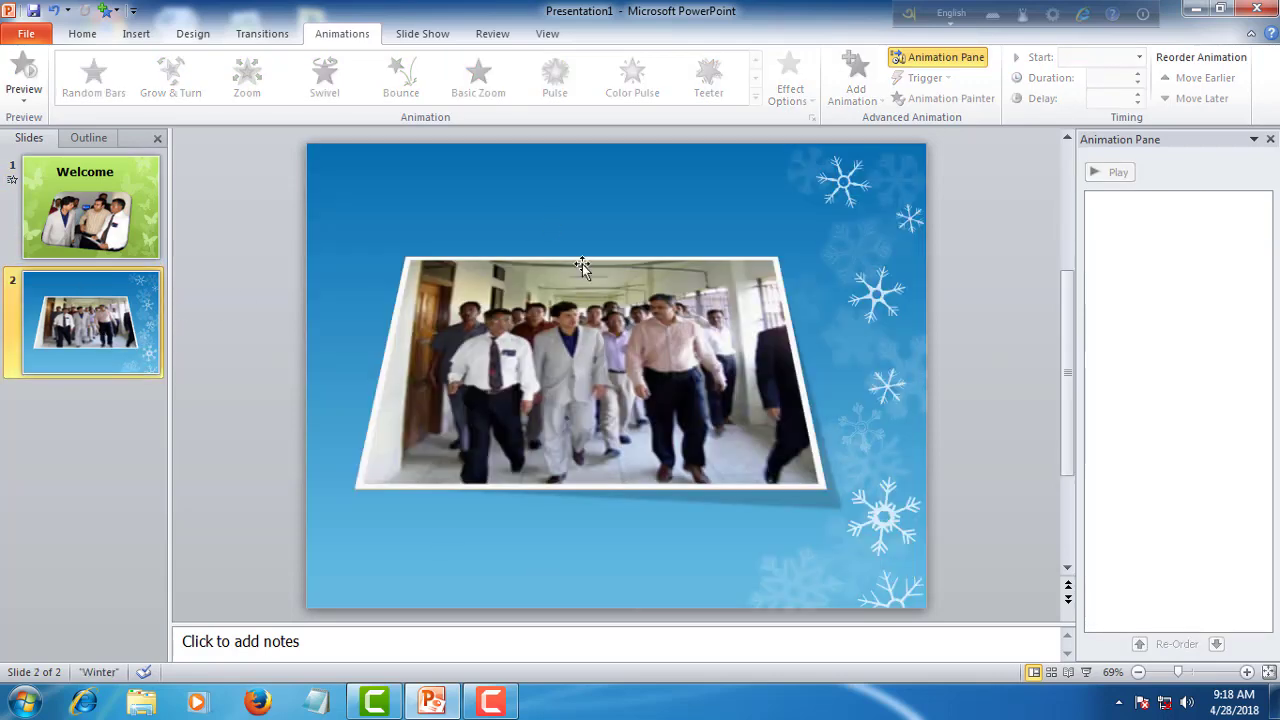
# Step: Give the slide 2 photo a Wipe entrance effect and return to slide 1
pyautogui.click(616, 336)
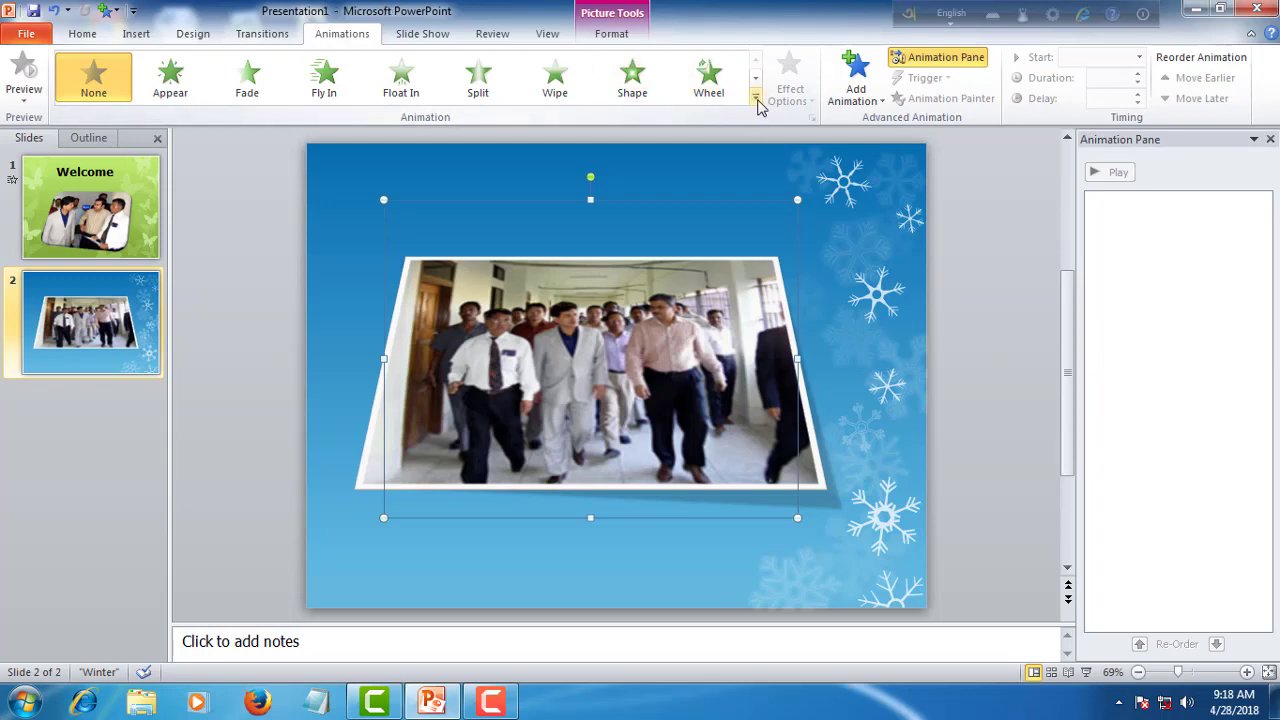
pyautogui.click(757, 104)
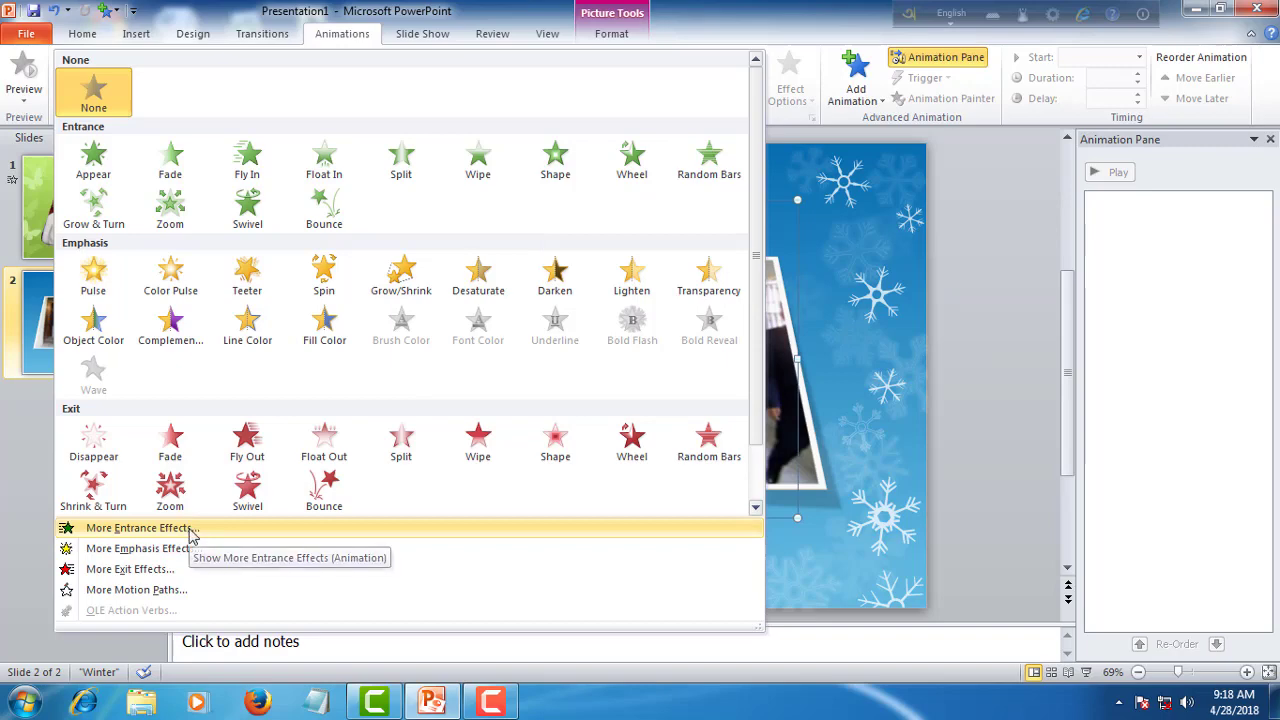
pyautogui.click(191, 530)
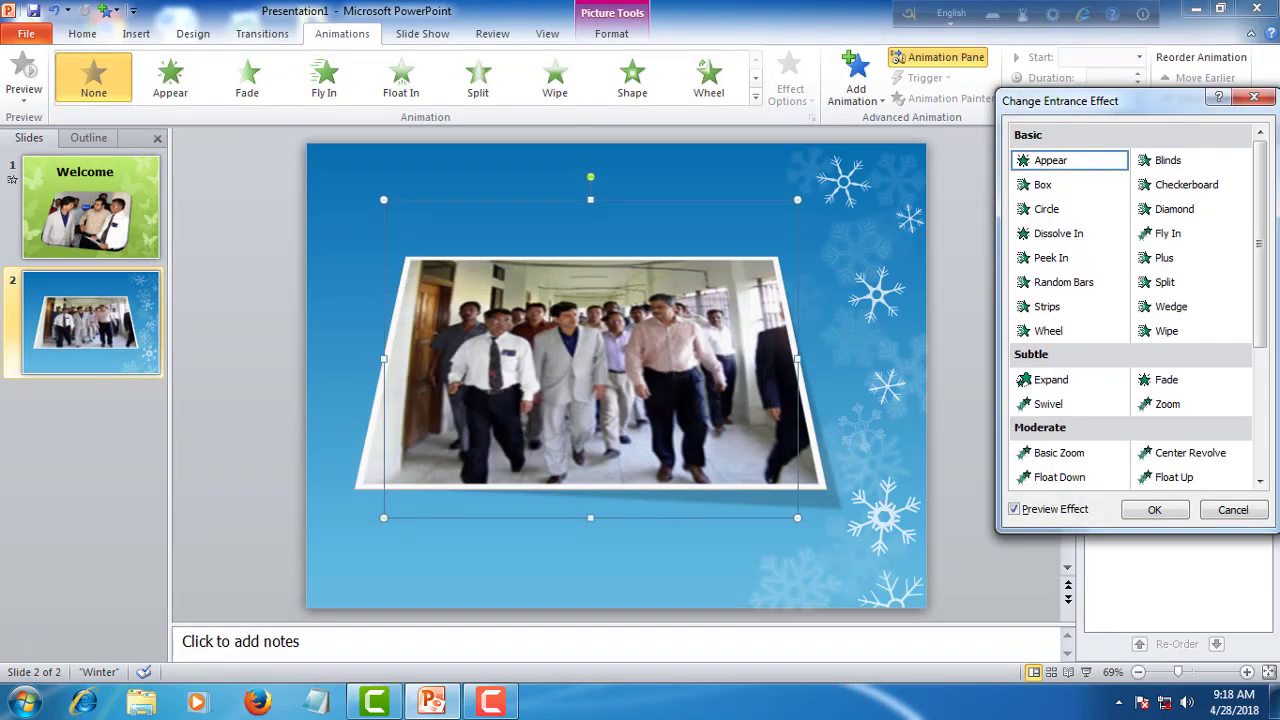
pyautogui.click(1165, 335)
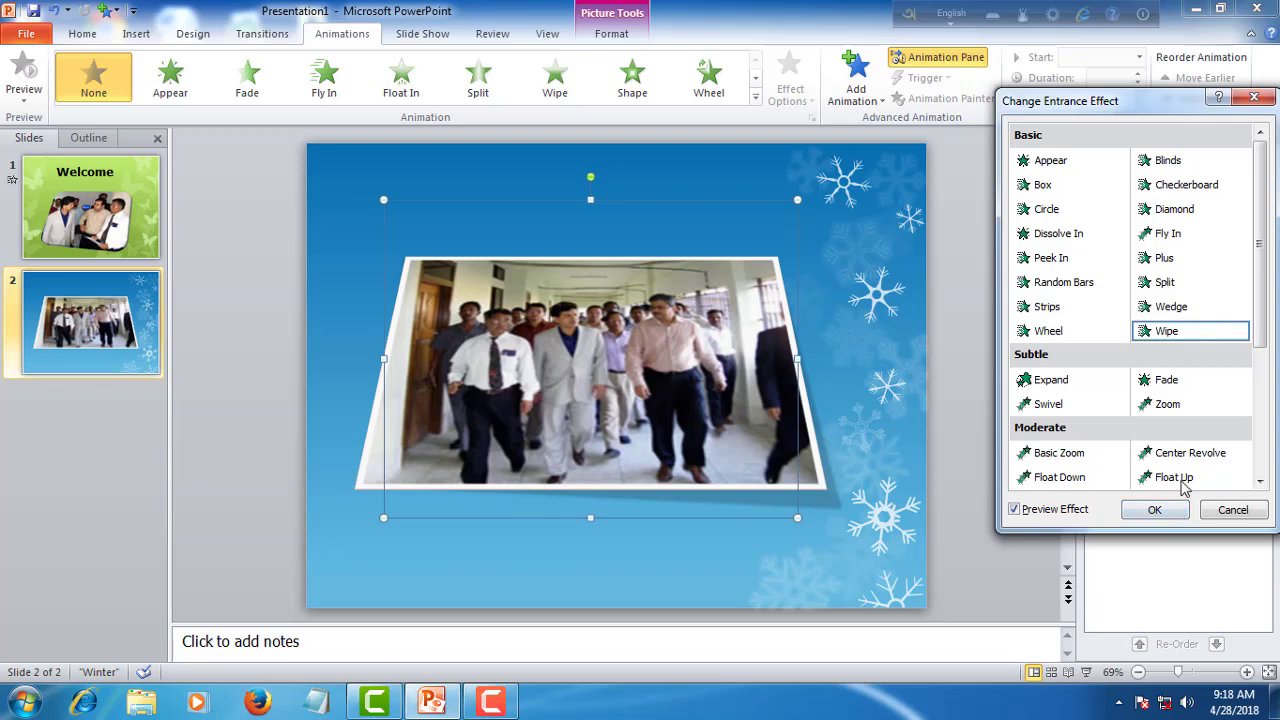
pyautogui.click(1155, 509)
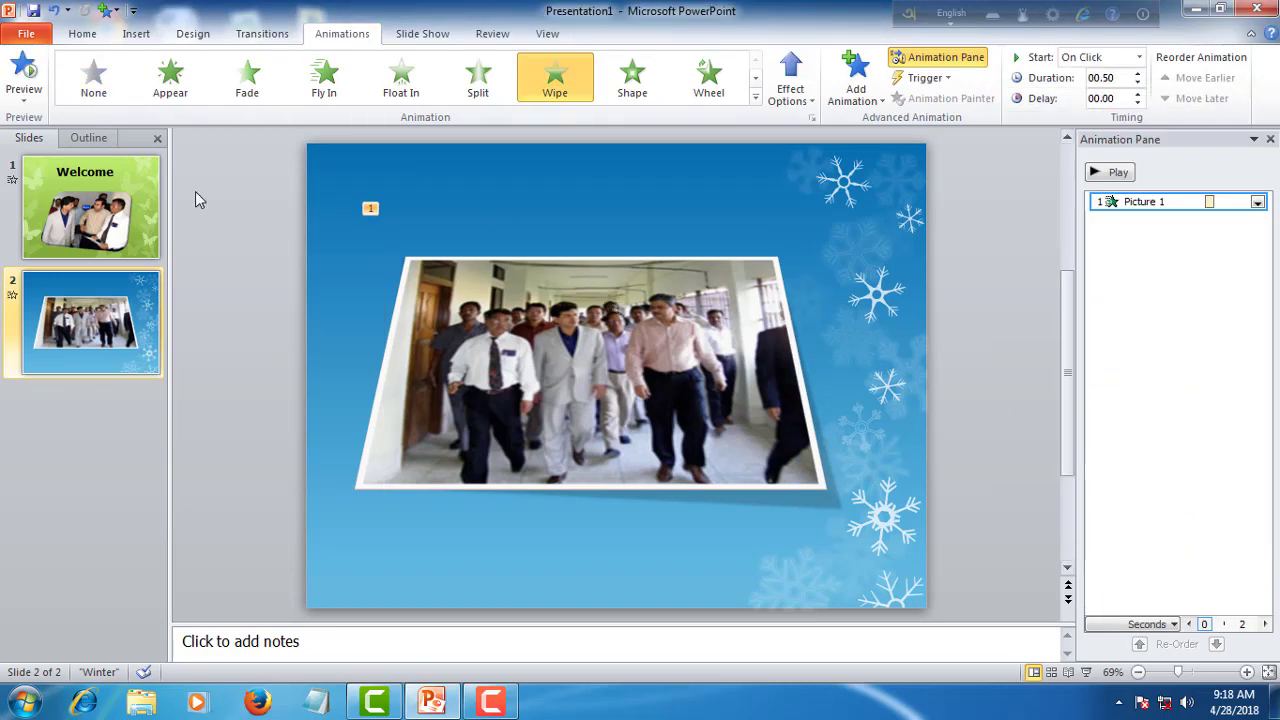
pyautogui.click(146, 222)
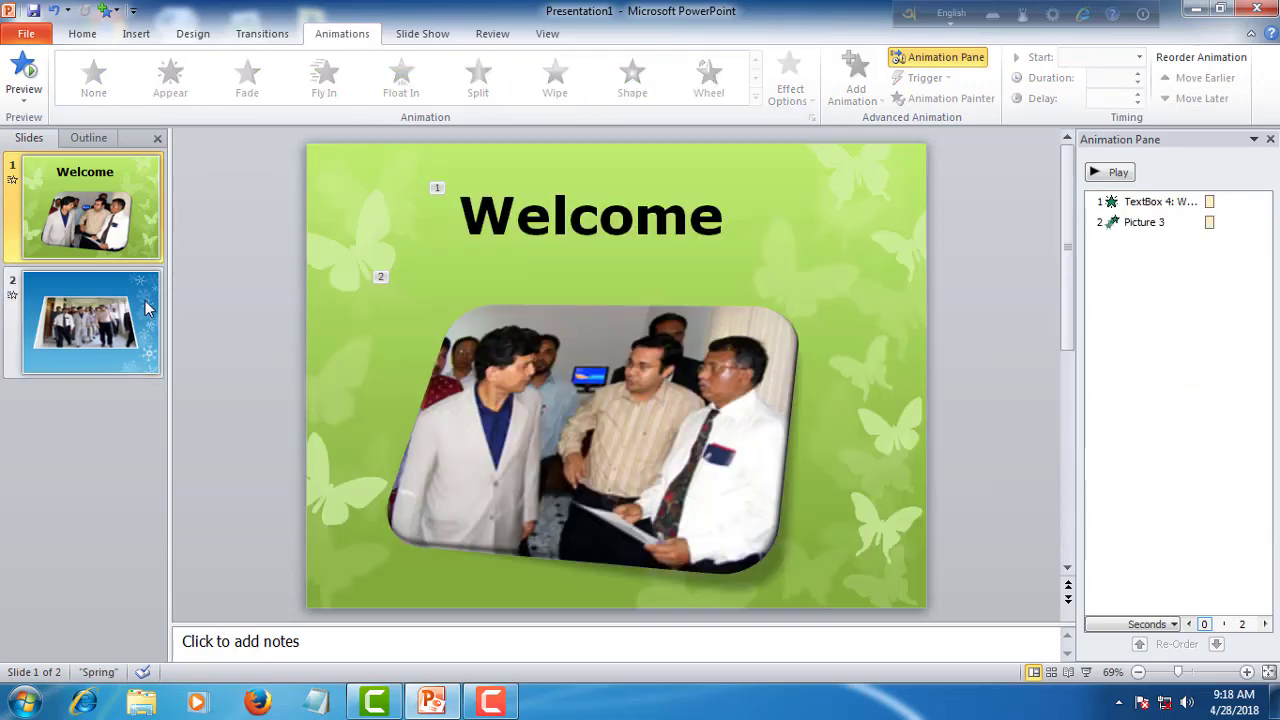
# Step: Apply a Push transition (01.00 s) to slide 1, then go to slide 2
pyautogui.click(148, 300)
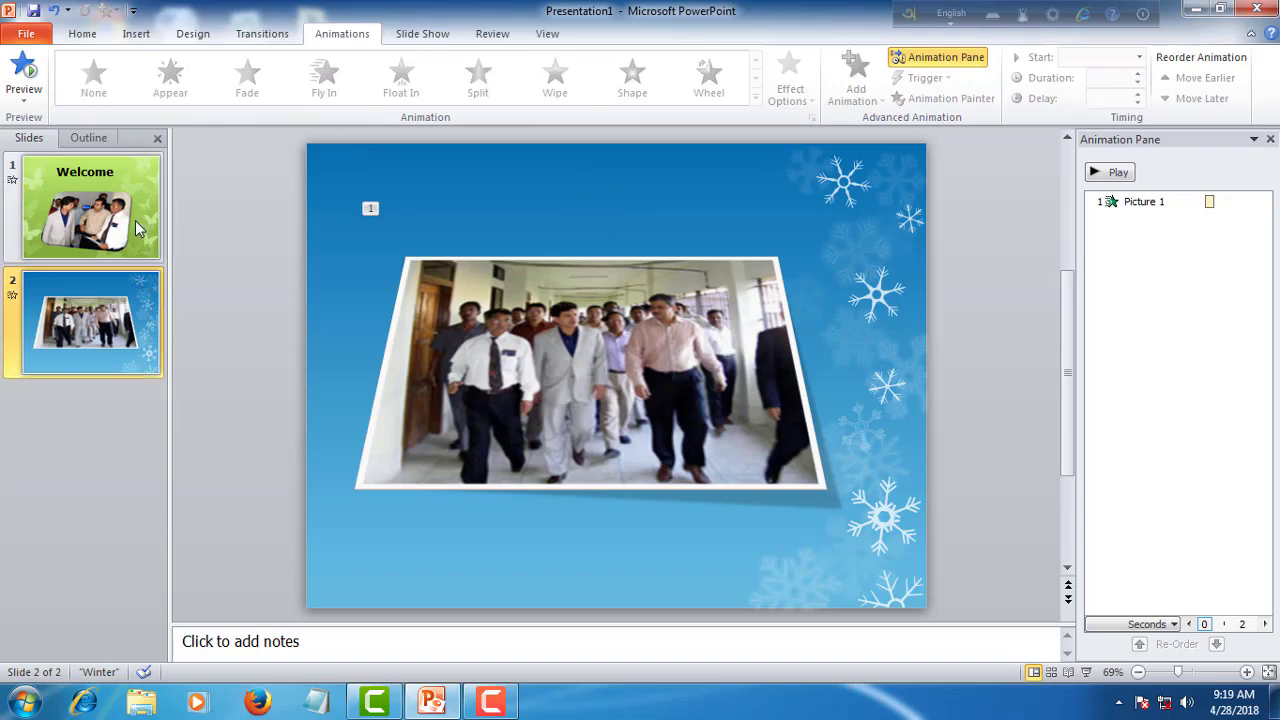
pyautogui.click(135, 177)
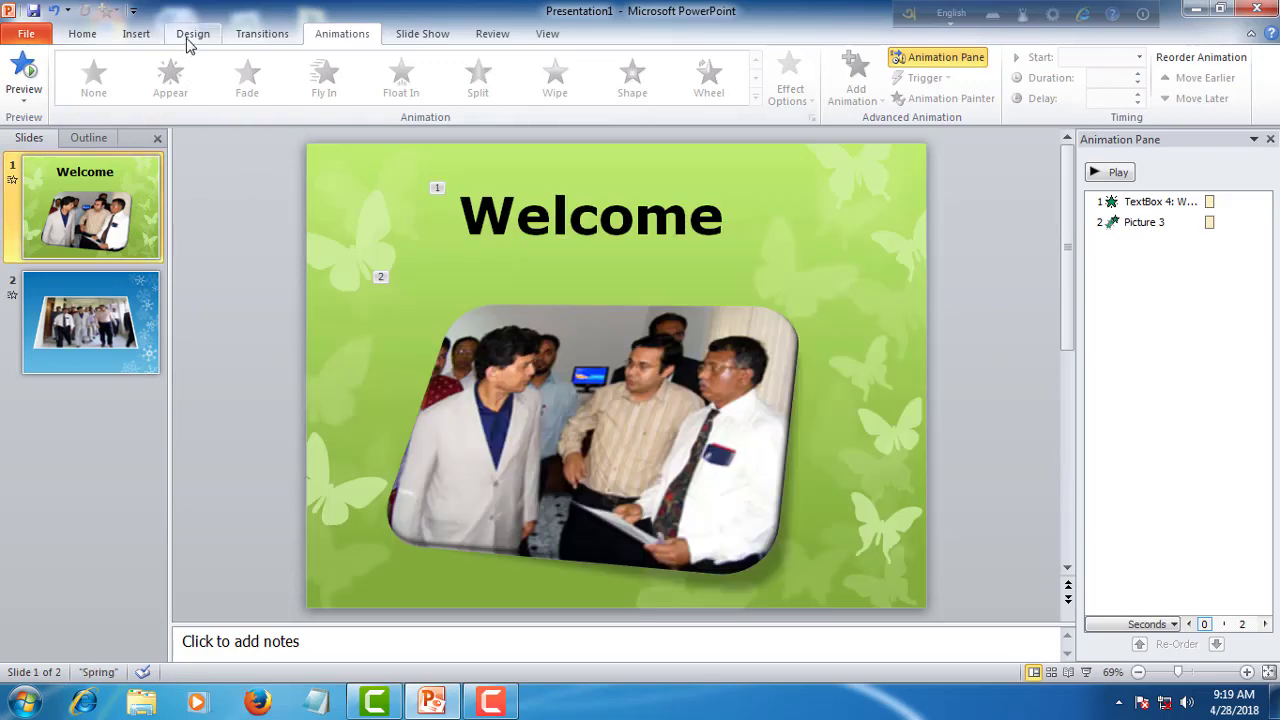
pyautogui.click(262, 34)
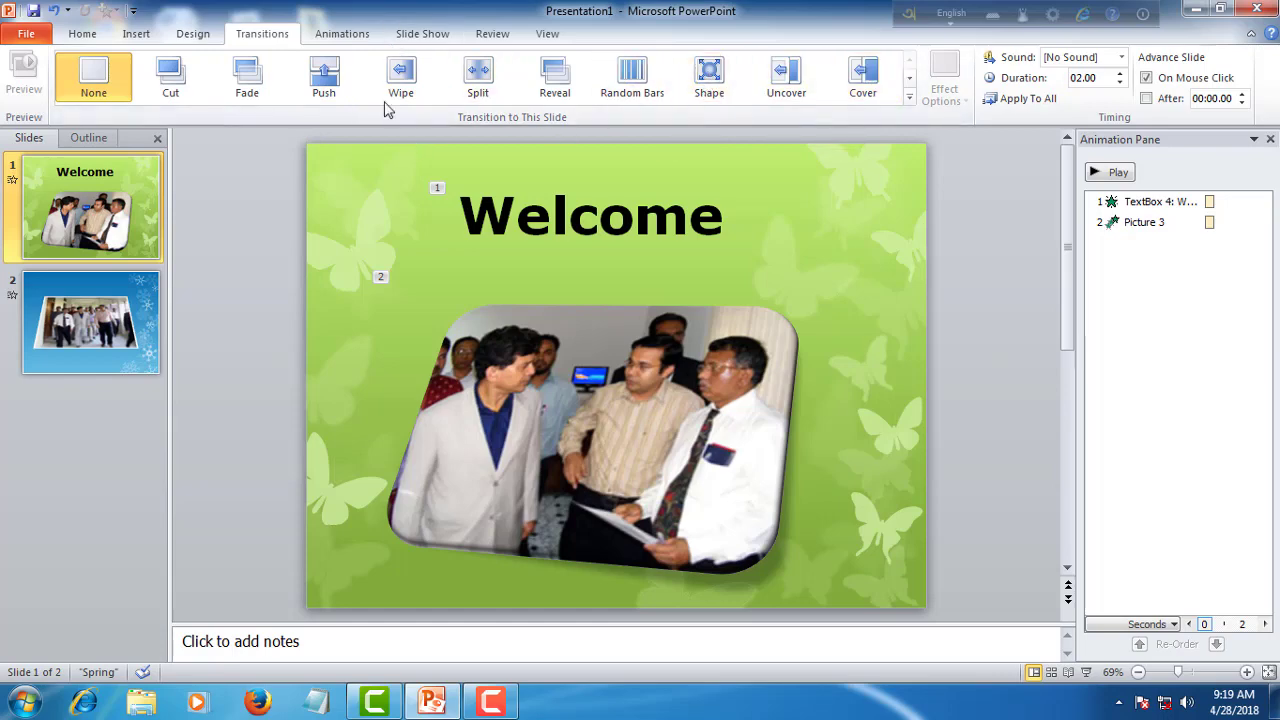
pyautogui.click(336, 75)
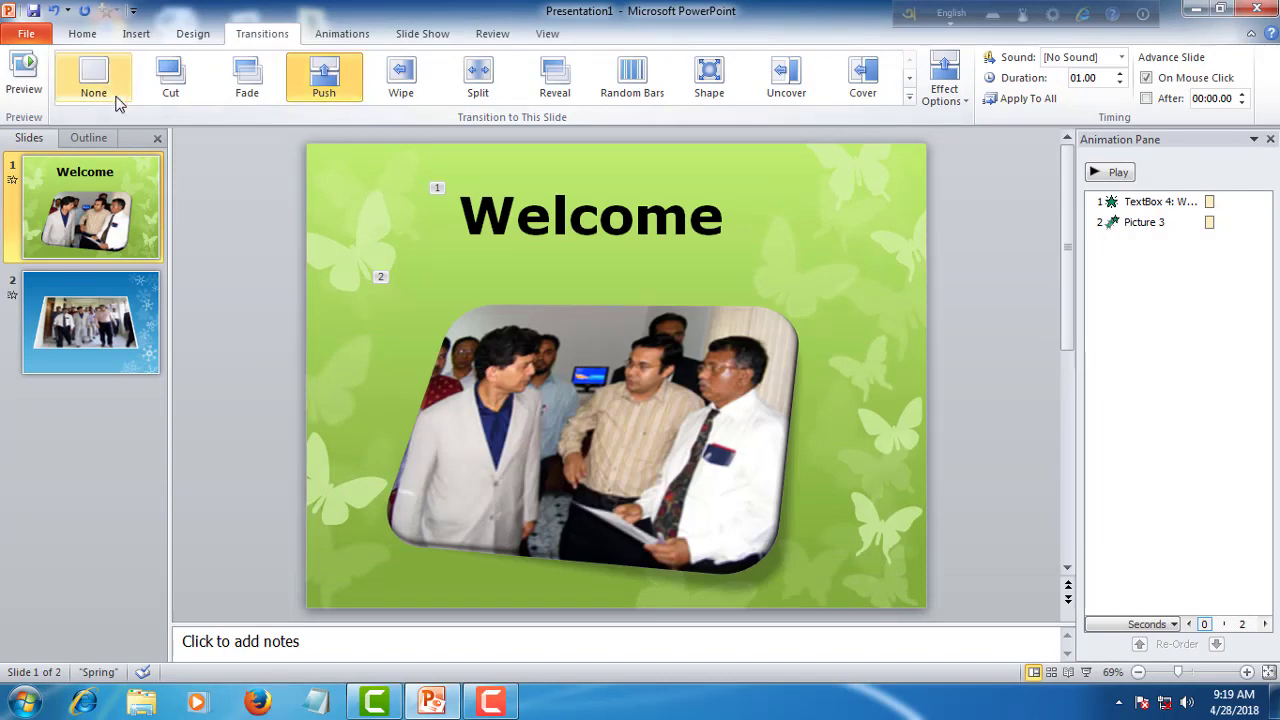
pyautogui.click(150, 307)
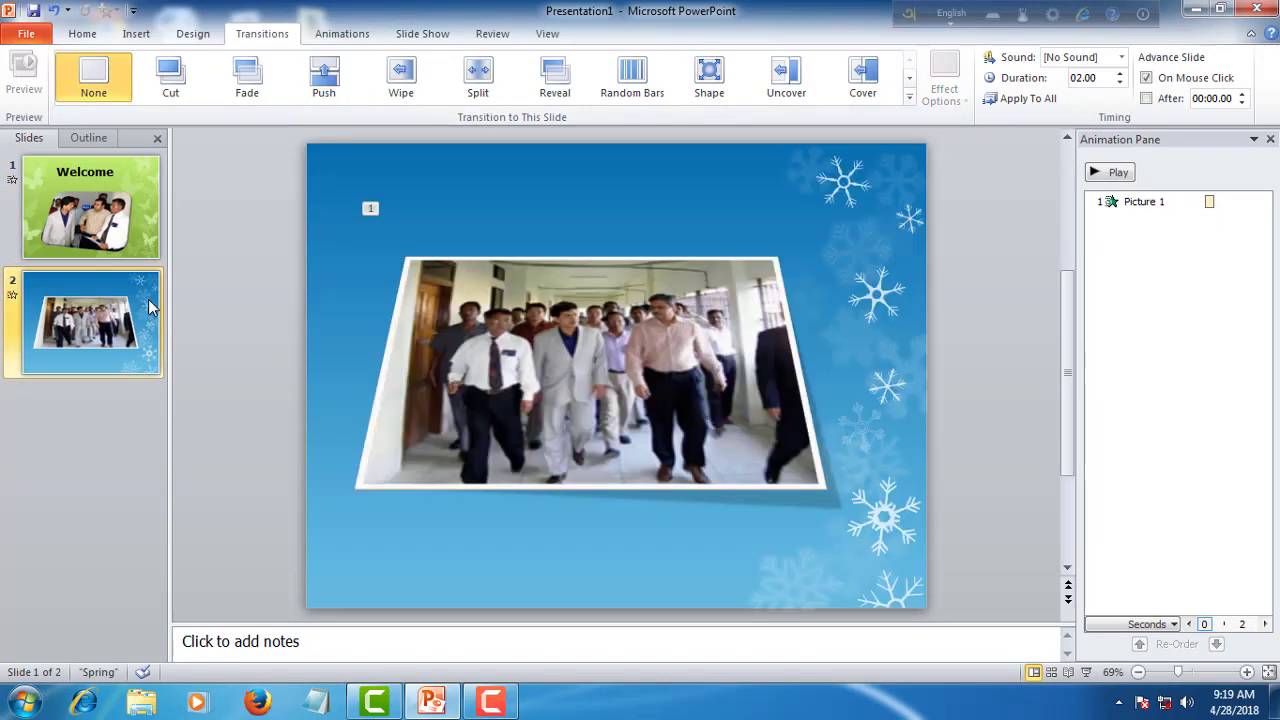
# Step: Apply a Vortex transition to slide 2 and preview it in full-screen Slide Show
pyautogui.click(909, 97)
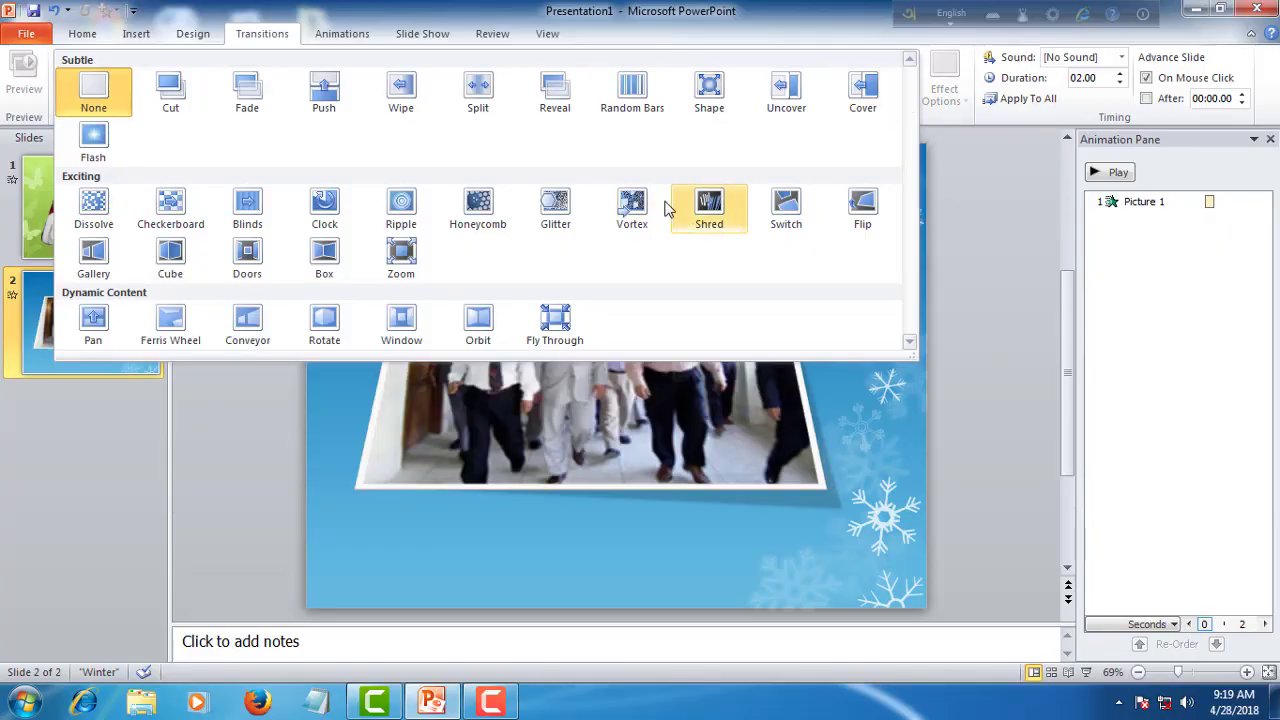
pyautogui.click(627, 203)
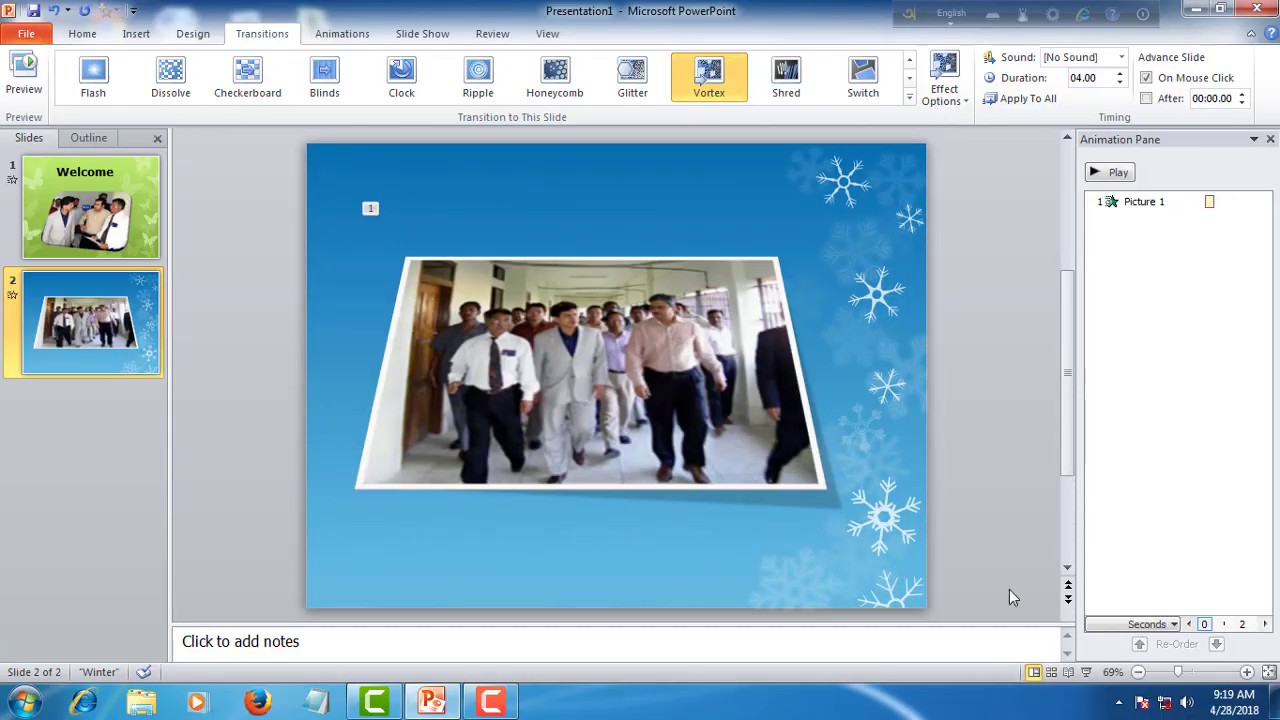
pyautogui.click(1086, 673)
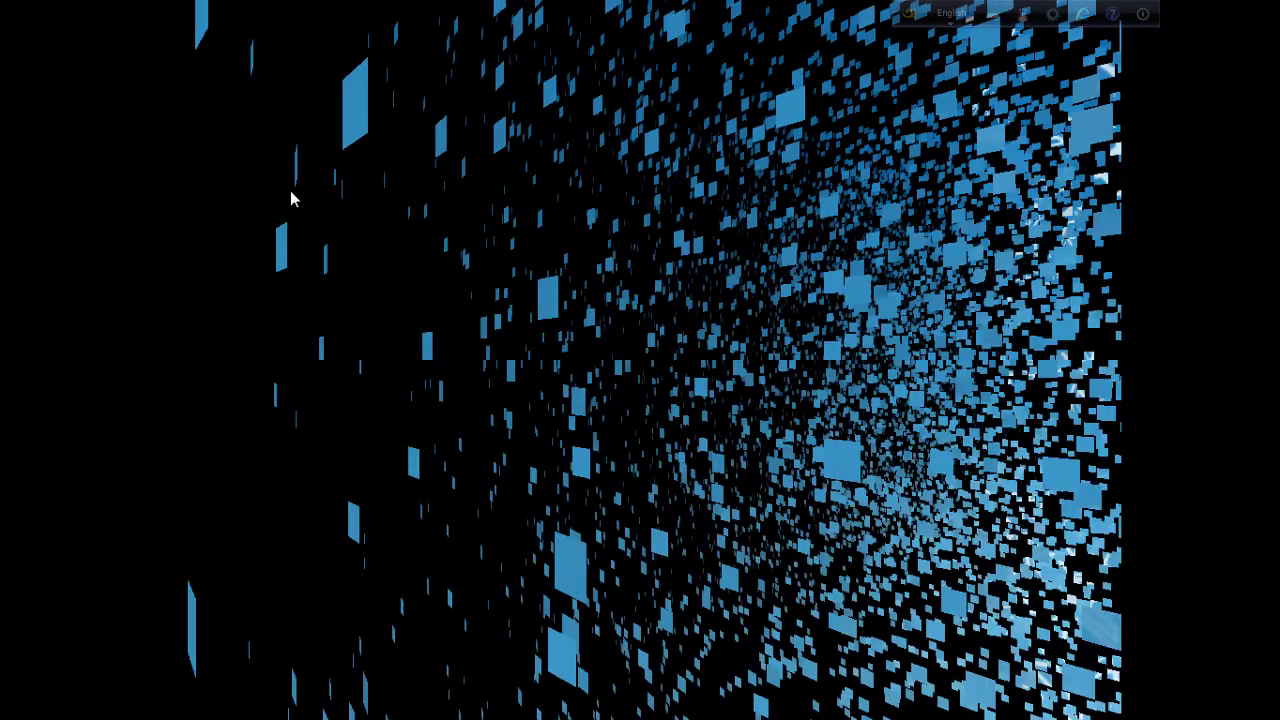
pyautogui.press('Escape')
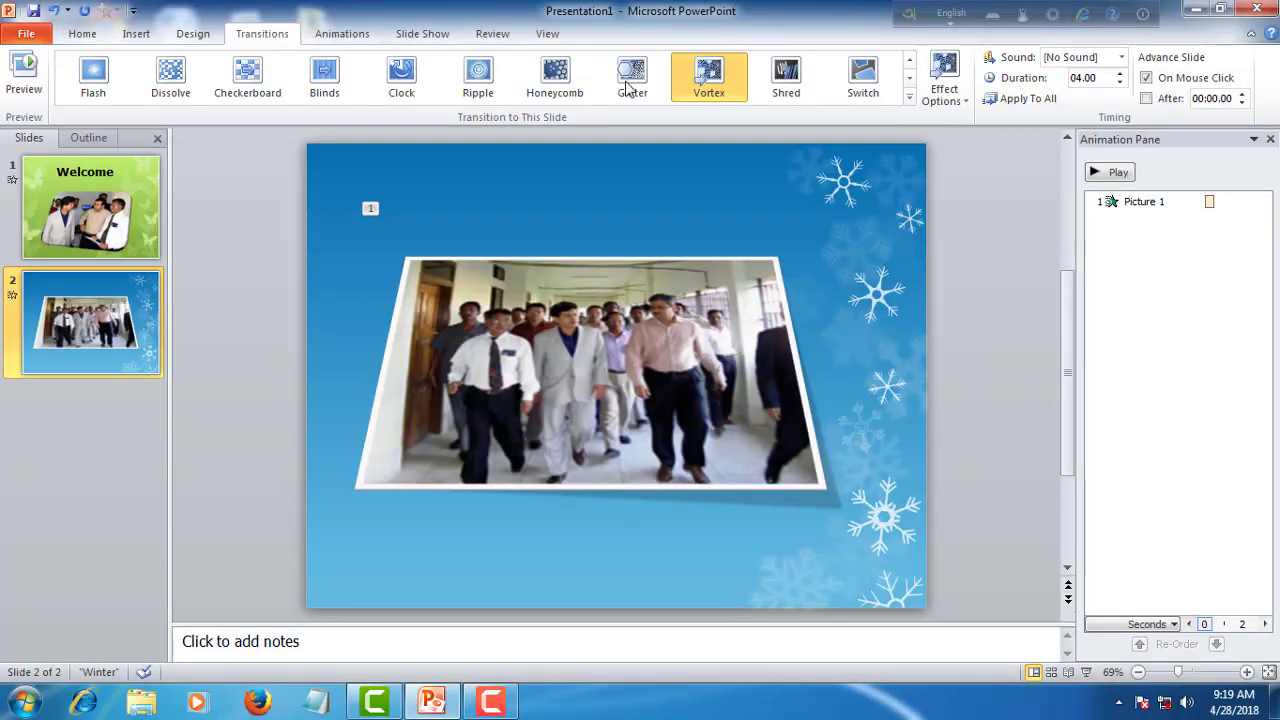
pyautogui.click(422, 36)
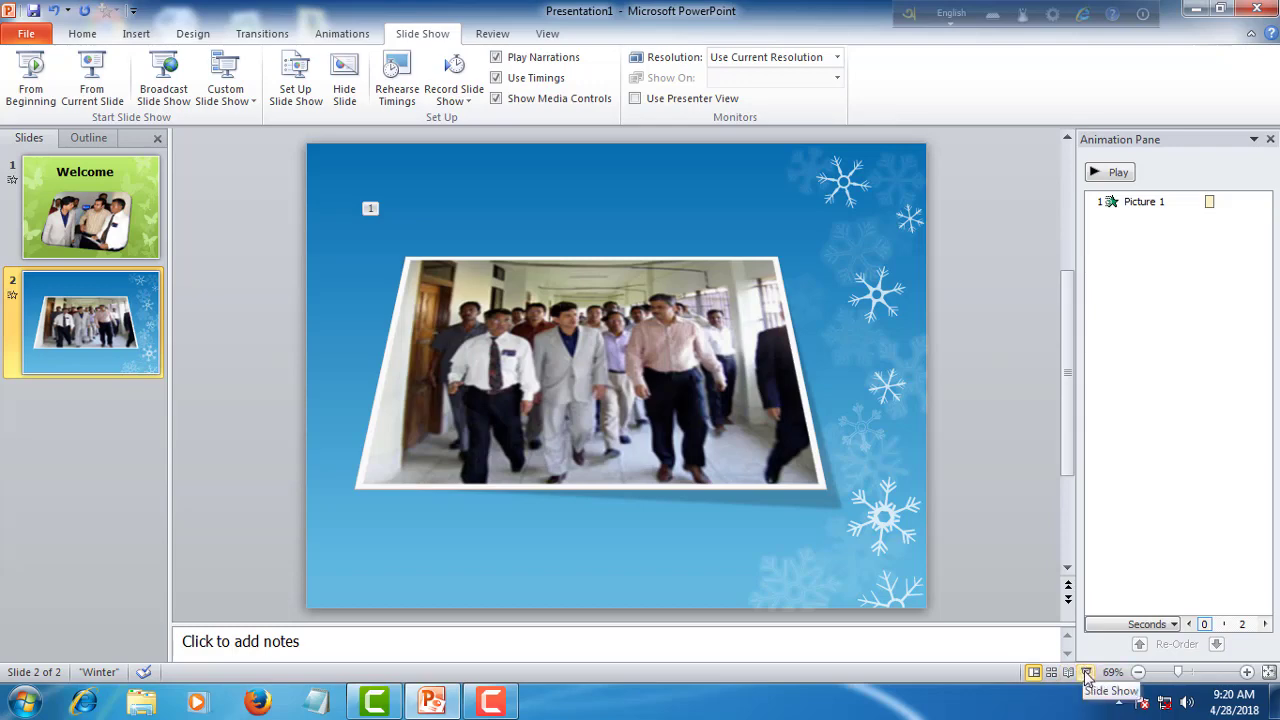
pyautogui.click(1087, 675)
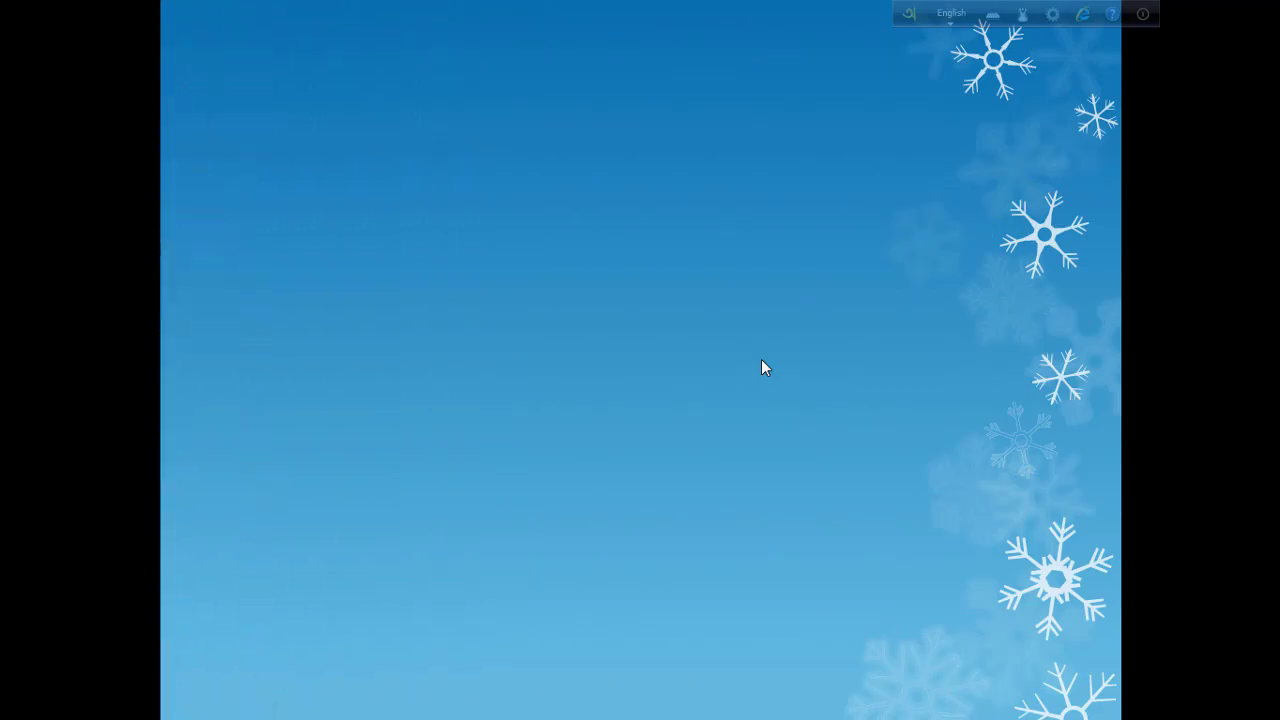
pyautogui.press('Escape')
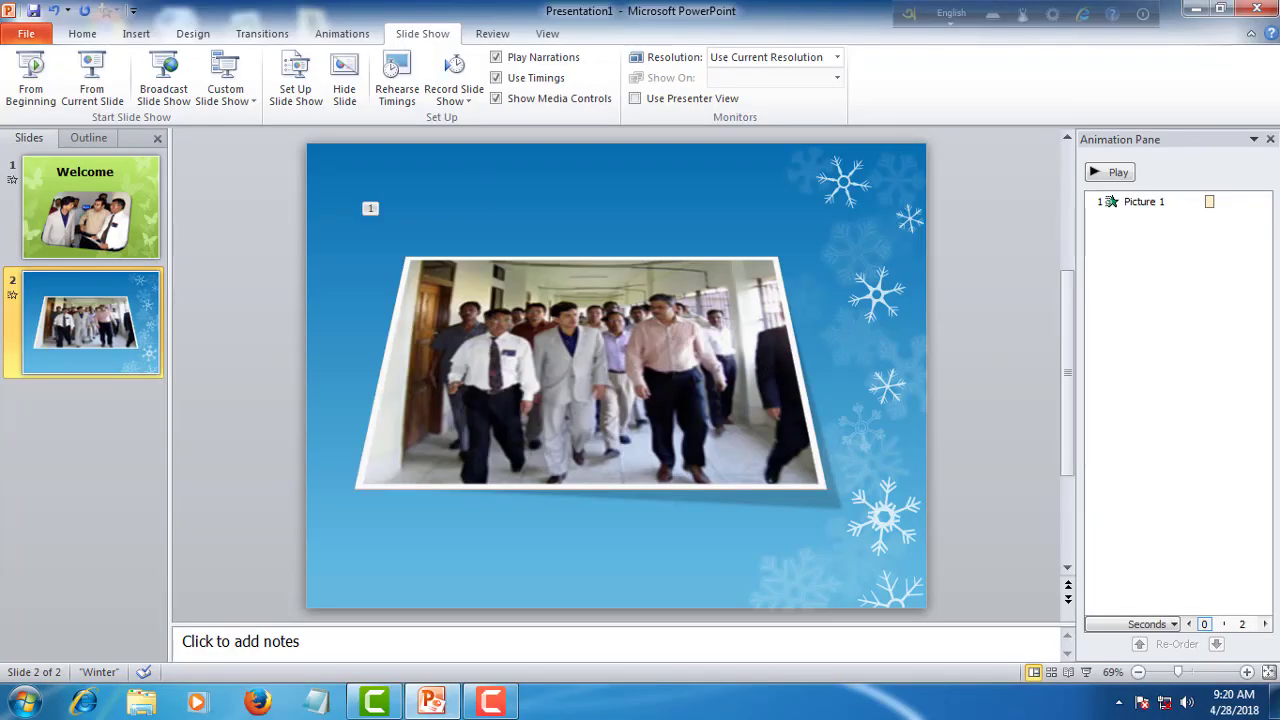
pyautogui.click(83, 194)
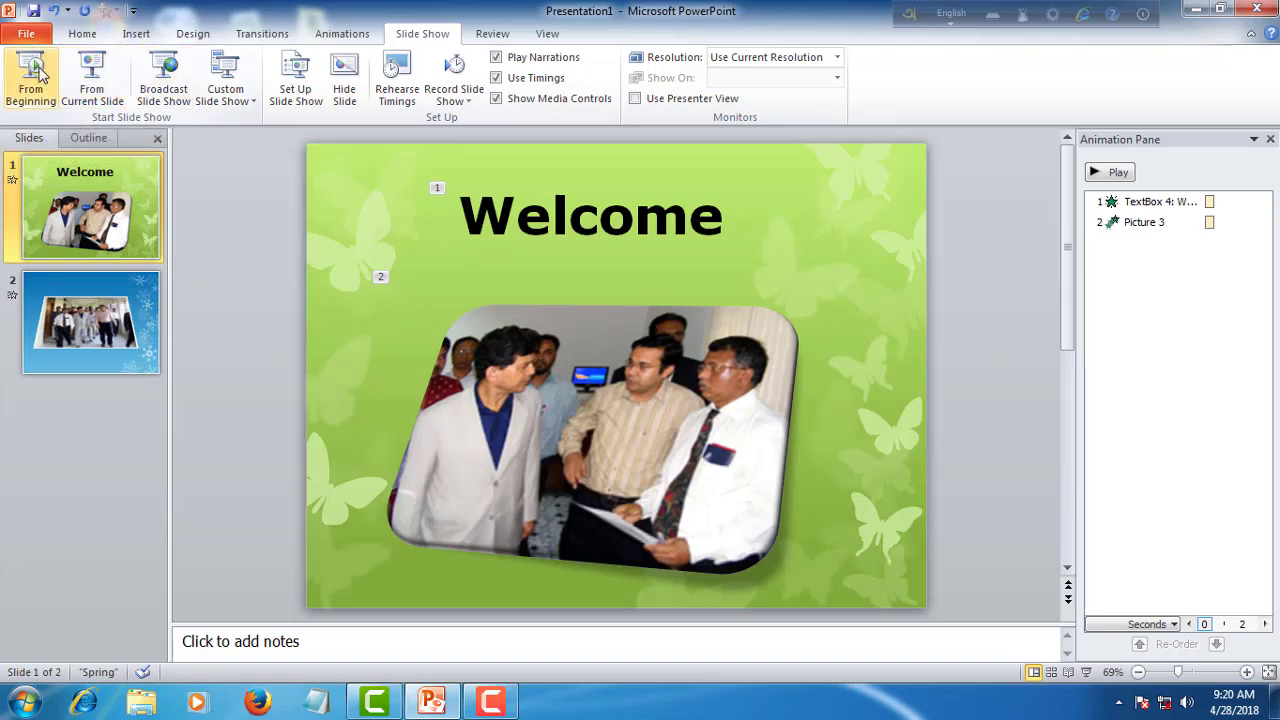
pyautogui.click(36, 66)
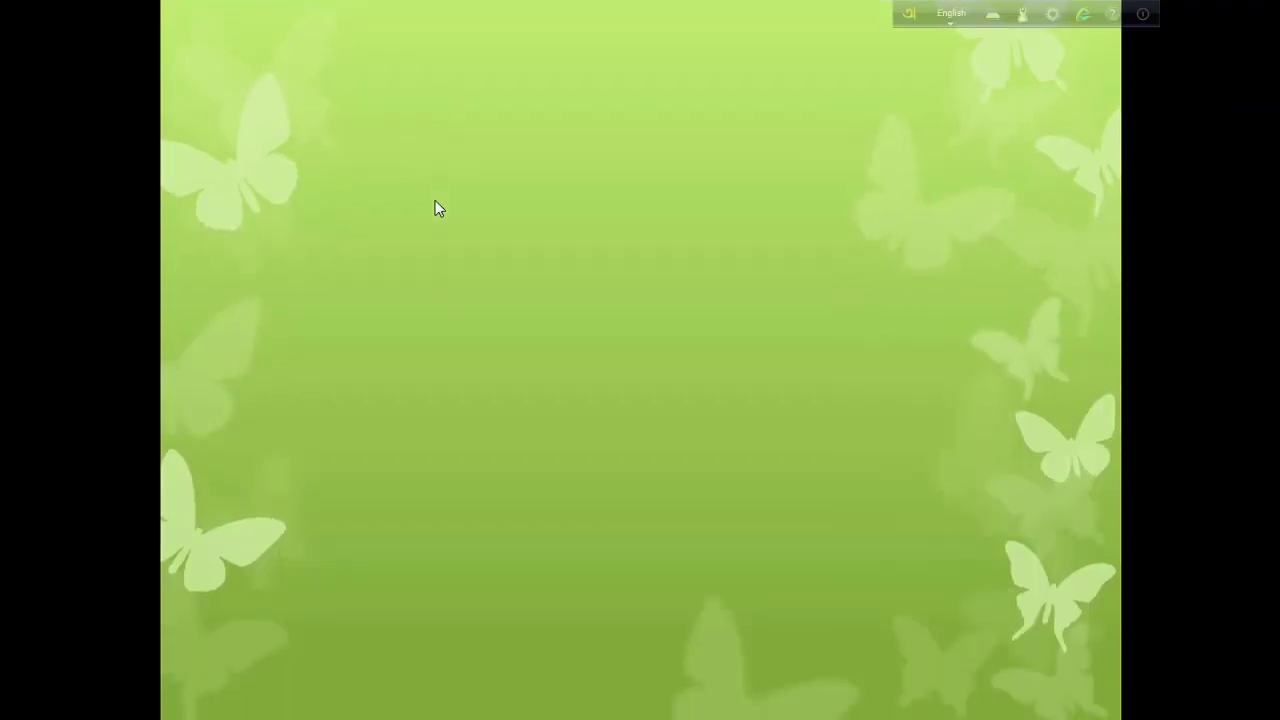
pyautogui.press('Escape')
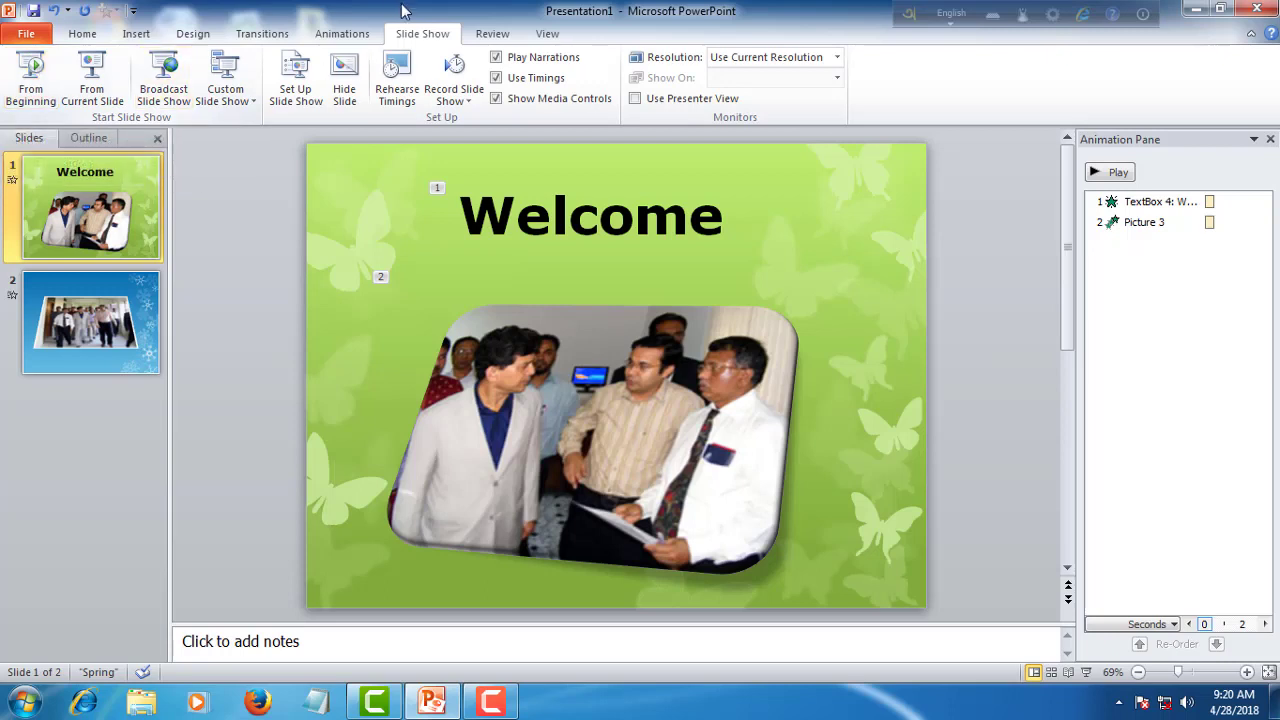
pyautogui.click(35, 70)
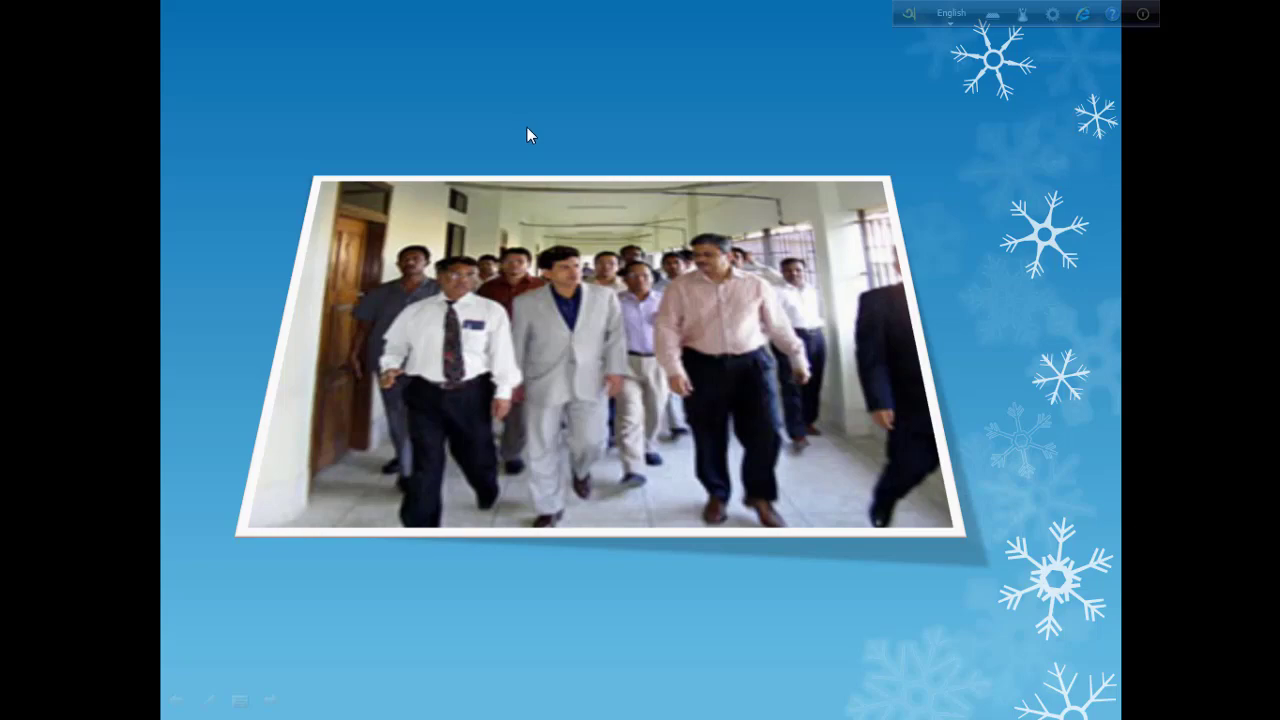
pyautogui.click(527, 136)
pyautogui.click(527, 134)
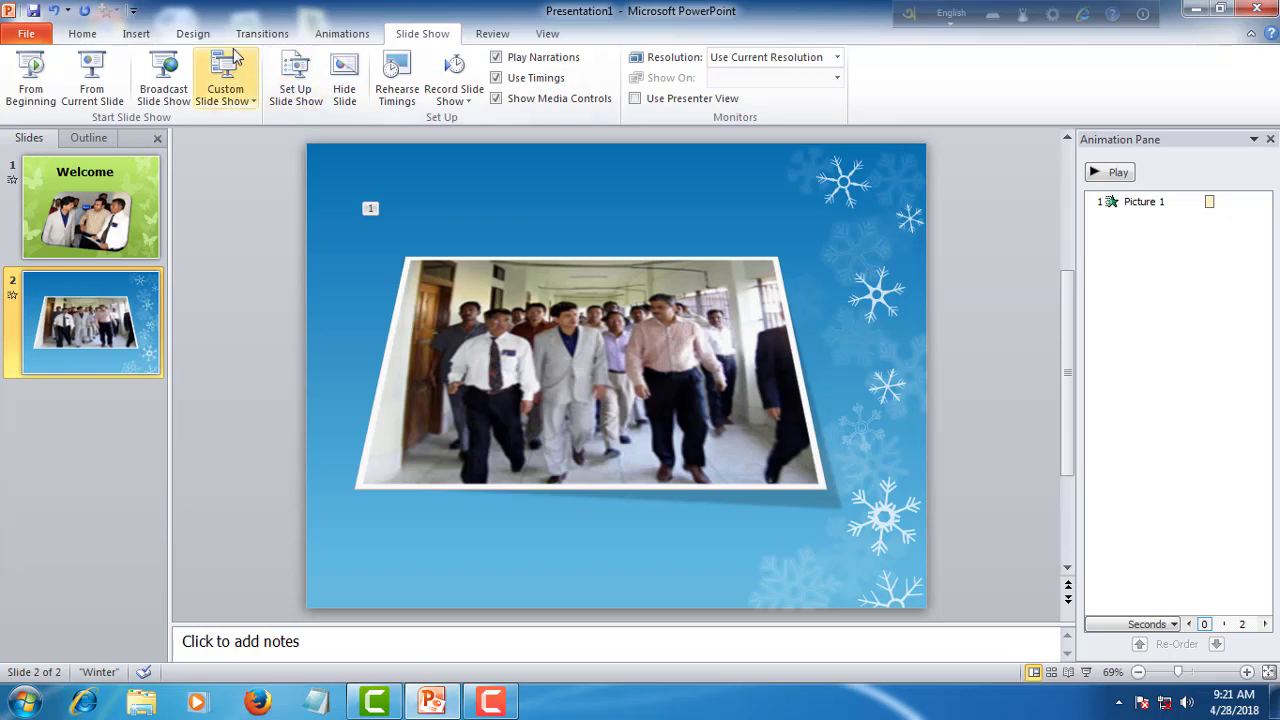
# Step: Browse the File, Insert and Design tabs, then put the cursor in slide 1's Welcome title
pyautogui.click(82, 35)
pyautogui.click(30, 34)
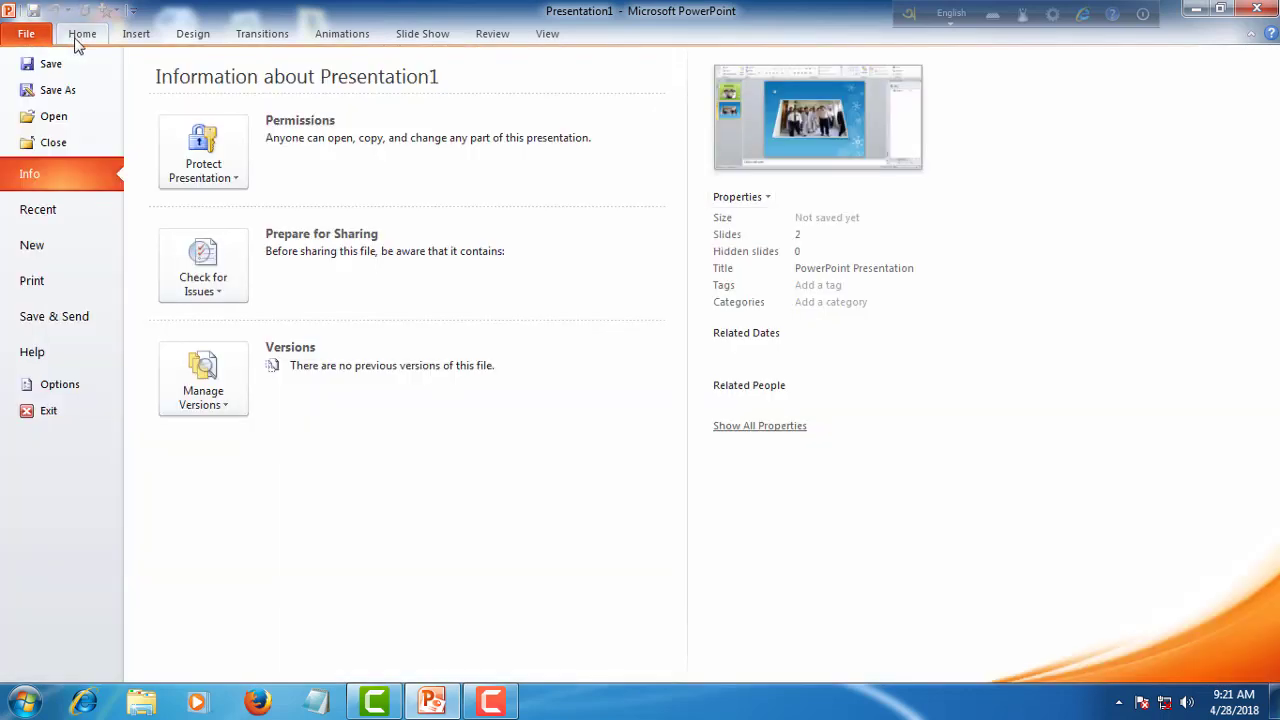
pyautogui.click(92, 36)
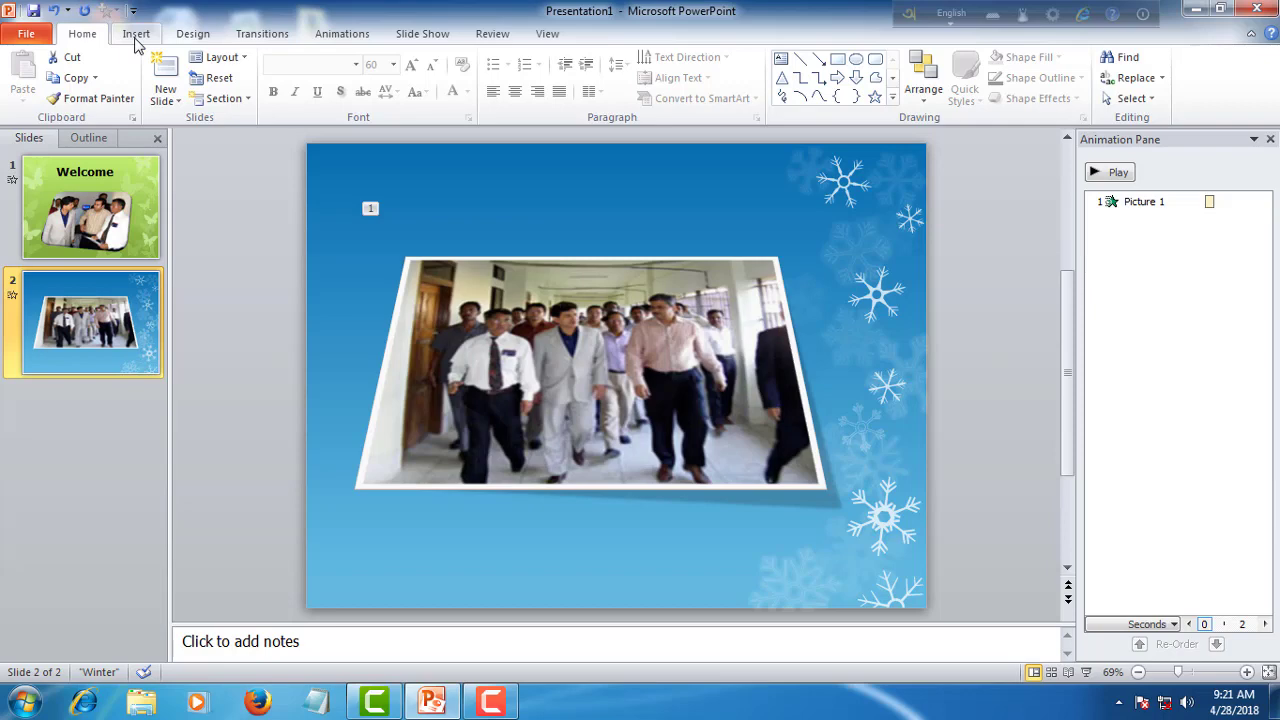
pyautogui.click(137, 40)
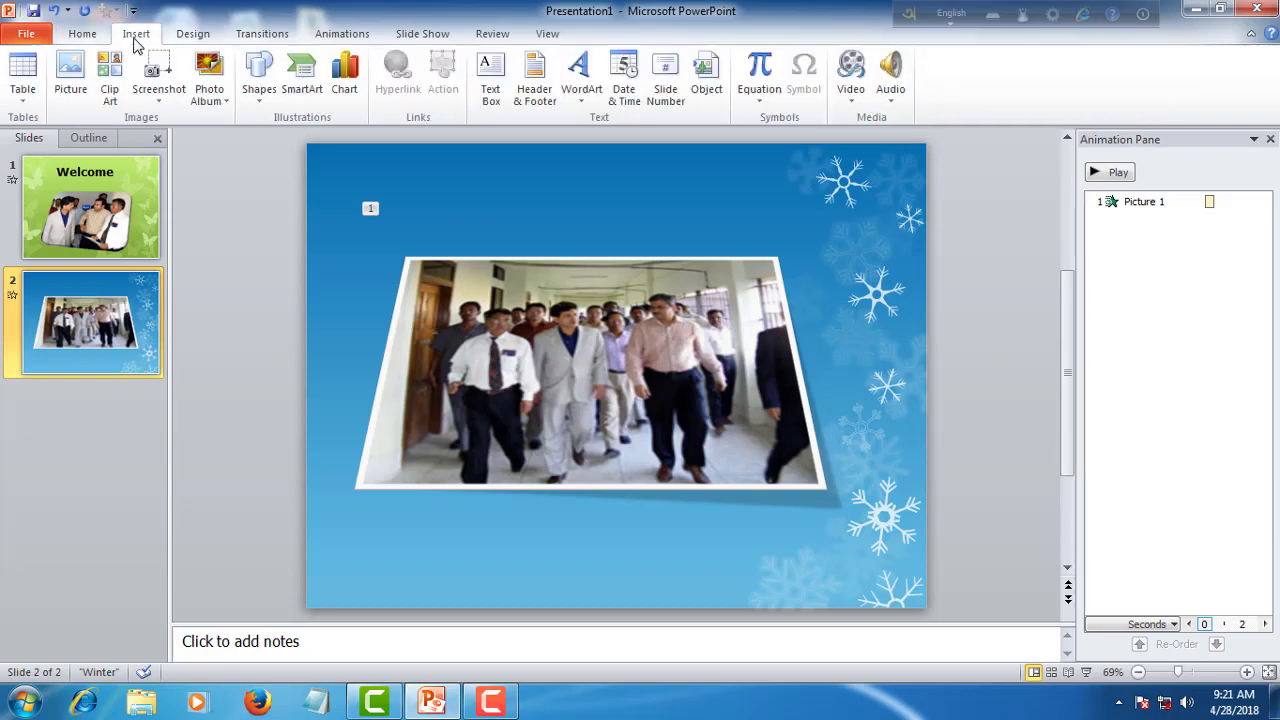
pyautogui.click(194, 36)
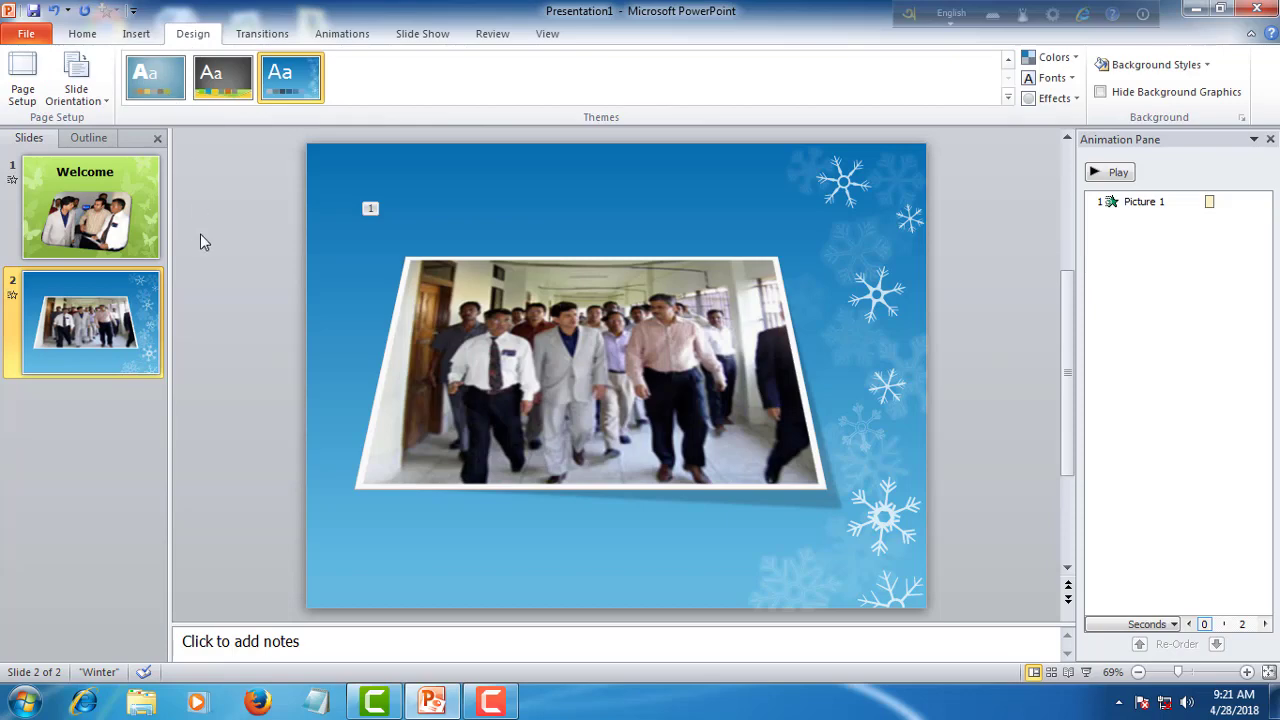
pyautogui.click(144, 210)
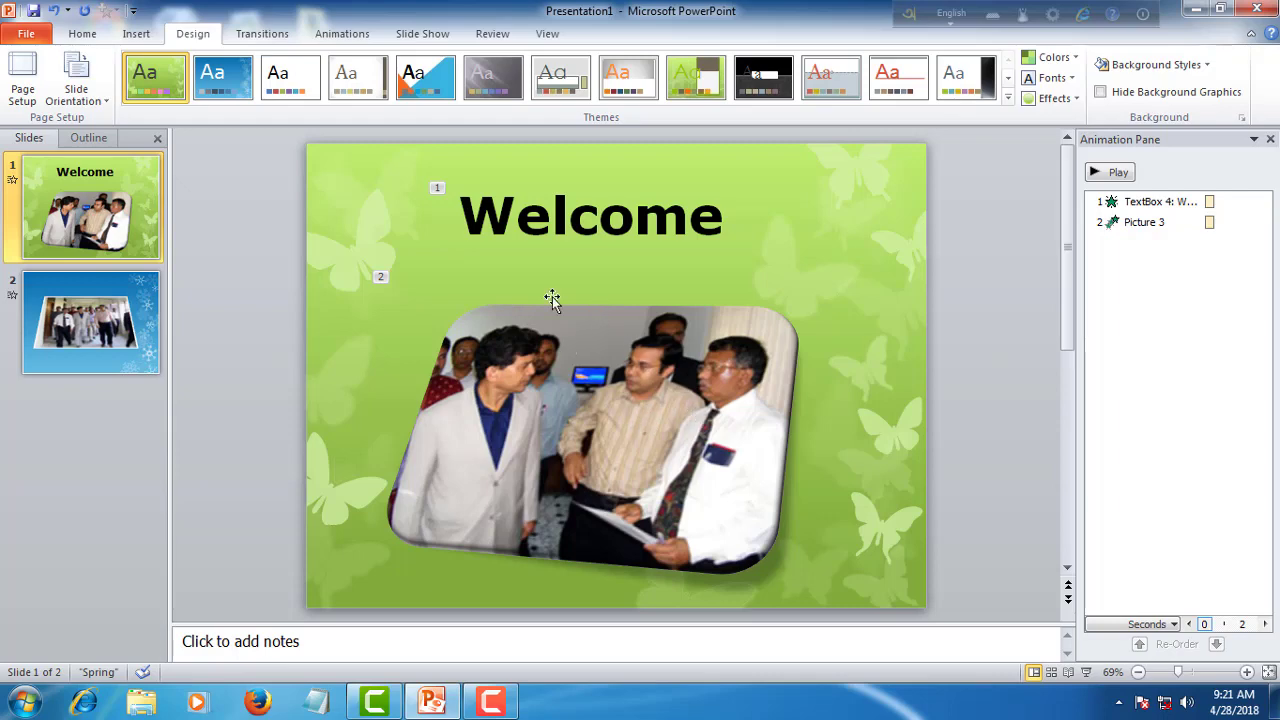
pyautogui.click(574, 244)
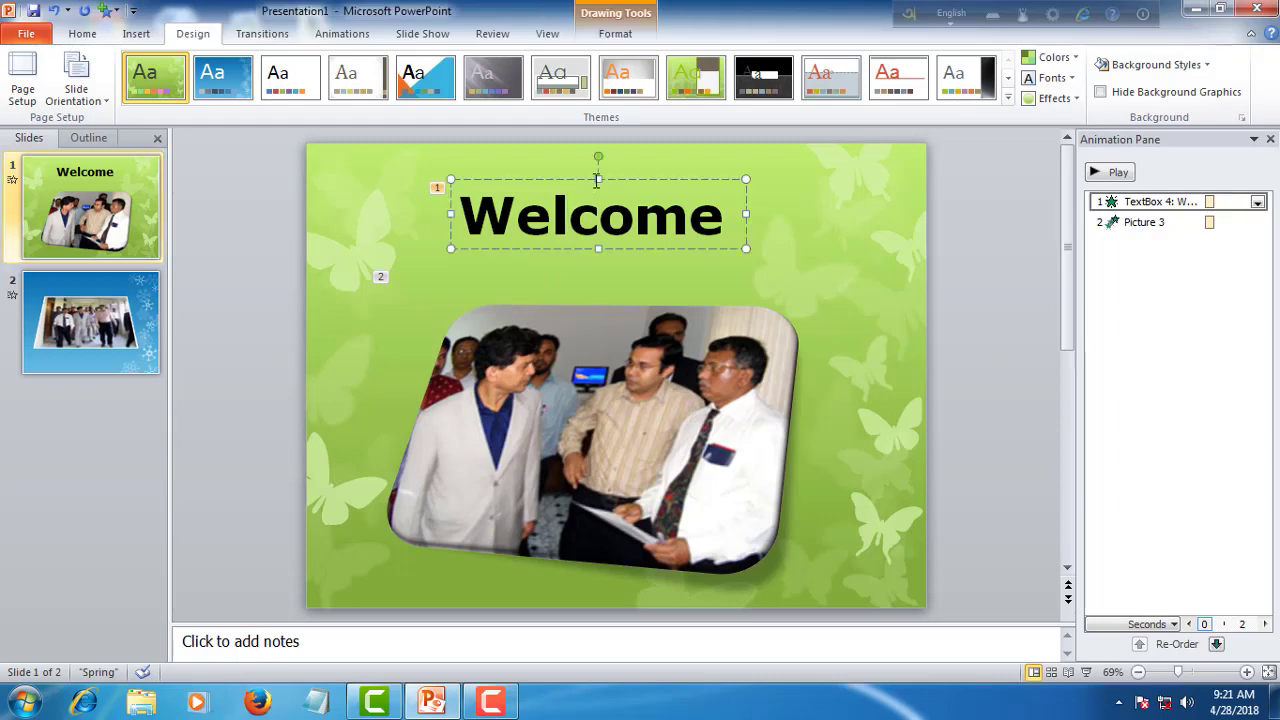